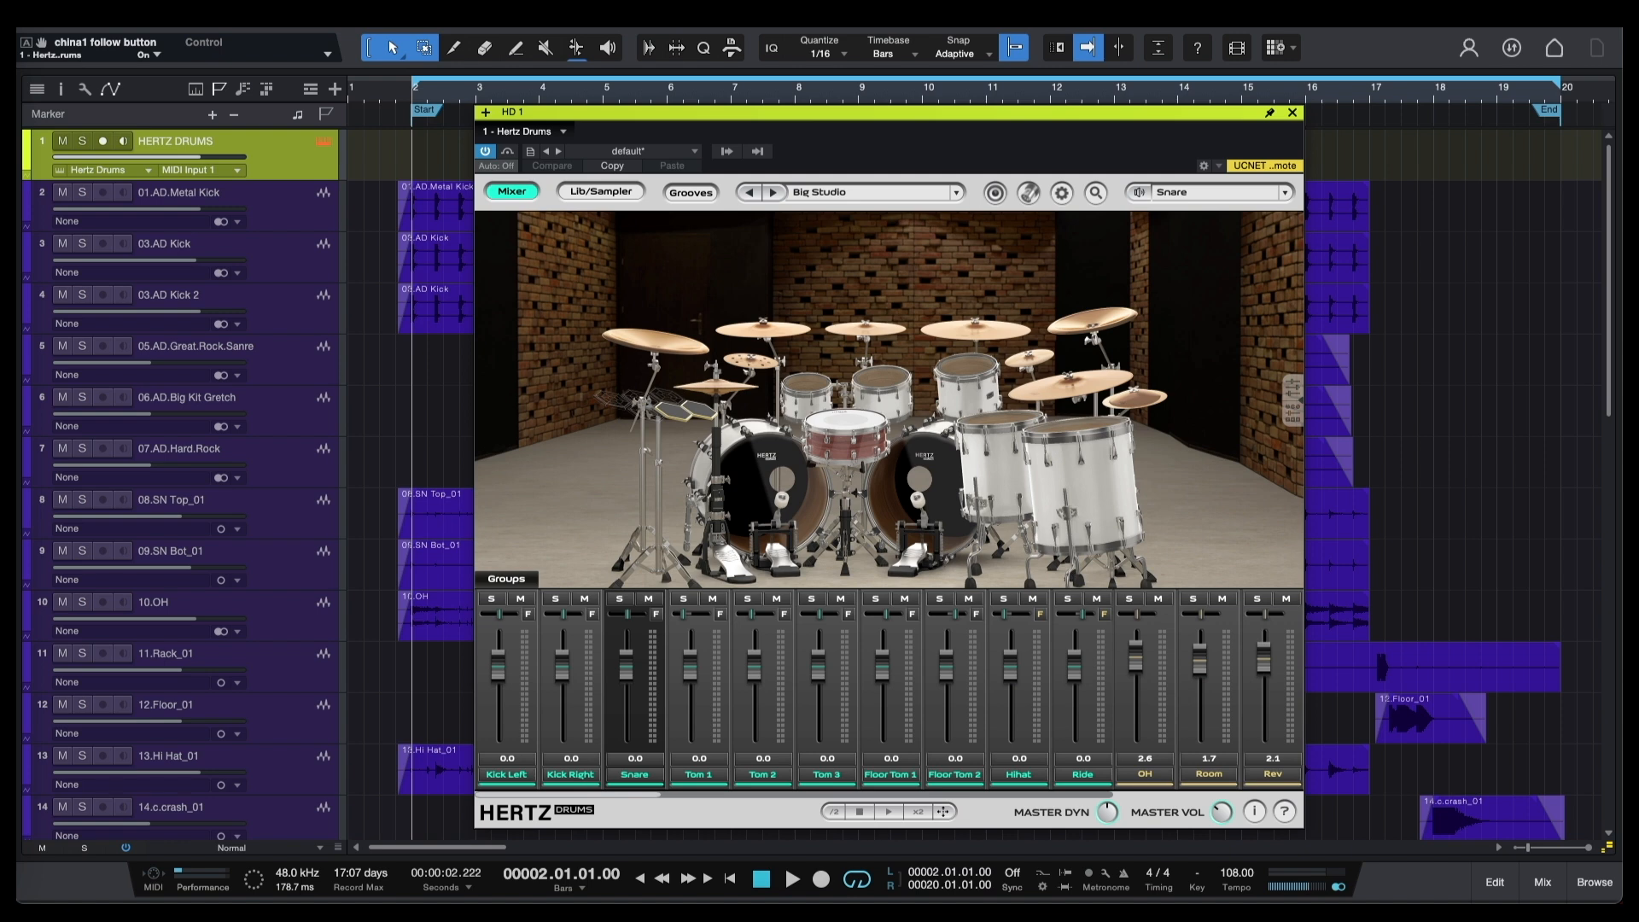
# Close the Hertz Drums instrument window and play the drum tracks from bar 2 to hear the original performance.
pyautogui.press('Escape')
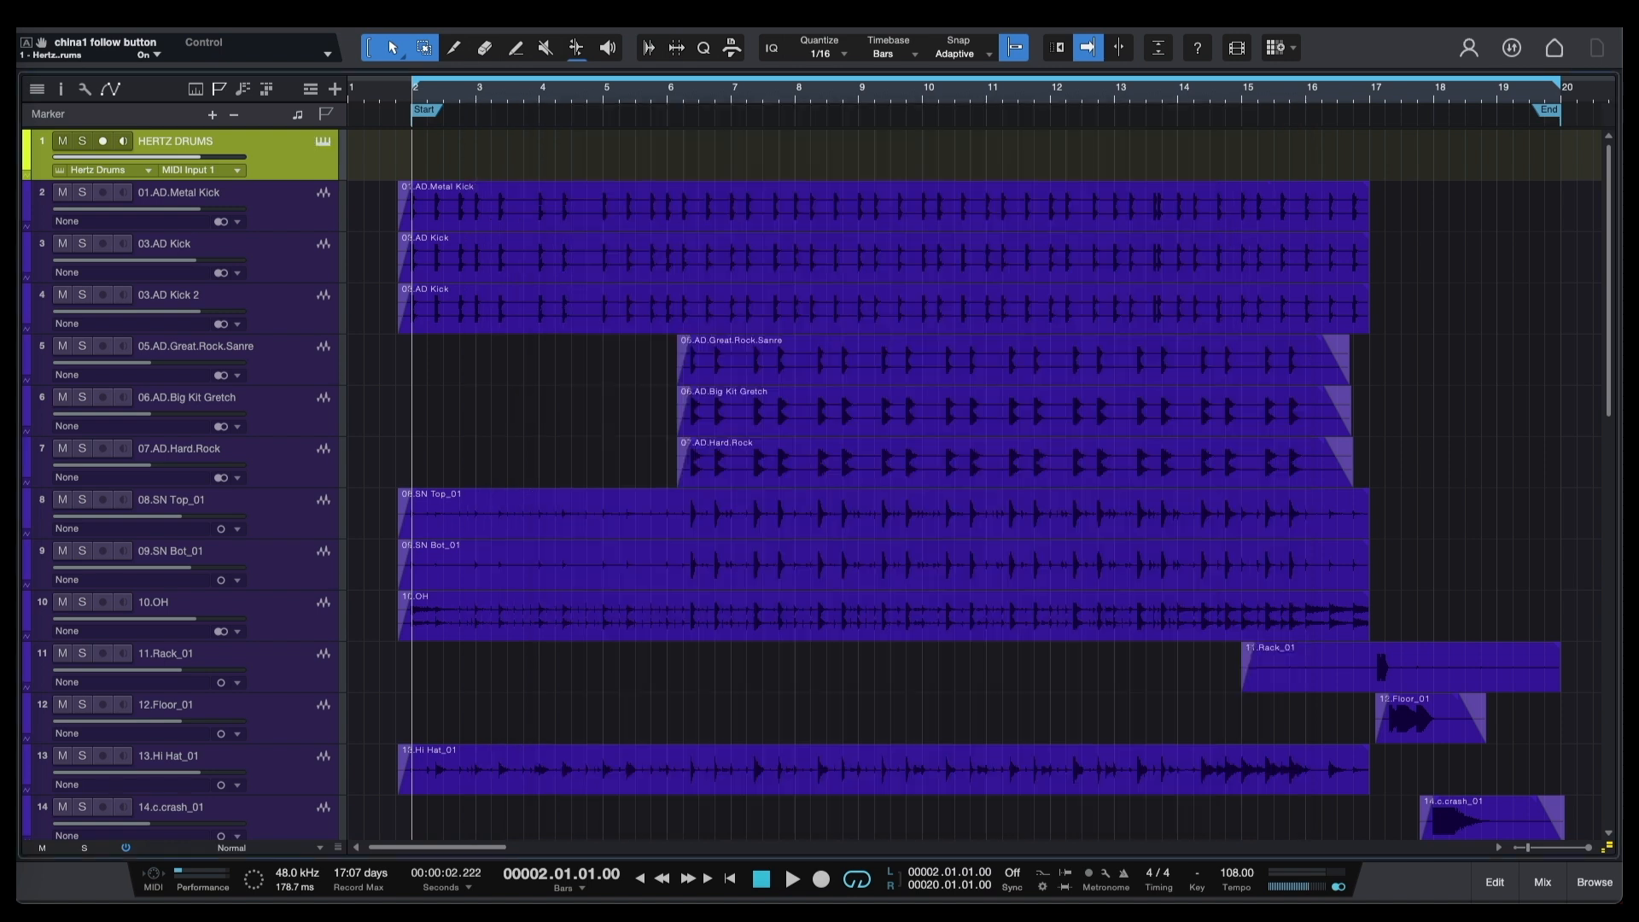
pyautogui.press('space')
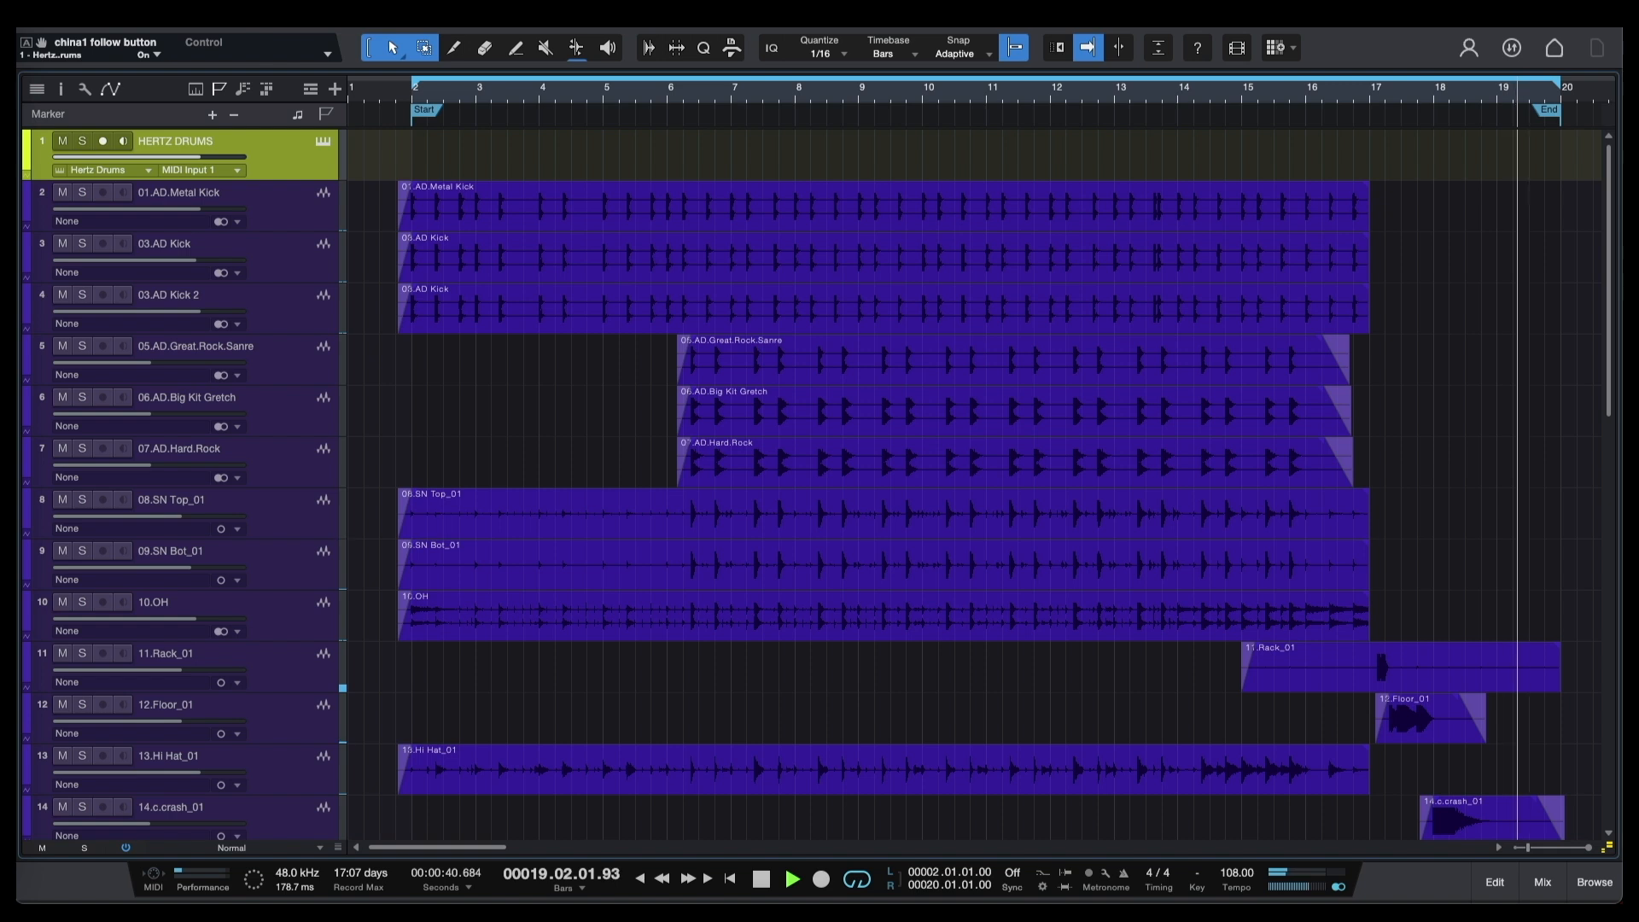
pyautogui.press('space')
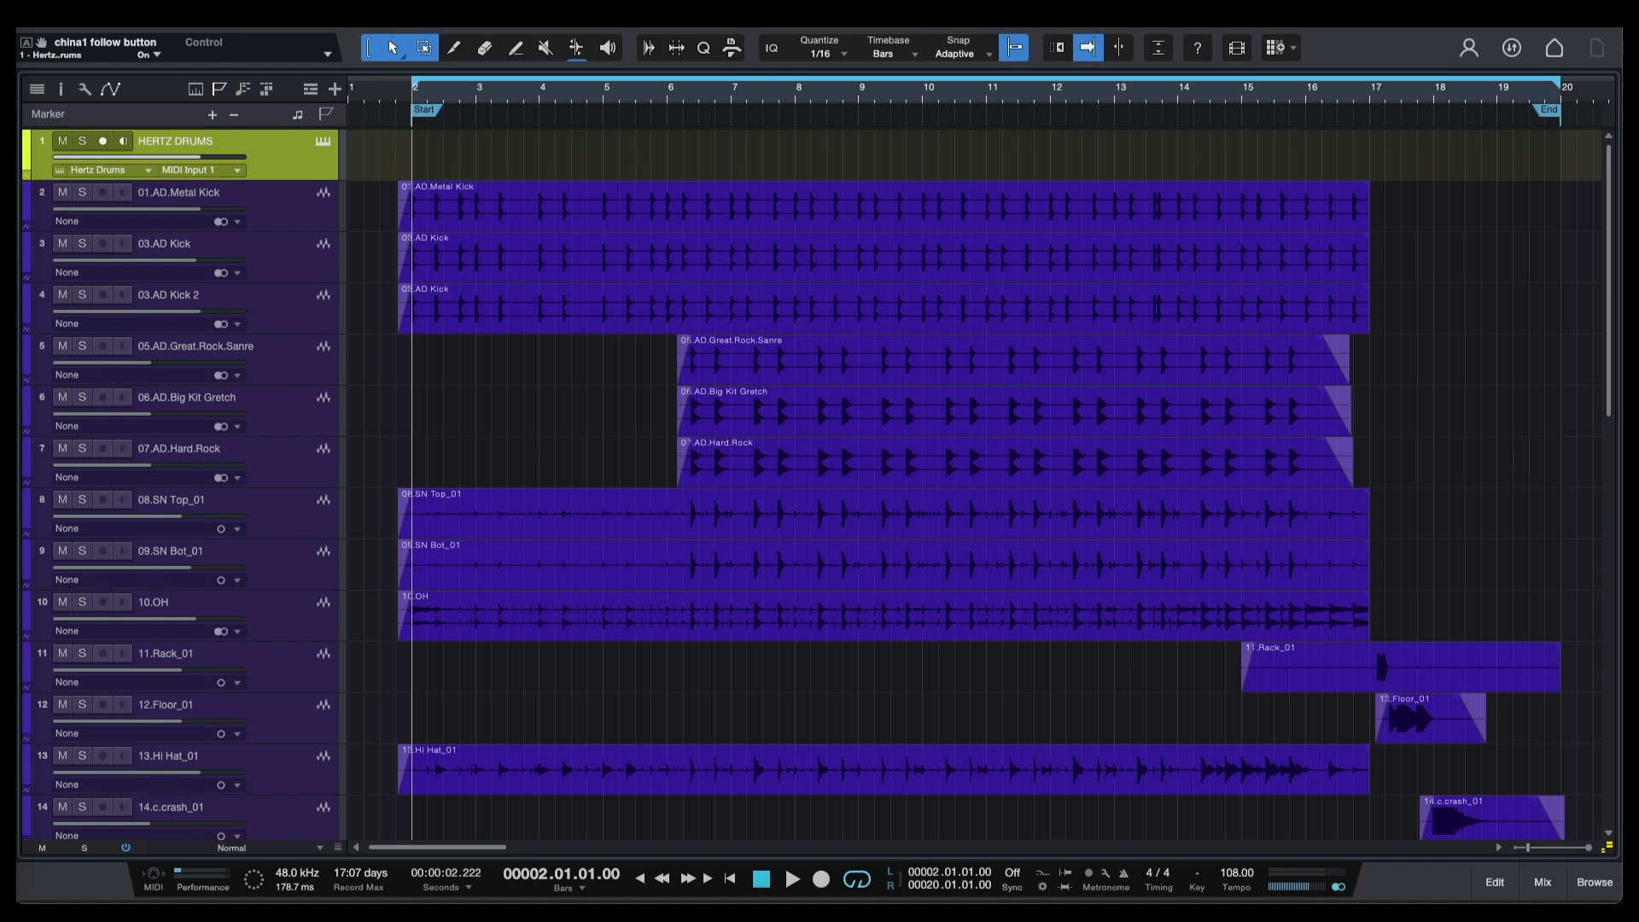
# Show Trigger 2 on the 03.AD Kick 2 track and play the song from bar 2 to capture the kick hits as MIDI.
pyautogui.click(269, 307)
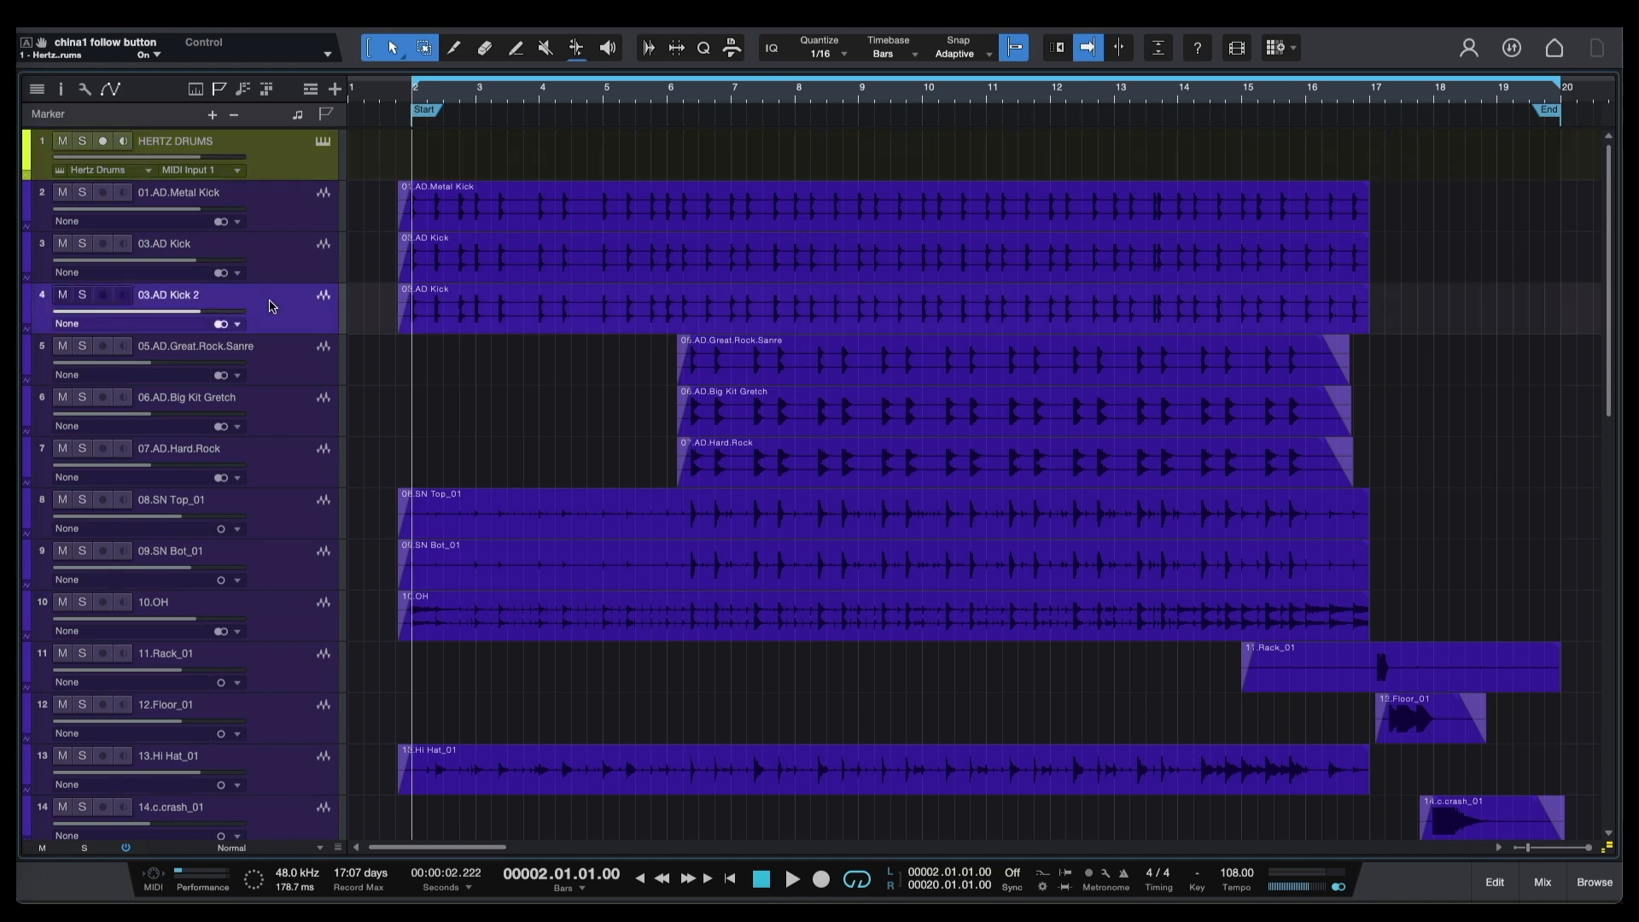
pyautogui.press('F3')
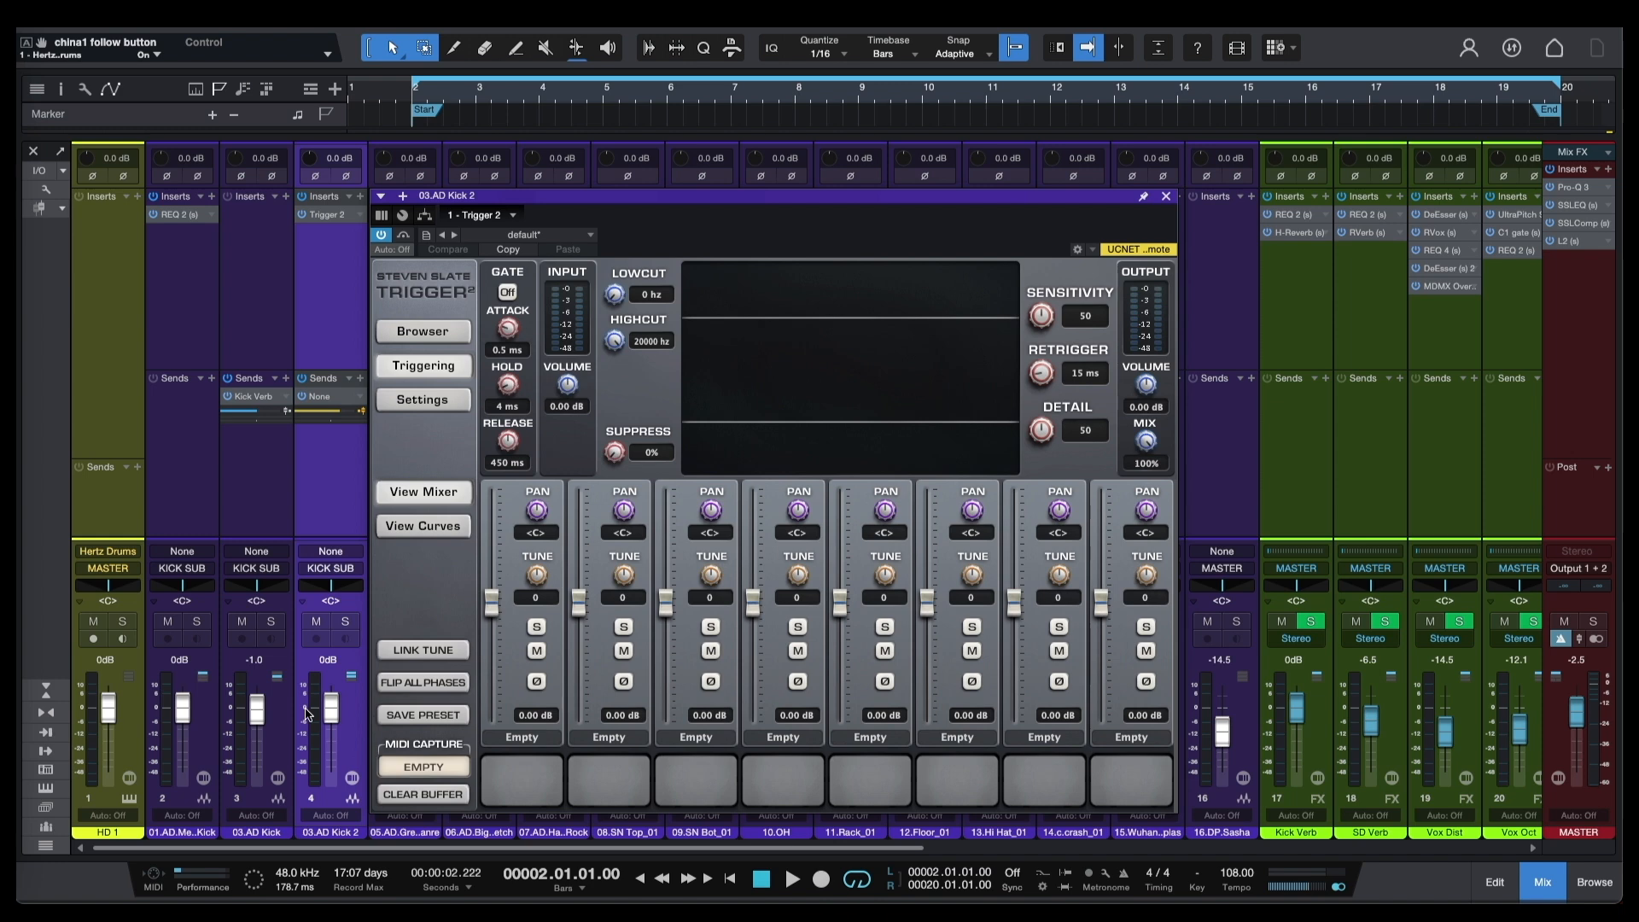
pyautogui.press('F3')
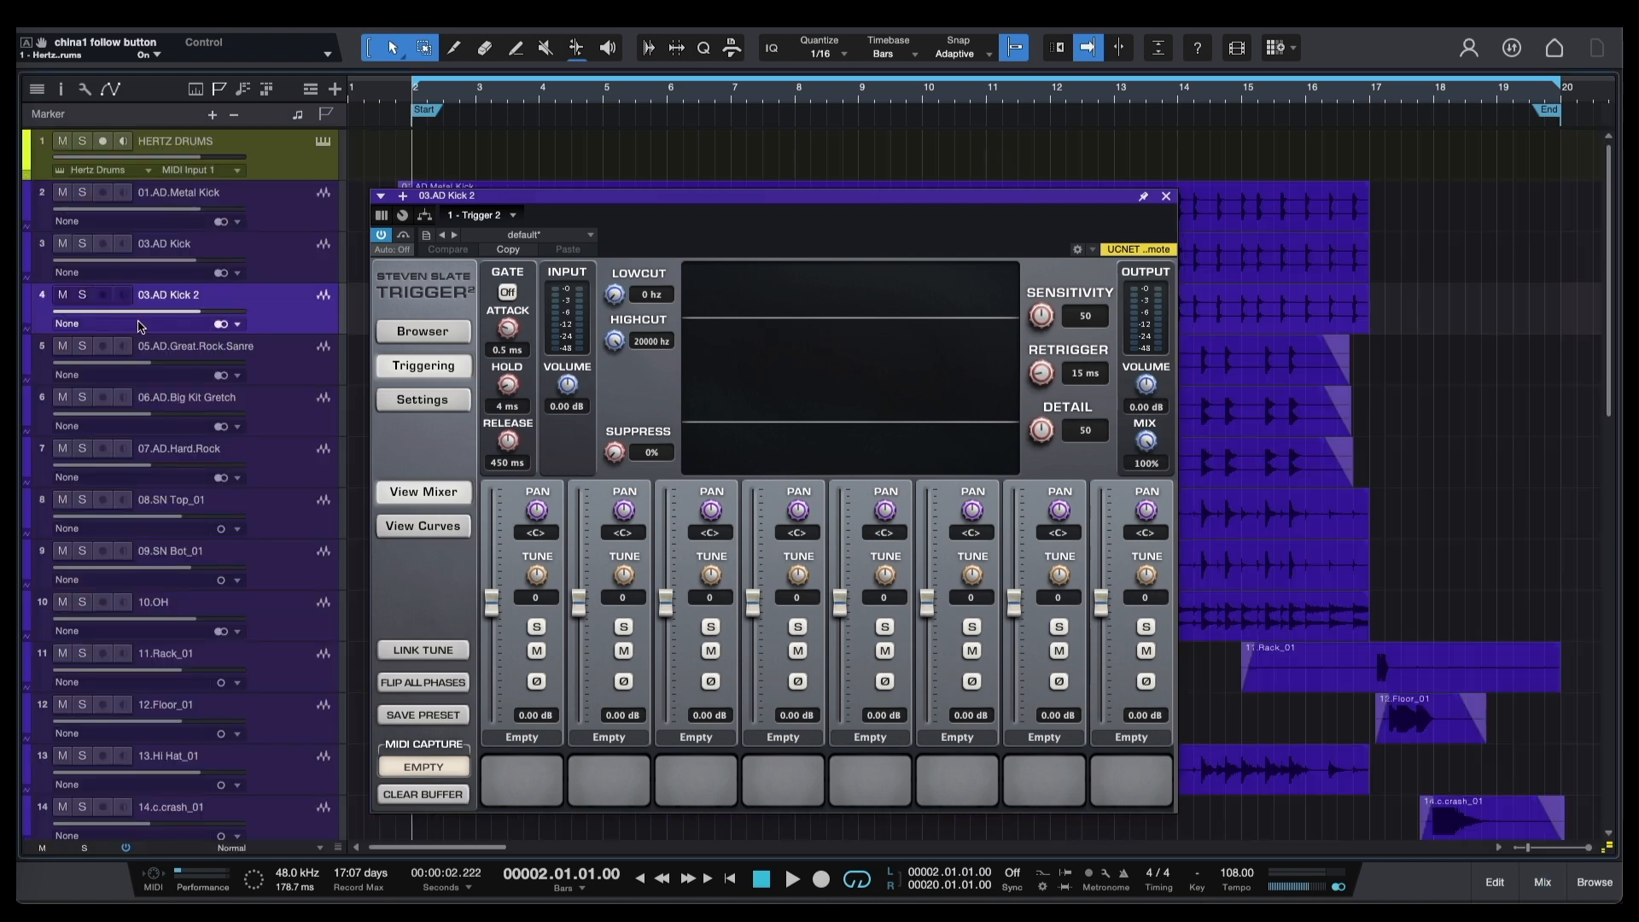
pyautogui.click(82, 294)
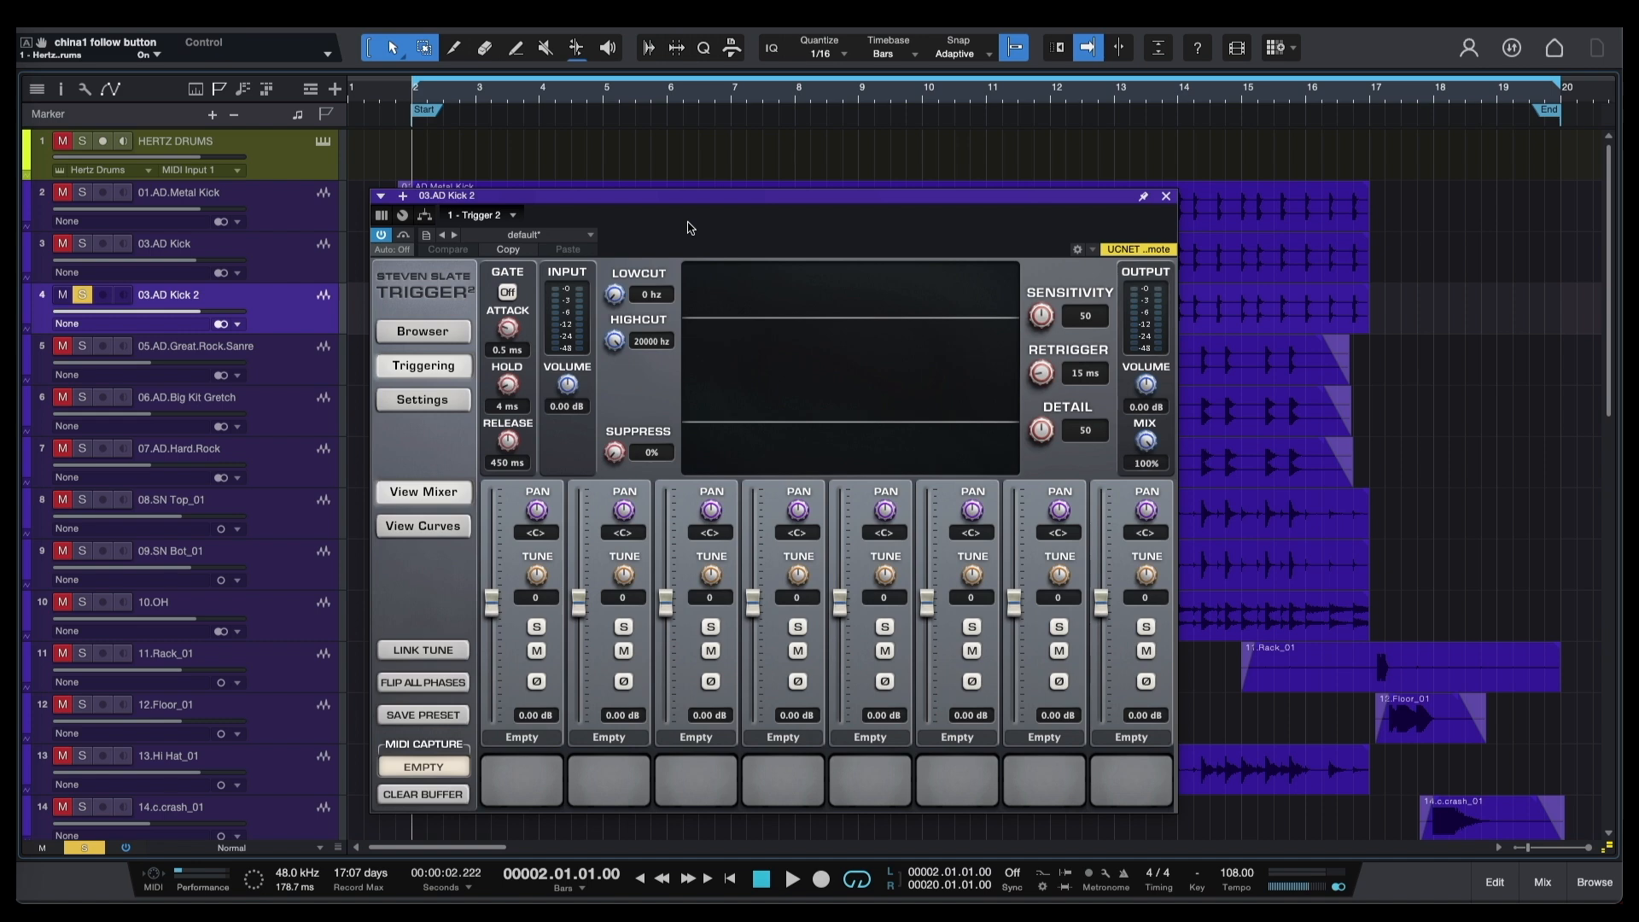
pyautogui.press('space')
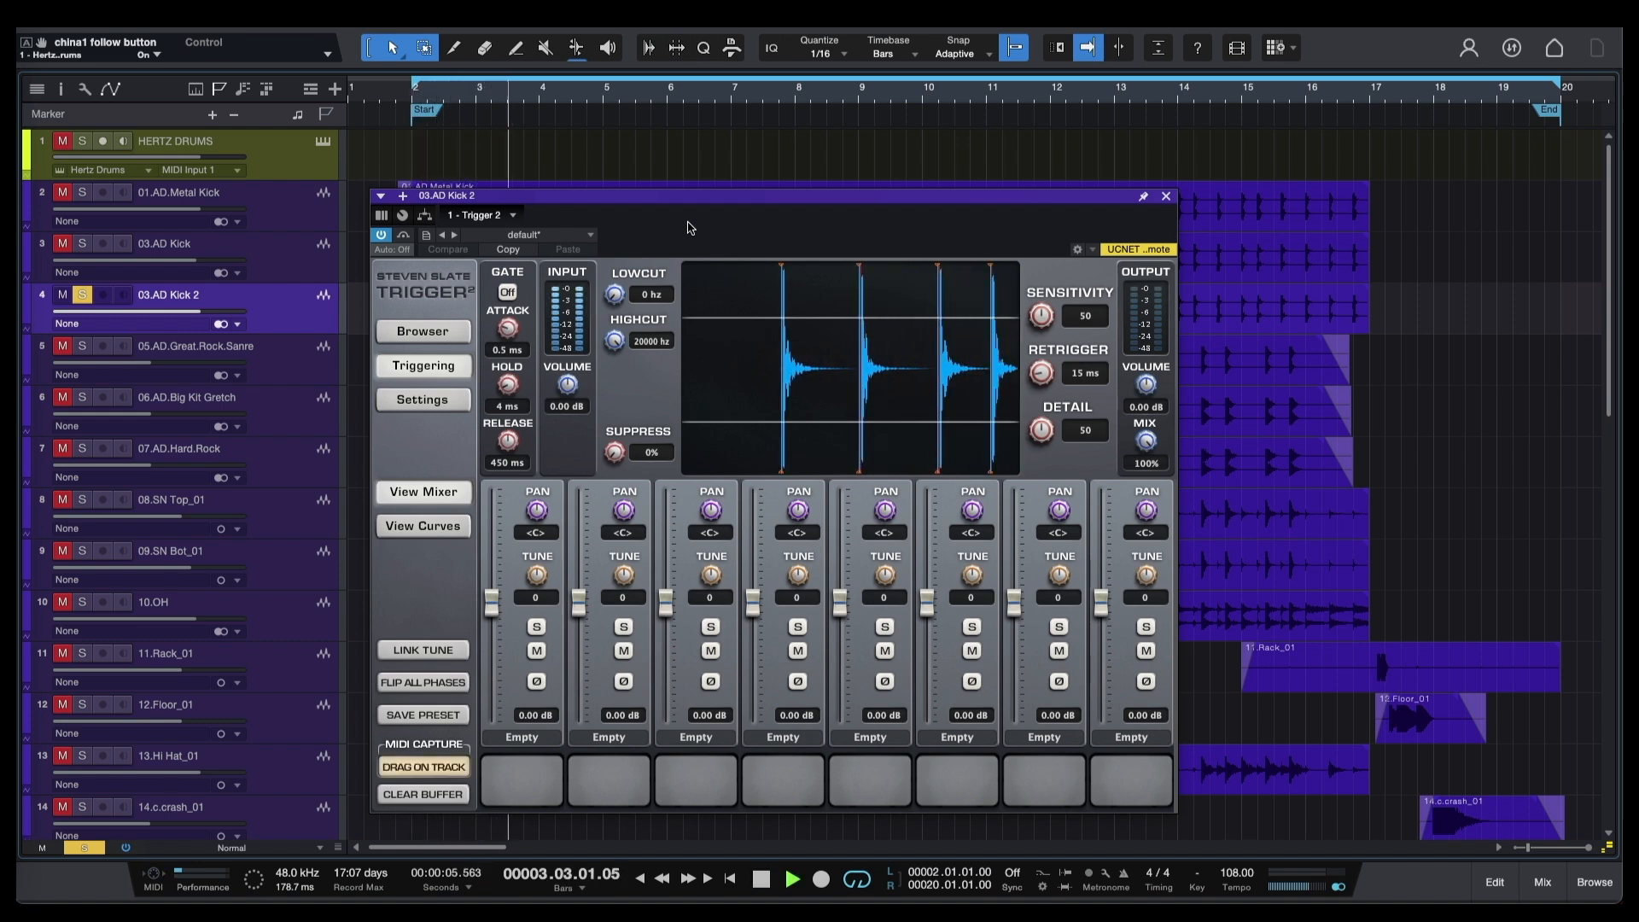
pyautogui.press('space')
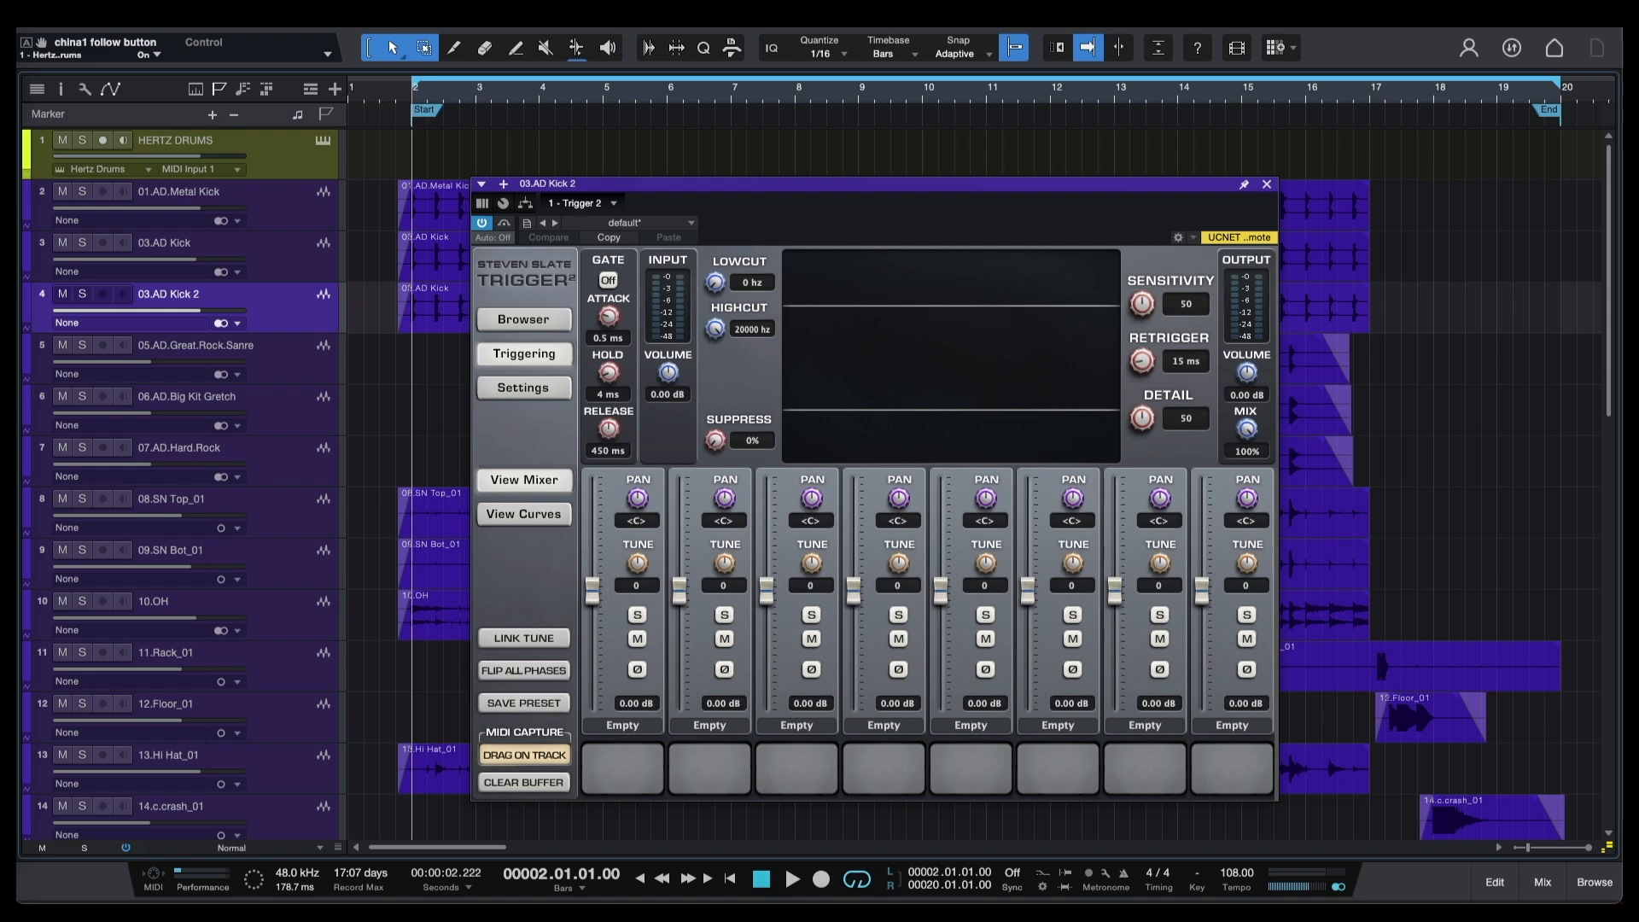
pyautogui.press('space')
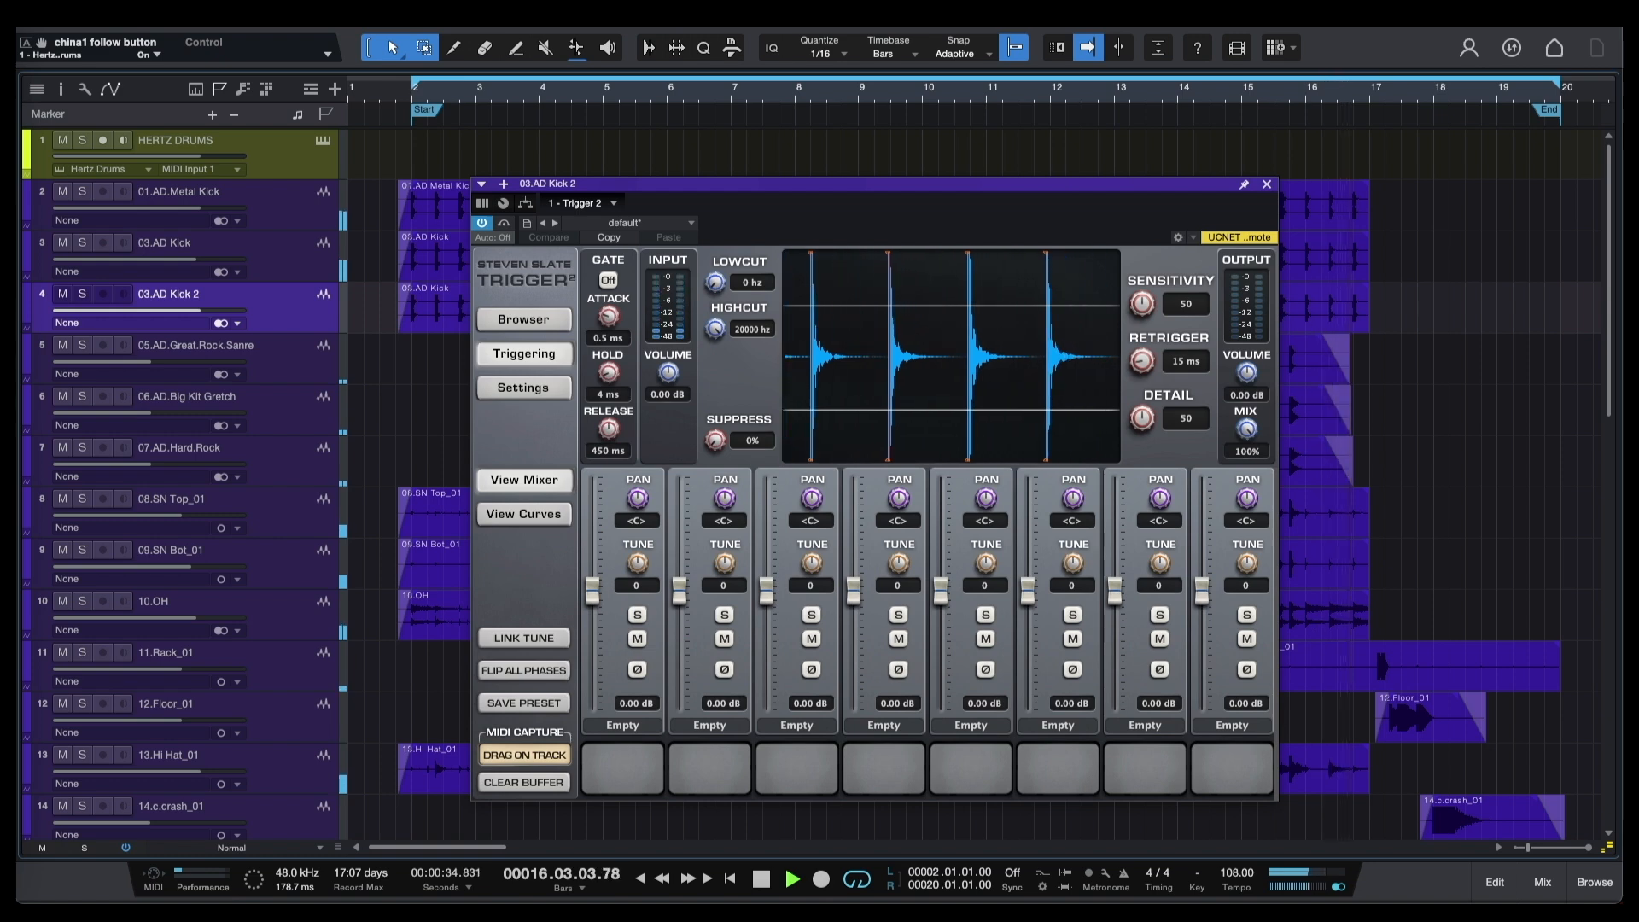
pyautogui.press('space')
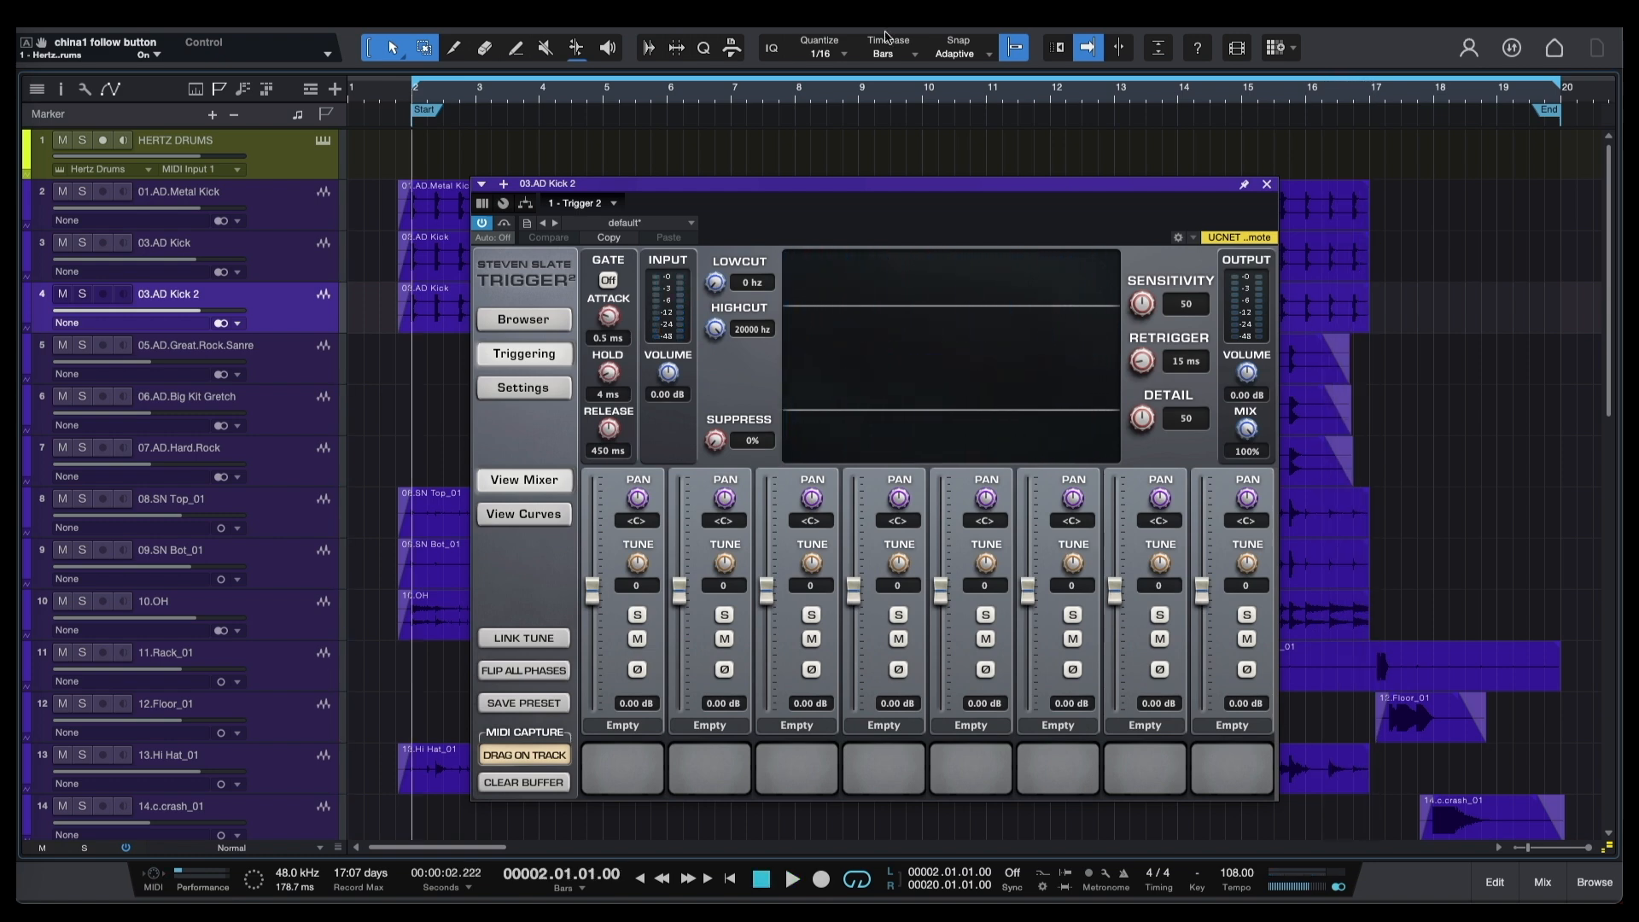
# Add one instrument track named KICK MIDI.
pyautogui.click(335, 91)
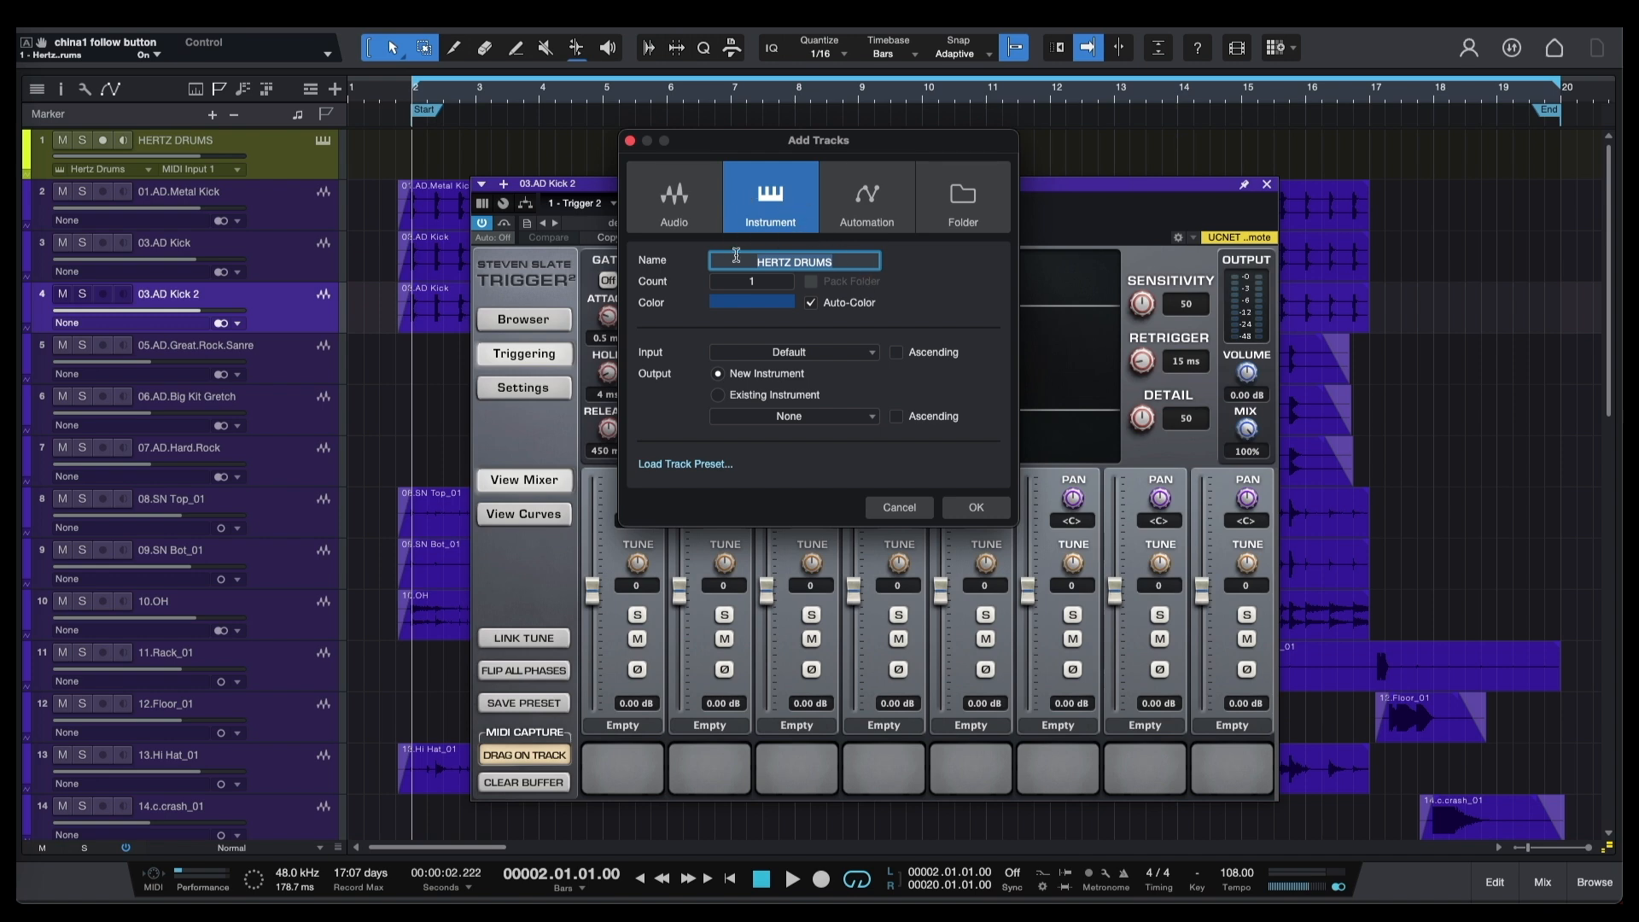
pyautogui.write('KICK MIDI')
pyautogui.click(982, 510)
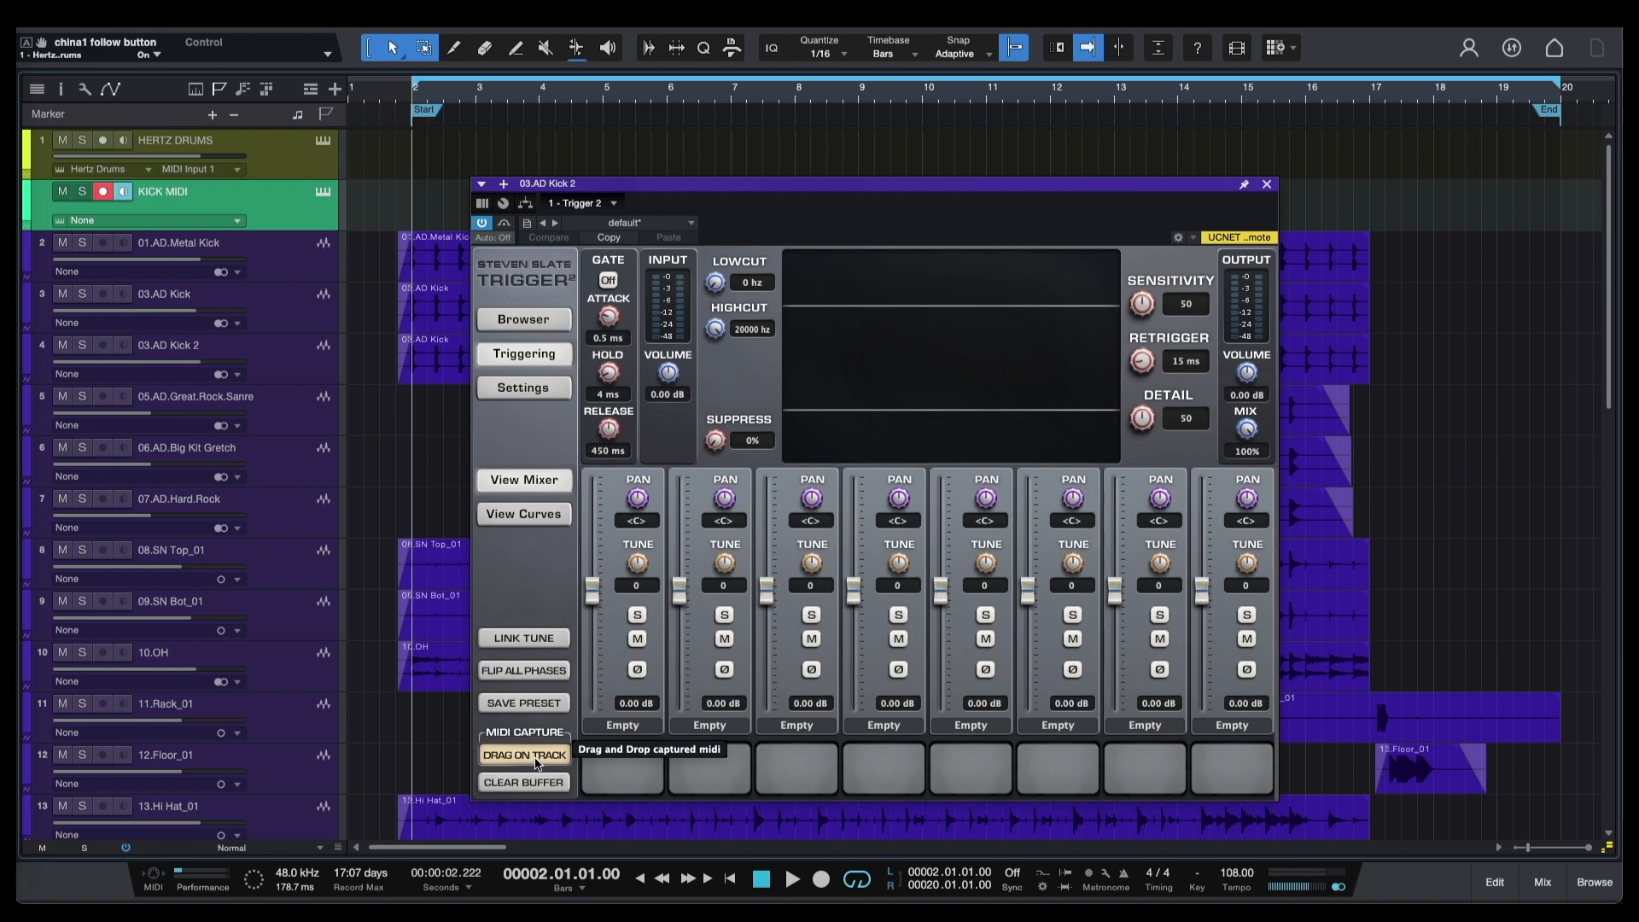
# Place the captured kick MIDI from Trigger 2 on the KICK MIDI track at bar 1 and check its notes in the editor.
pyautogui.moveTo(536, 763); pyautogui.dragTo(390, 198)
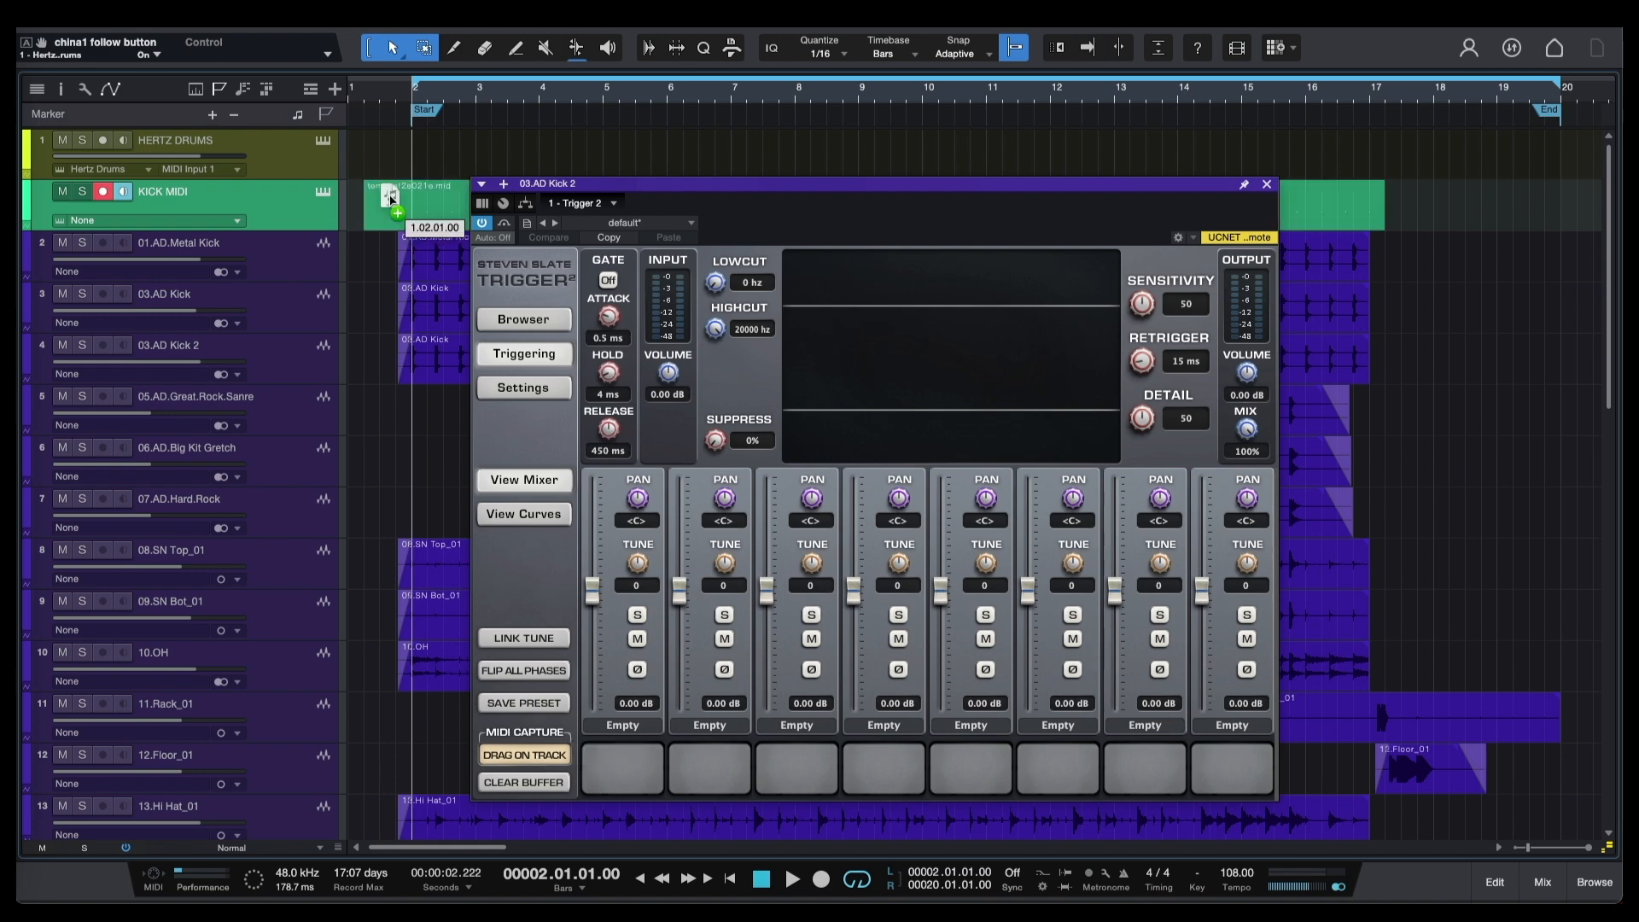
pyautogui.moveTo(389, 198); pyautogui.dragTo(393, 200)
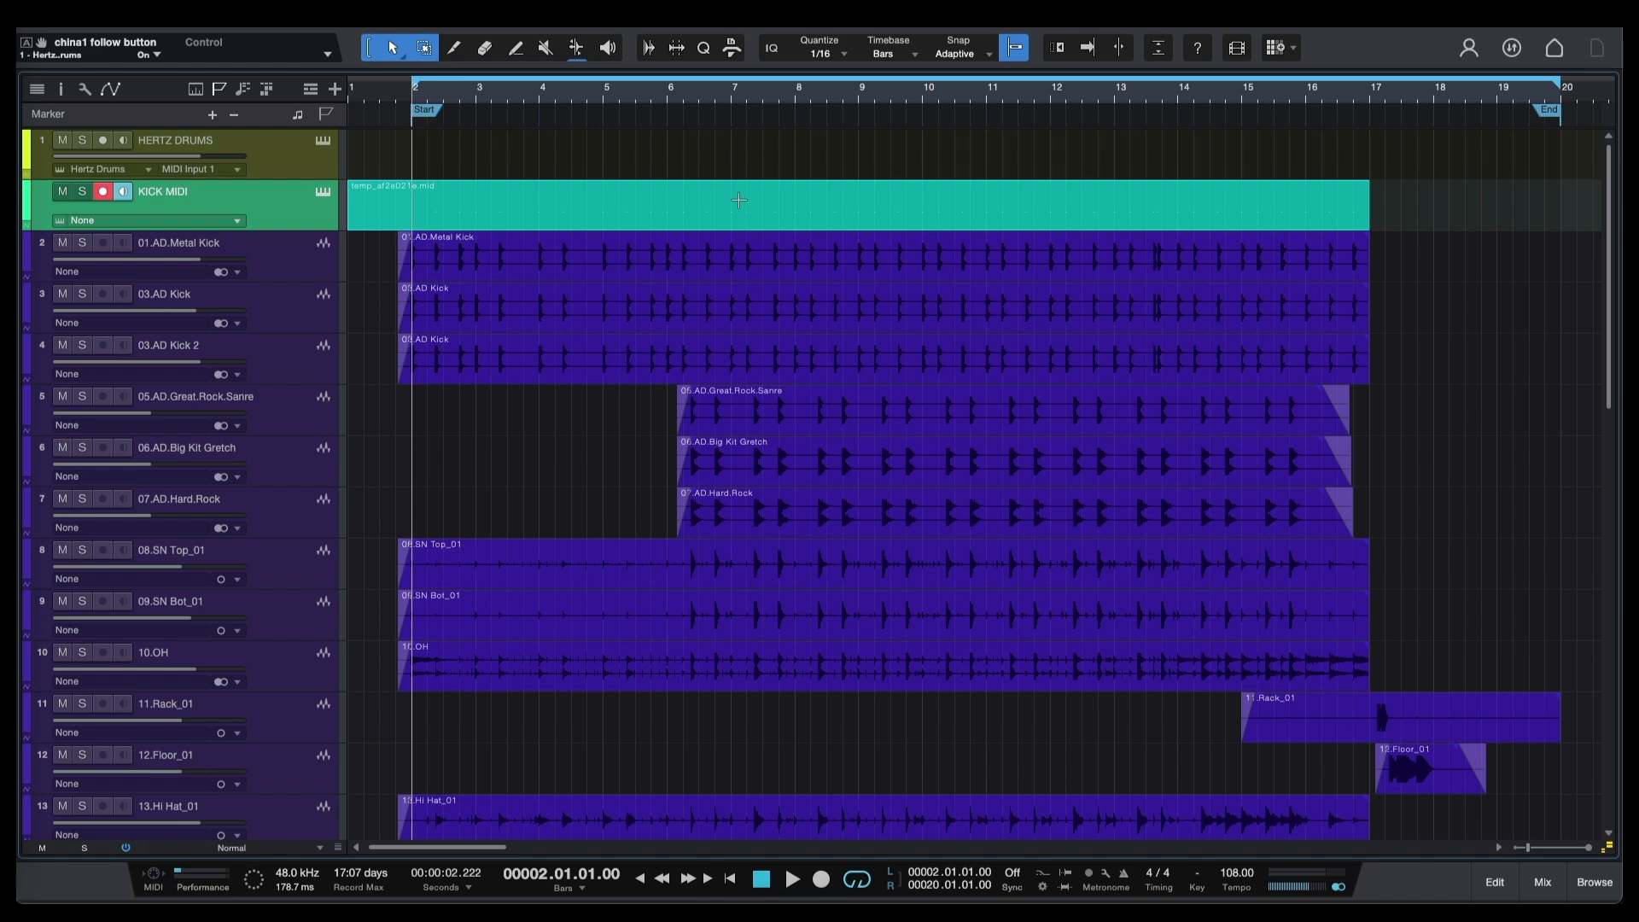
pyautogui.doubleClick(745, 208)
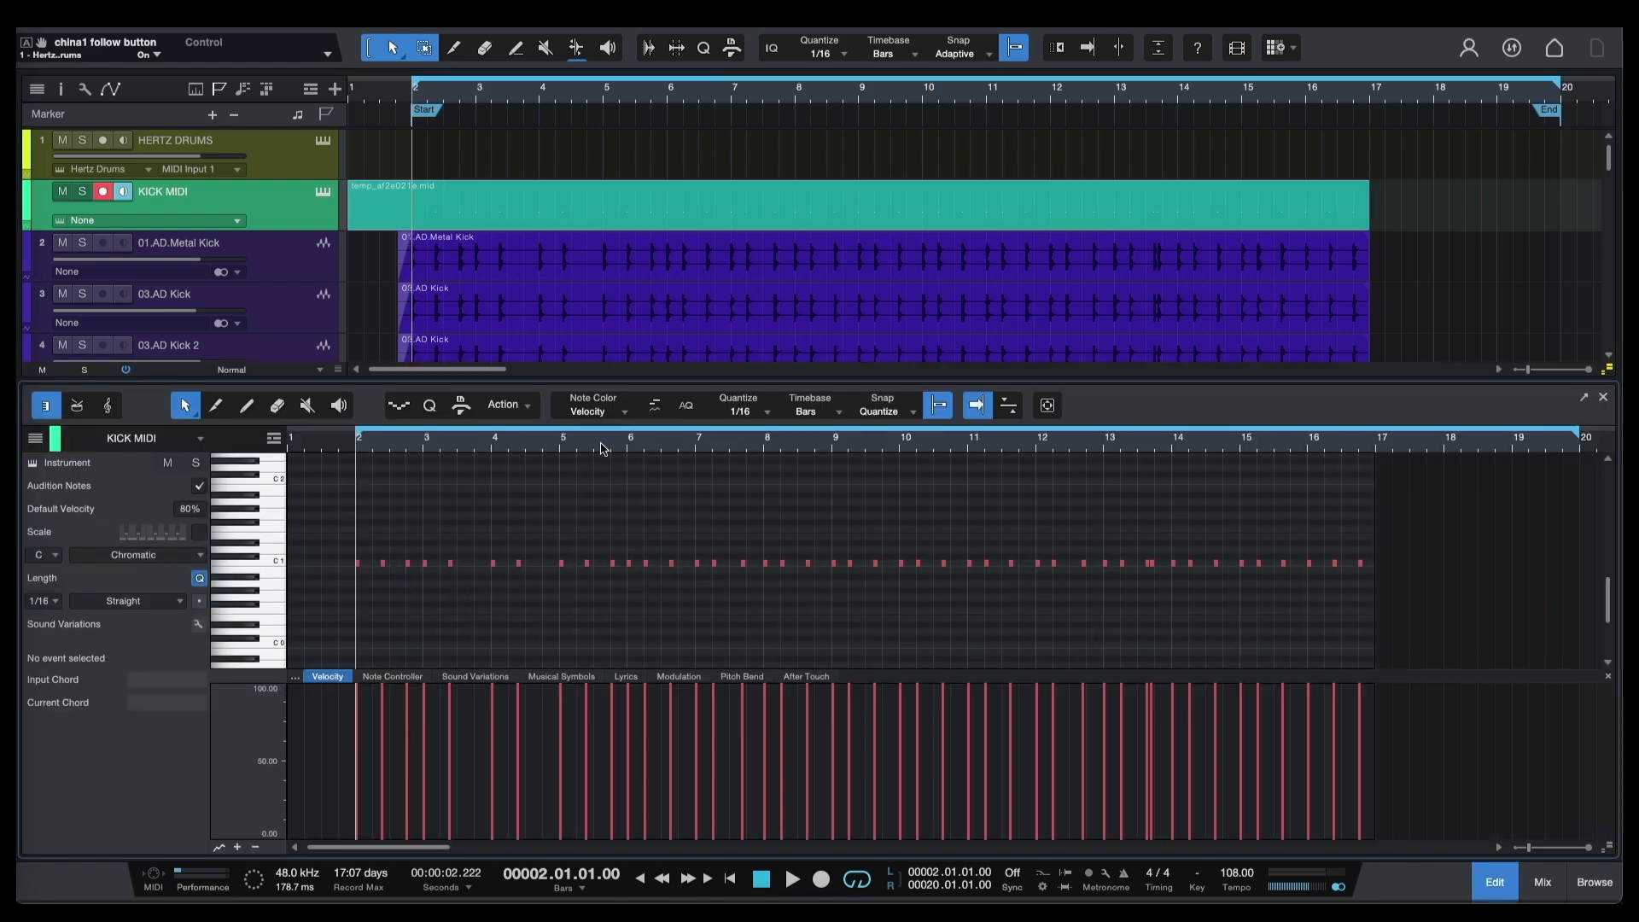
pyautogui.press('F2')
# Show Trigger 2 on the 05.AD.Great.Rock.Sanre track and play from 6.02 to capture the snare hits as MIDI.
pyautogui.click(680, 101)
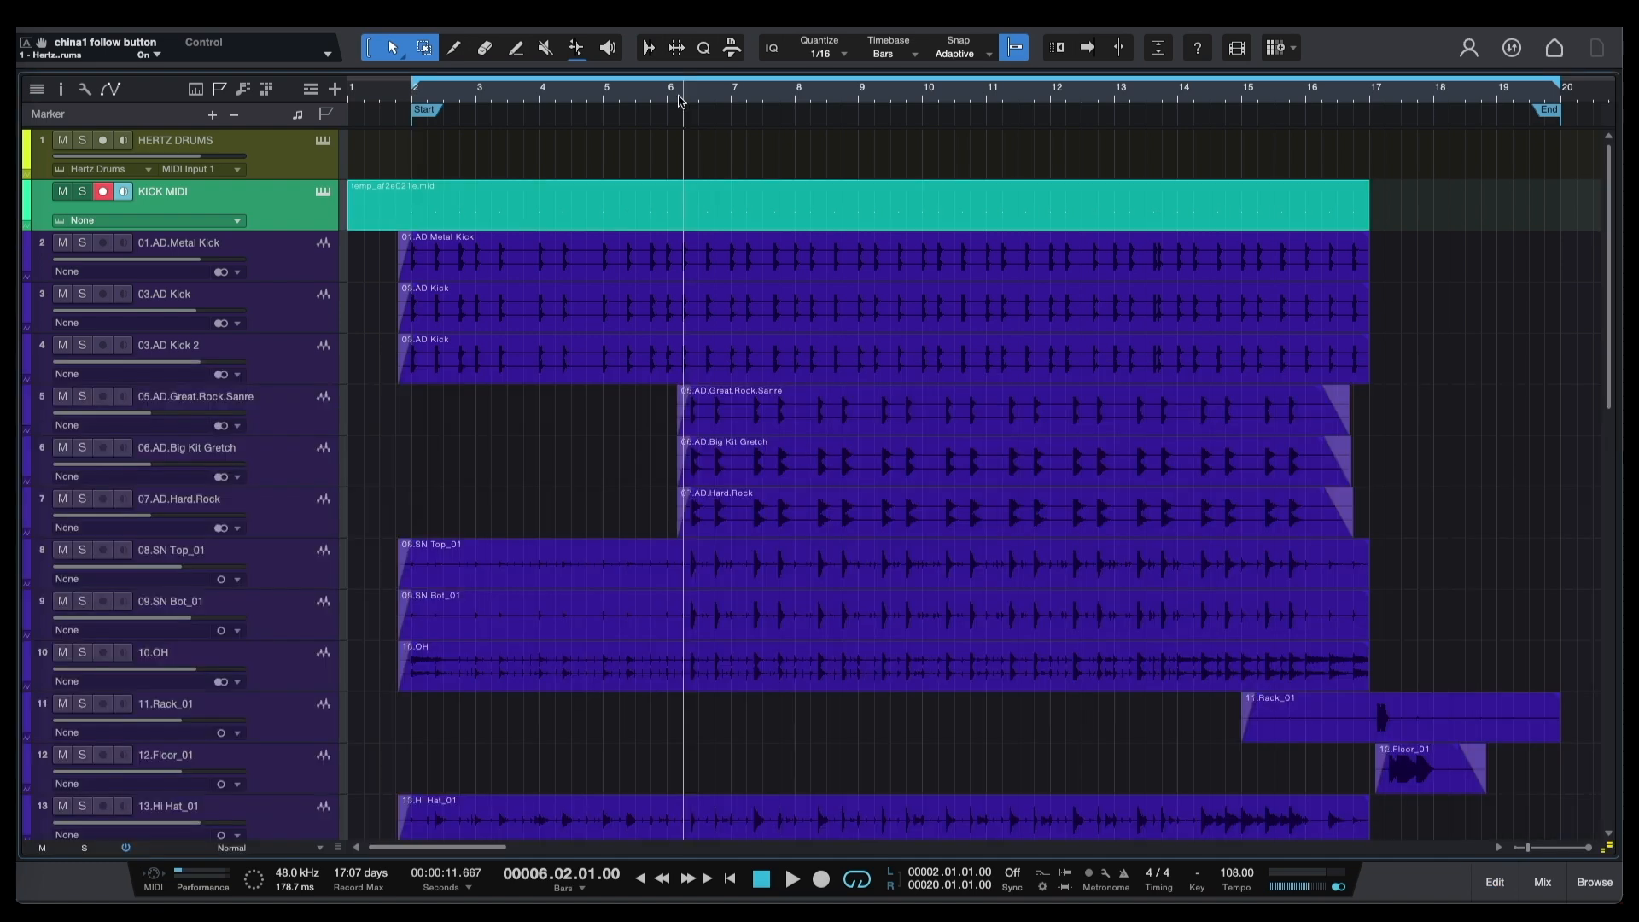
pyautogui.click(1543, 882)
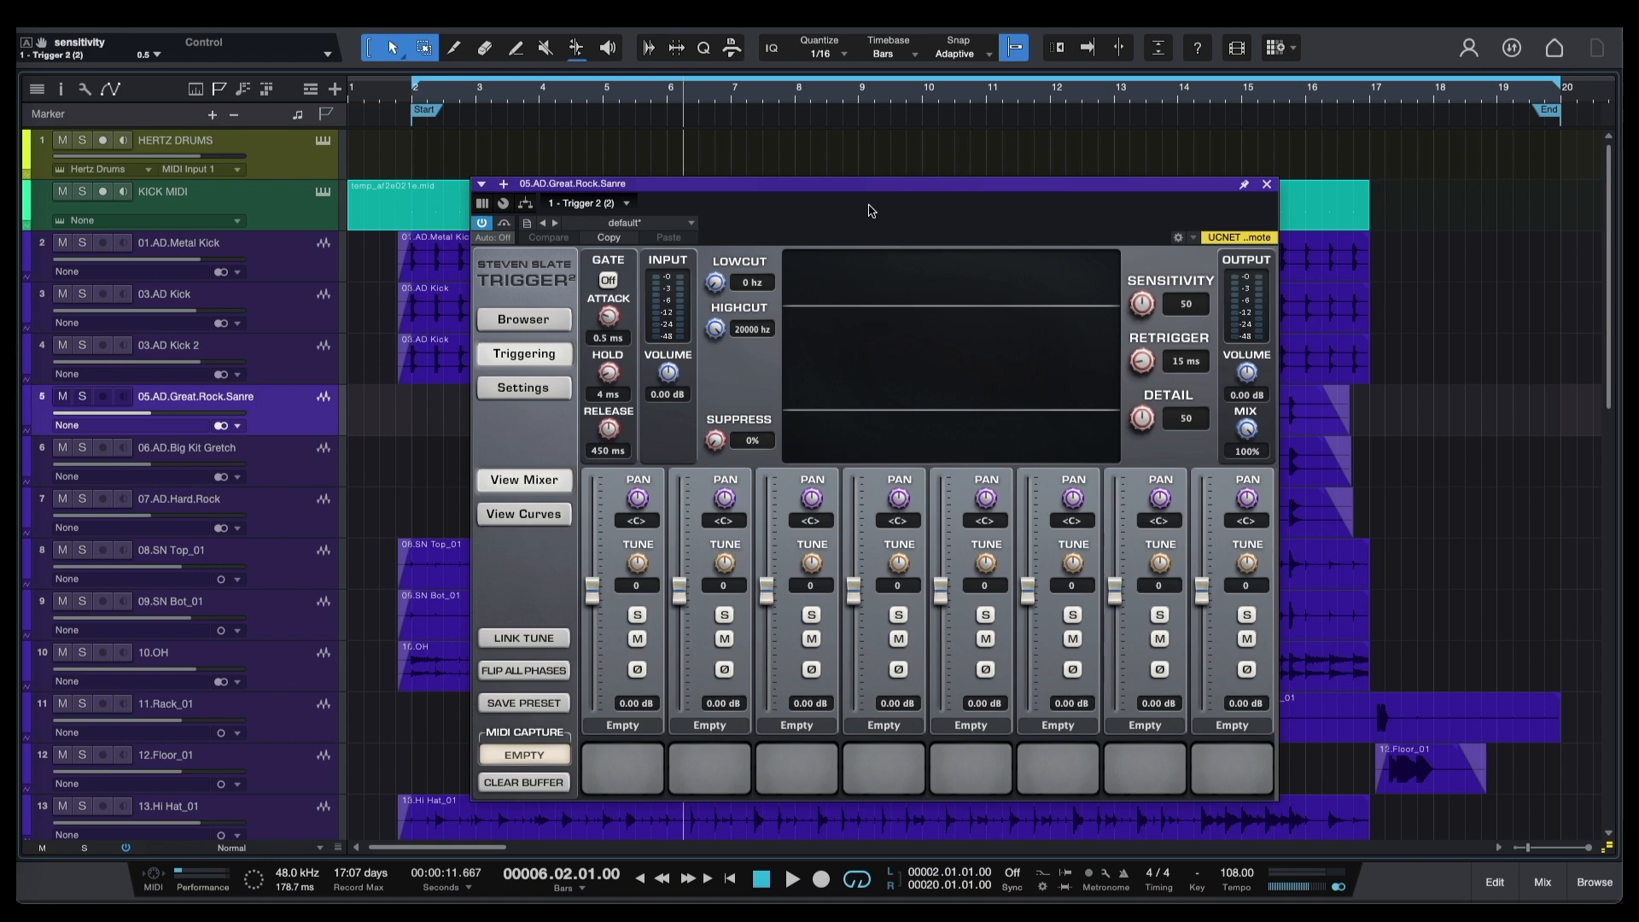
pyautogui.press('space')
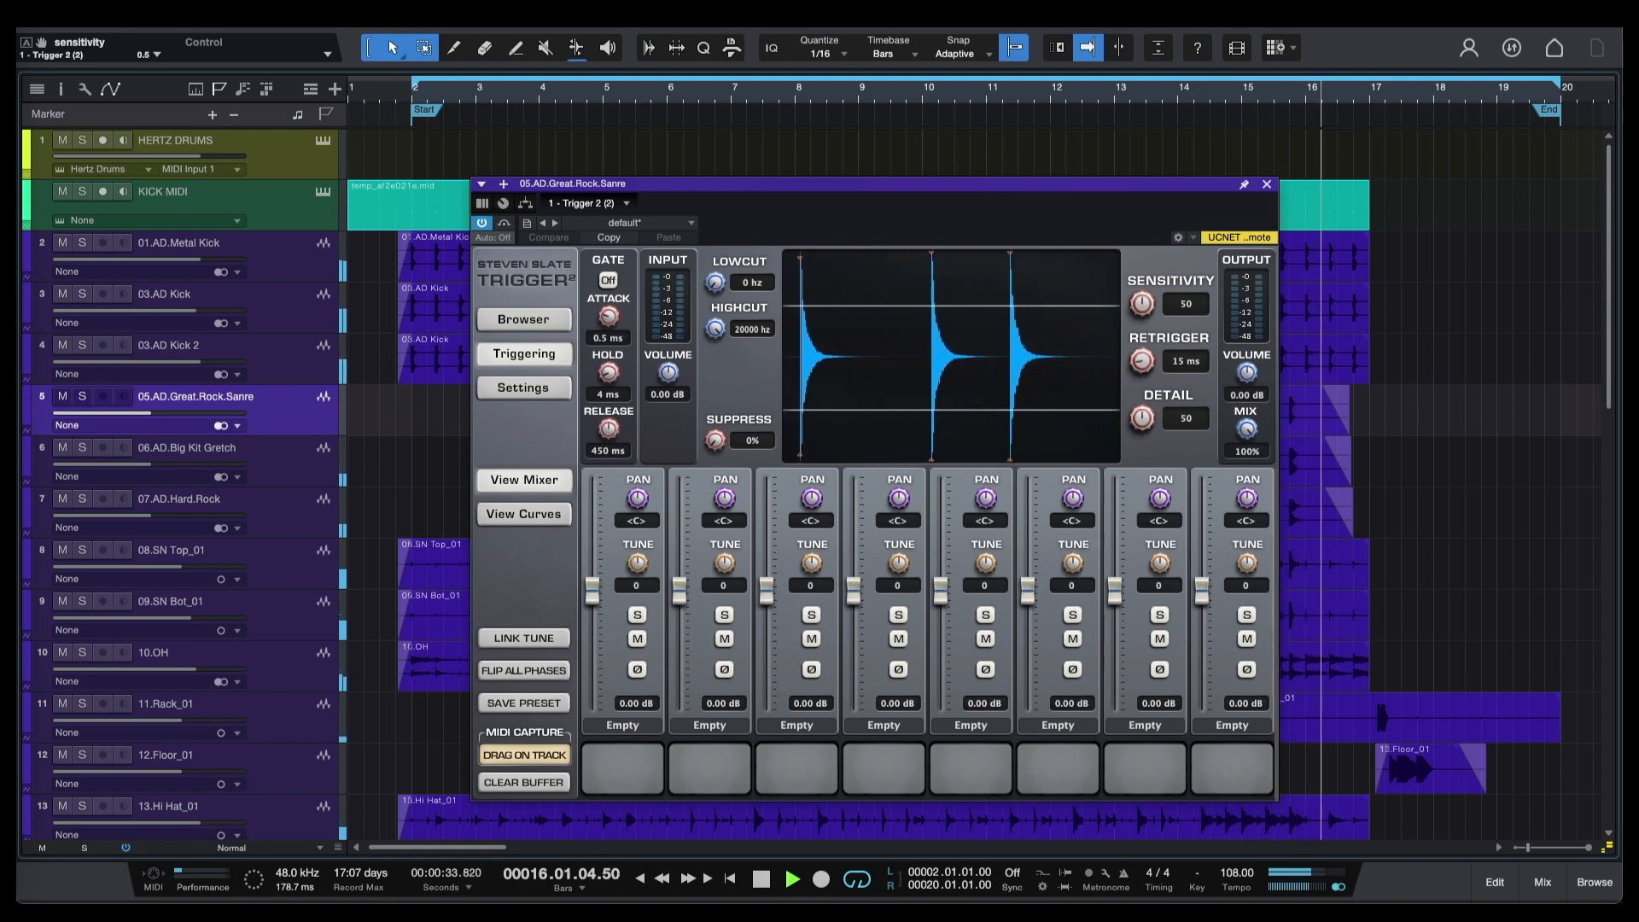
pyautogui.press('space')
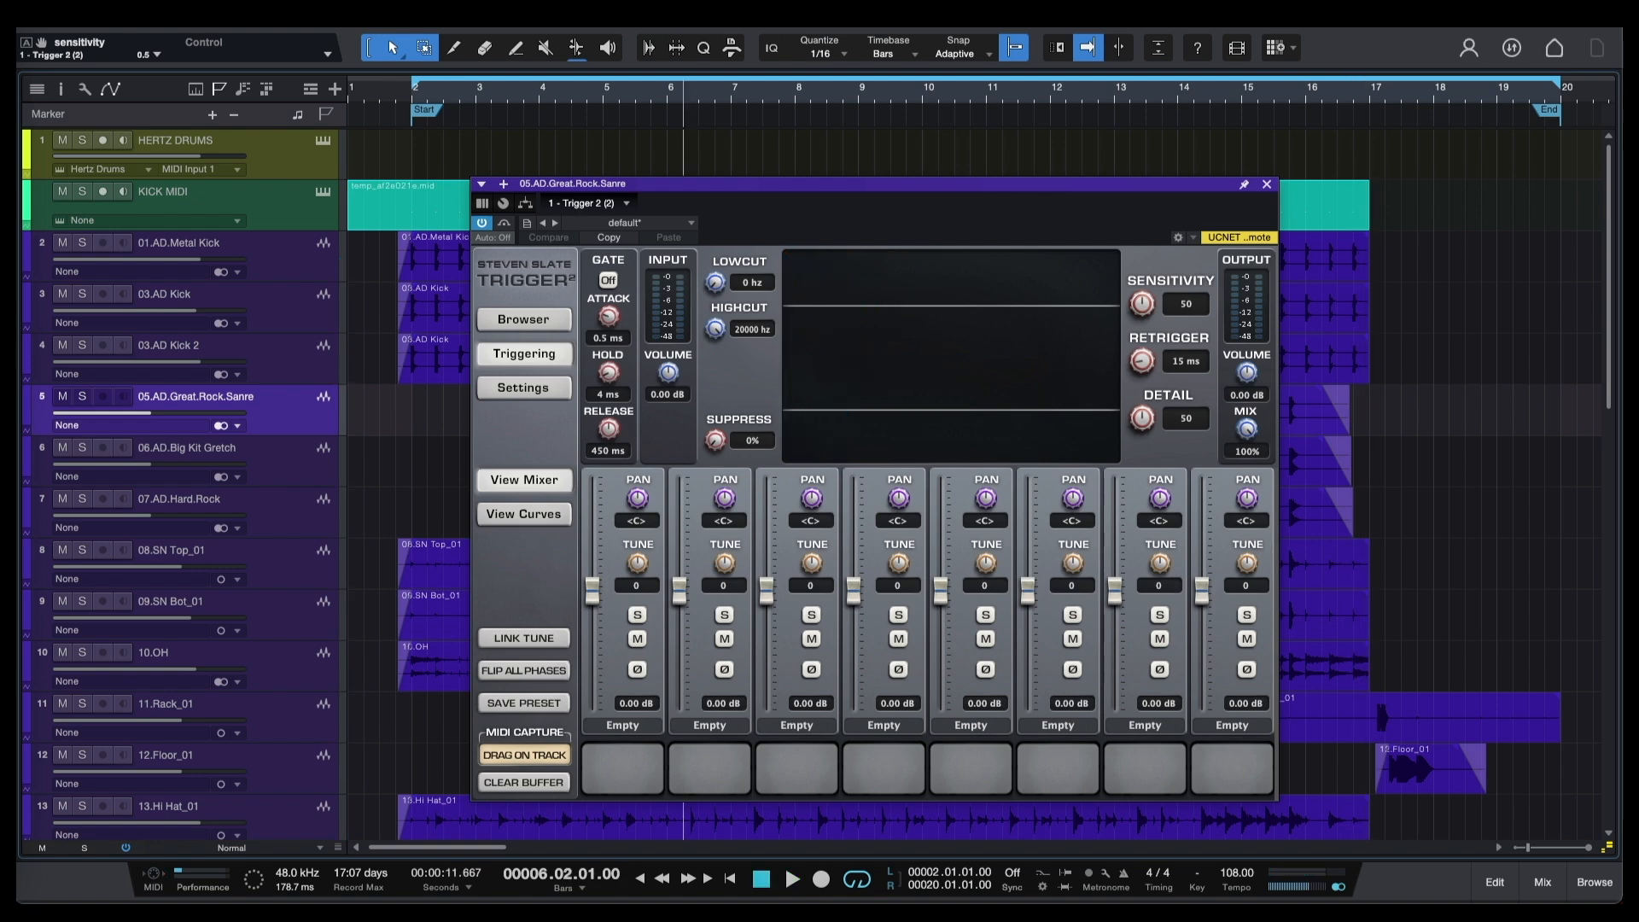
# Add an instrument track named SNARE MIDI and place the captured snare MIDI on it at bar 1.
pyautogui.click(336, 90)
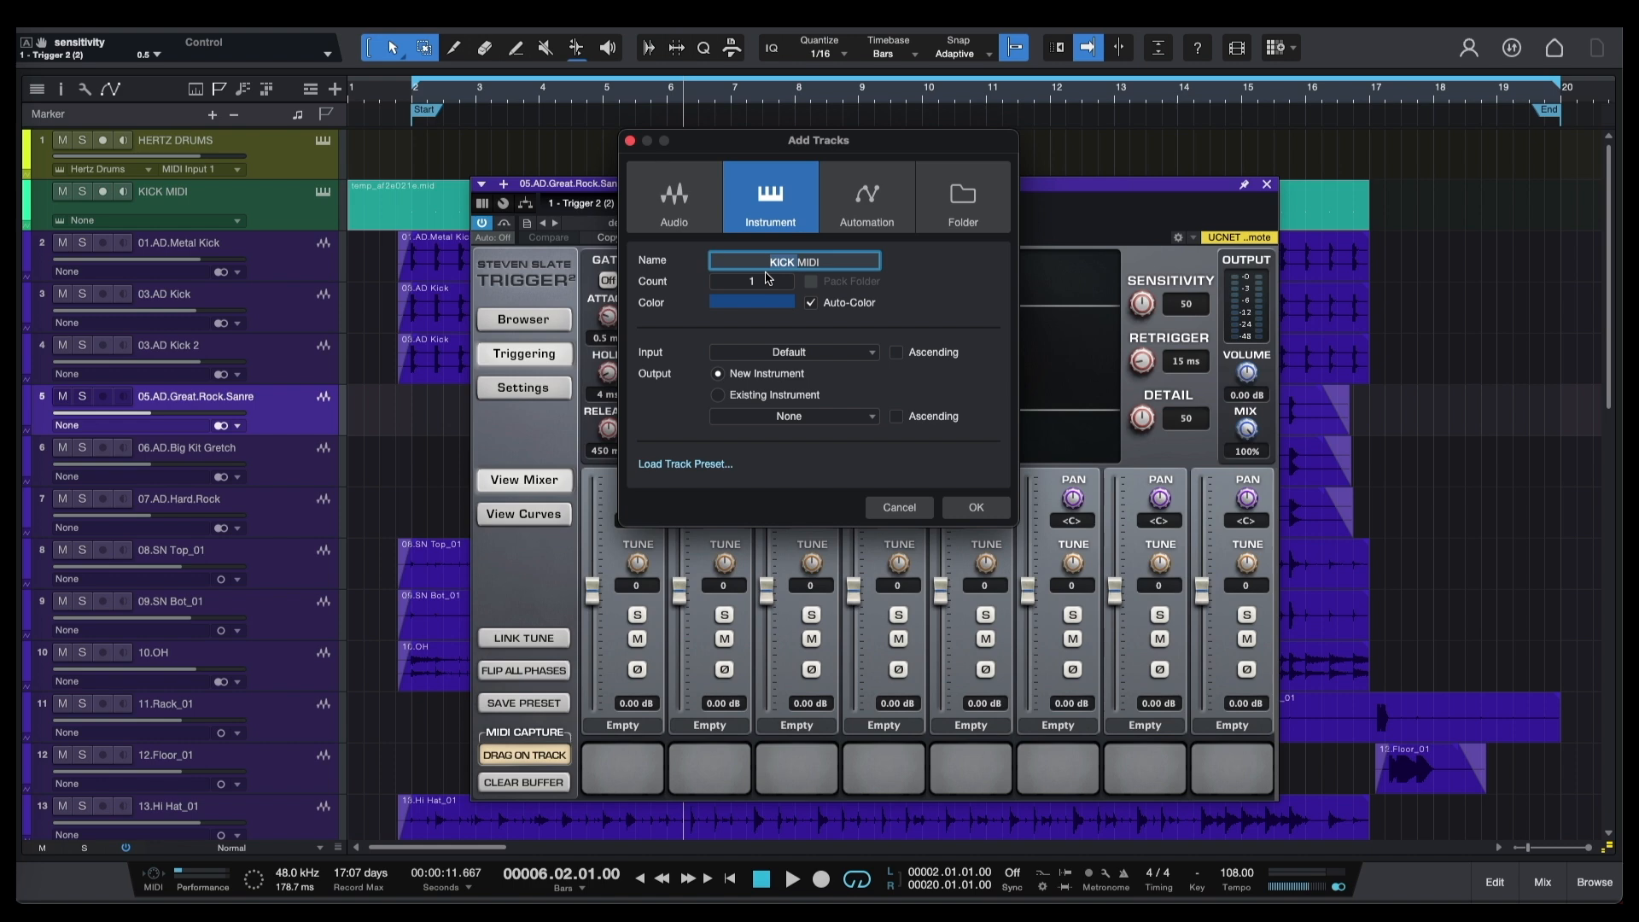
pyautogui.write('SNARE')
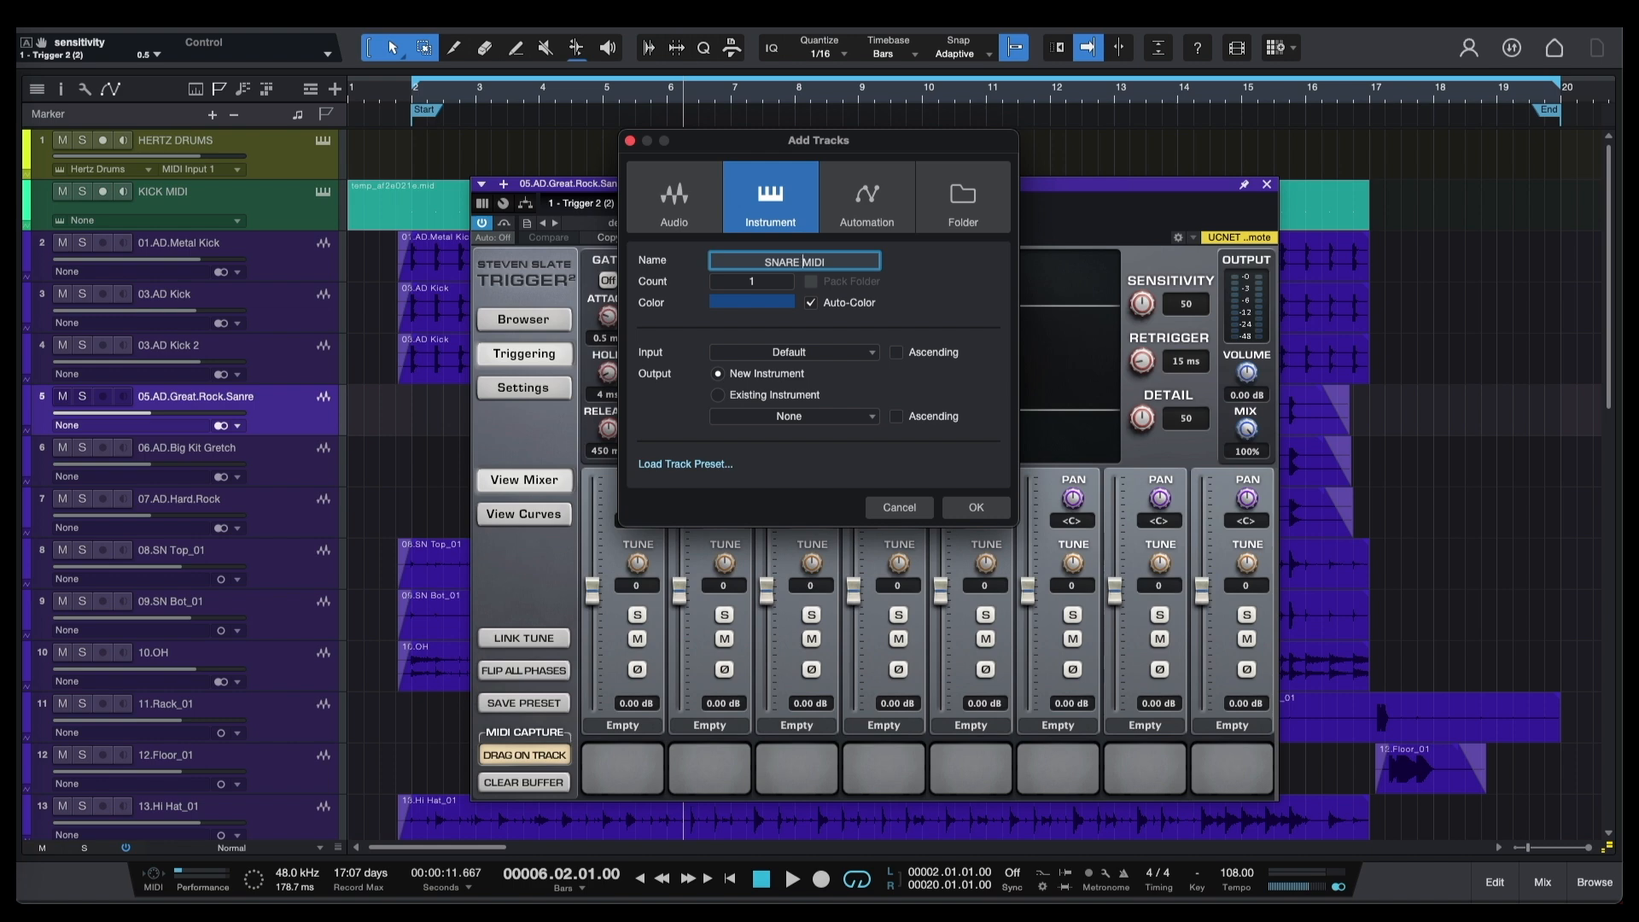
pyautogui.click(977, 508)
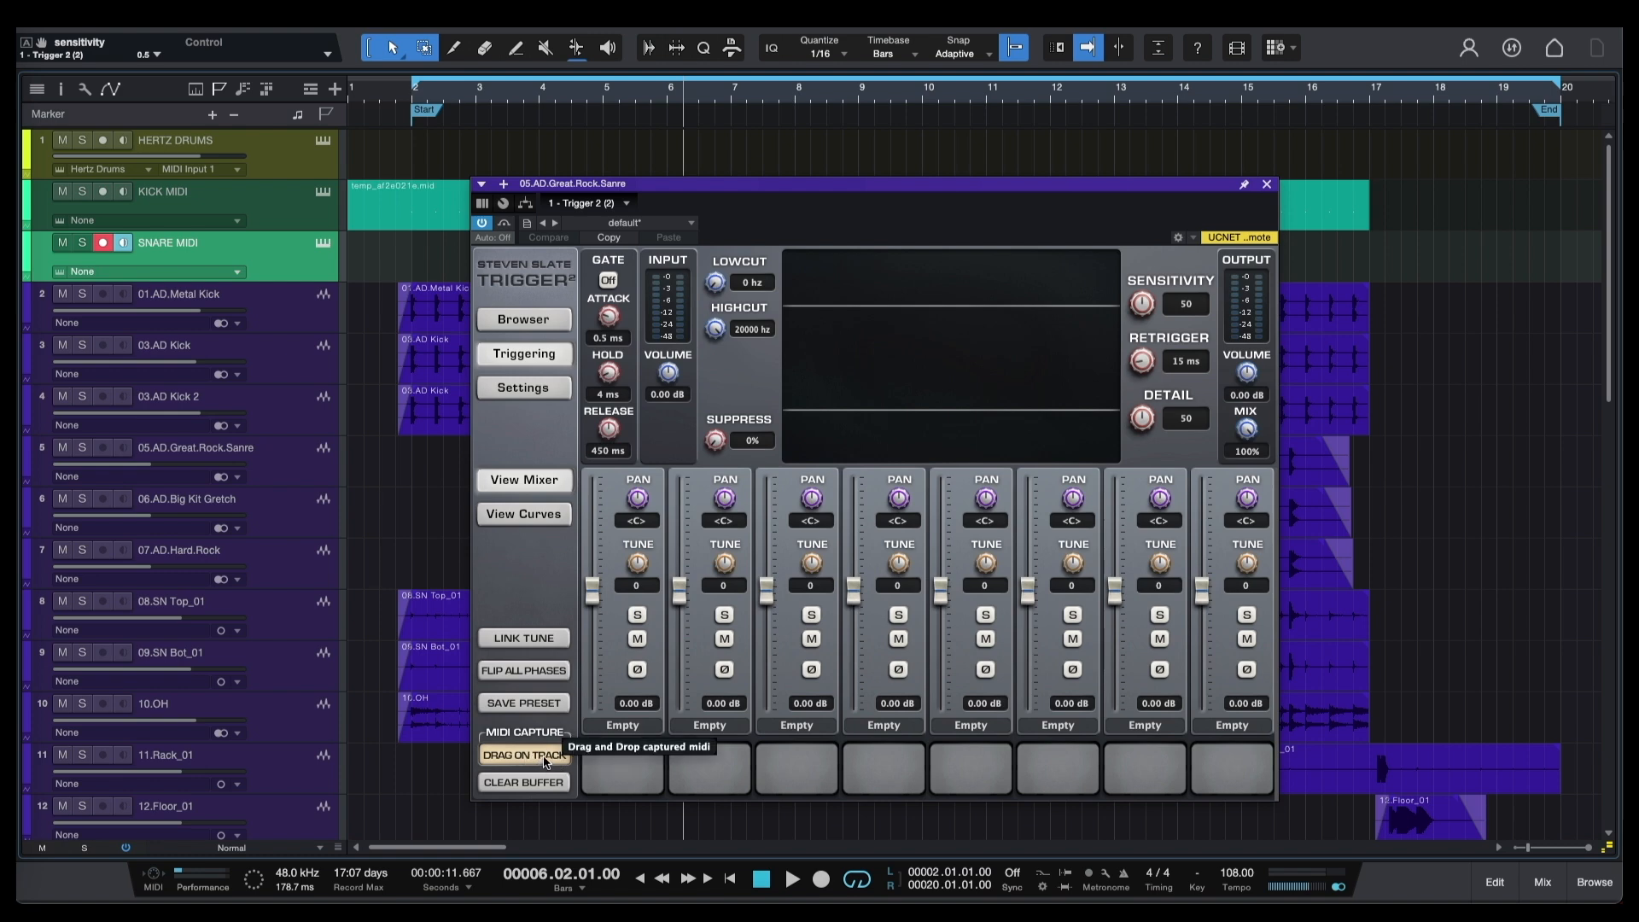
pyautogui.moveTo(547, 761); pyautogui.dragTo(826, 237)
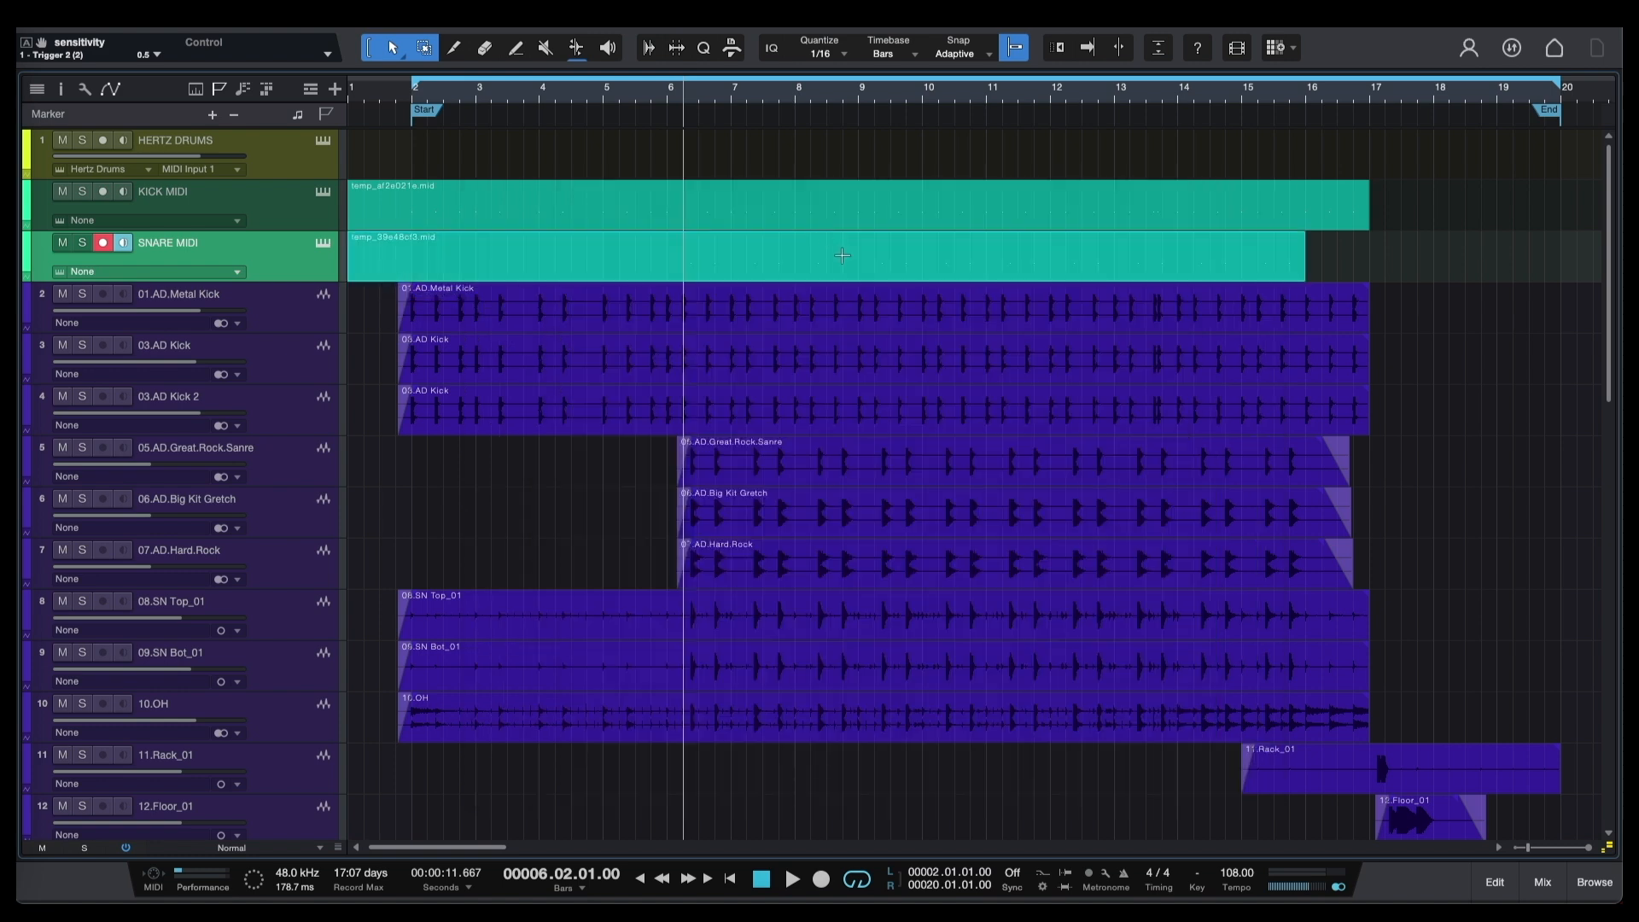
pyautogui.doubleClick(848, 255)
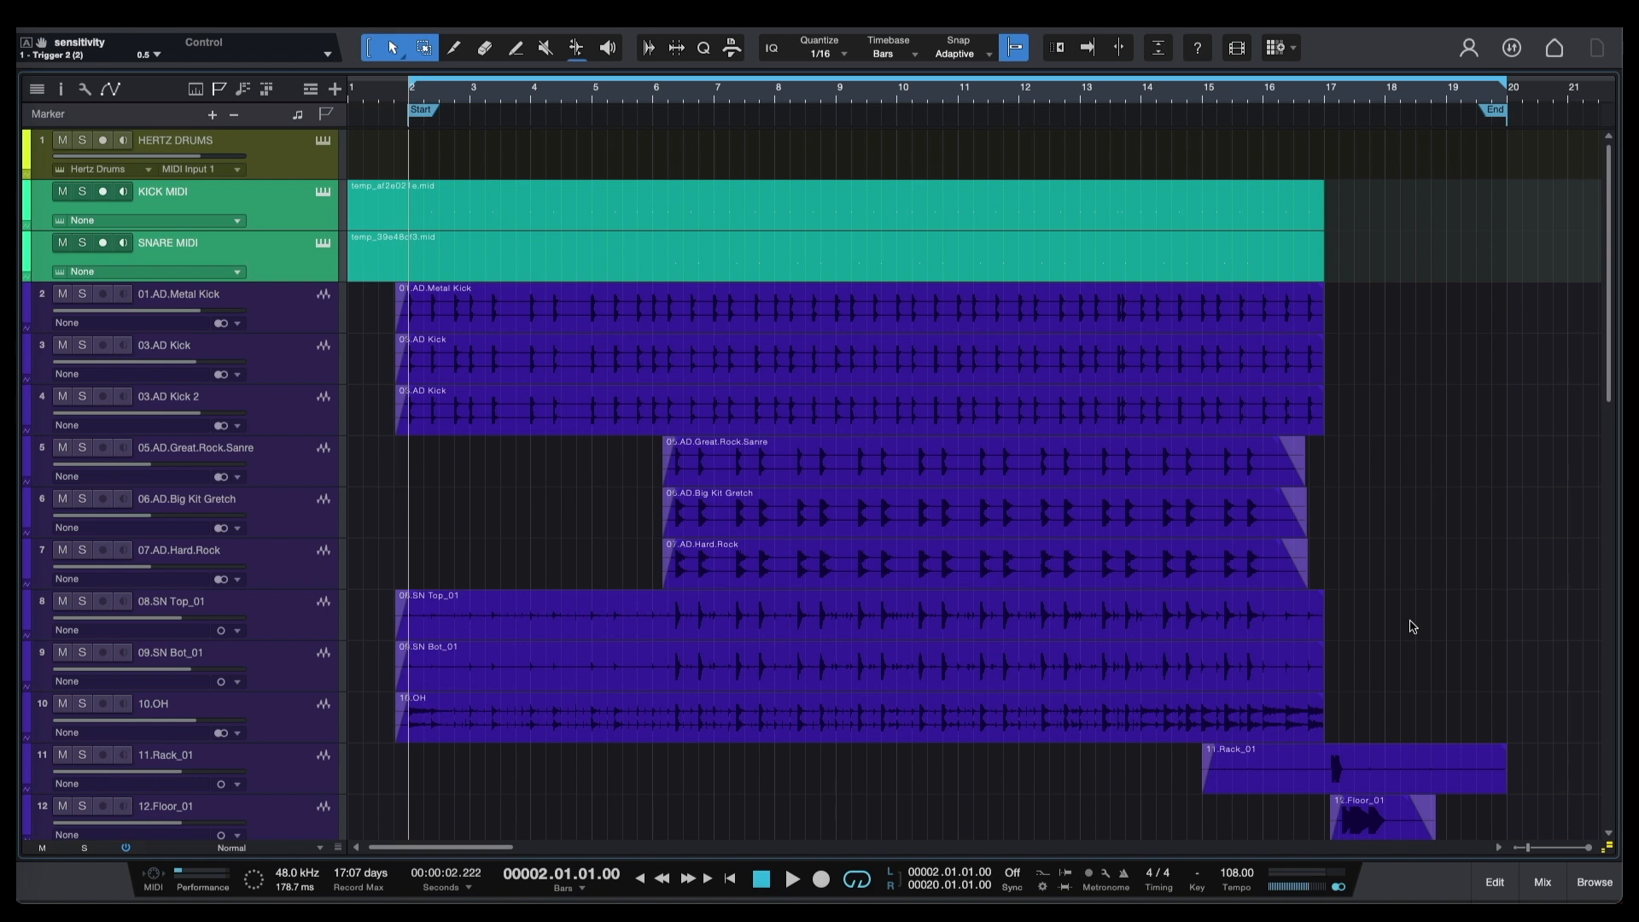
# Assign separate Hertz Drums instruments to the KICK MIDI and SNARE MIDI tracks and play both tracks soloed.
pyautogui.press('F5')
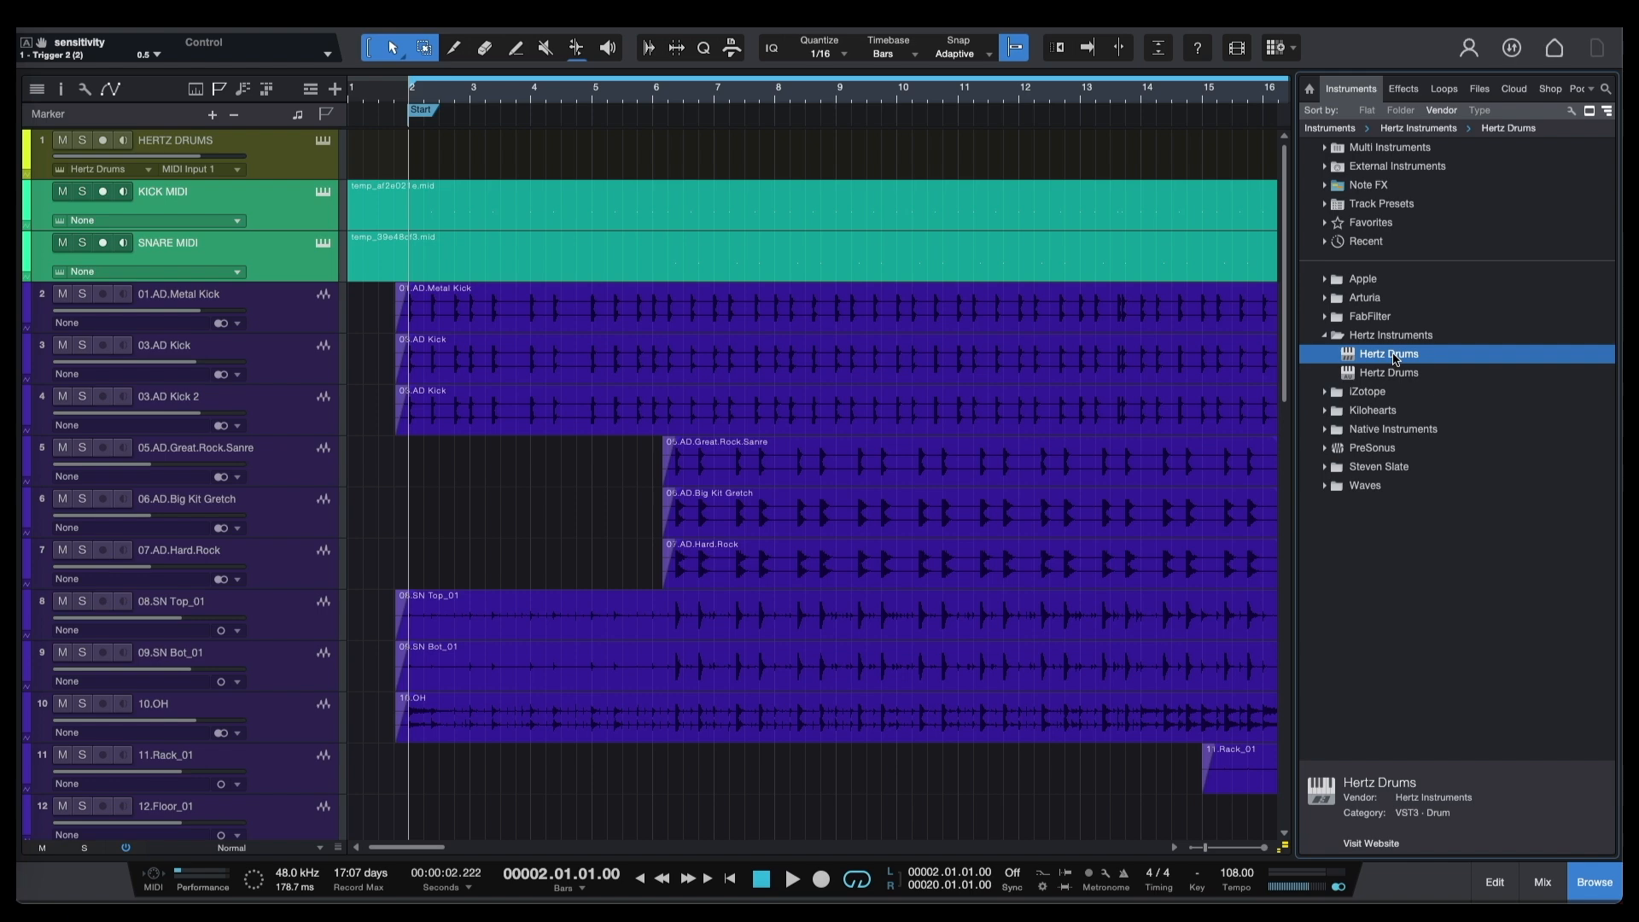
pyautogui.moveTo(1396, 359); pyautogui.dragTo(256, 260)
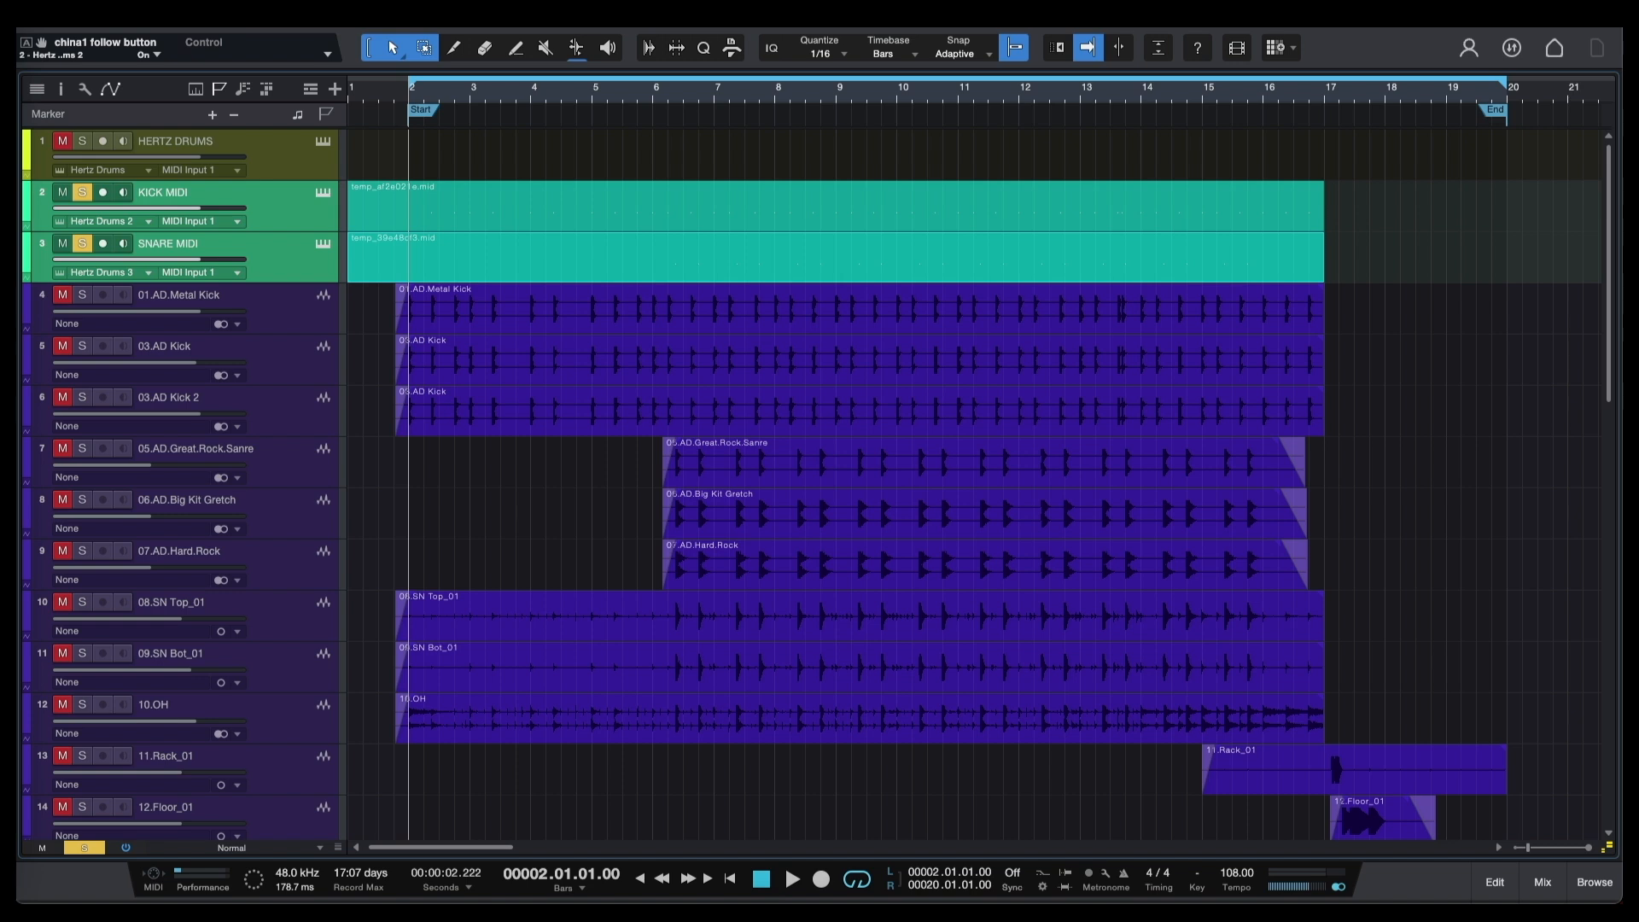
pyautogui.press('space')
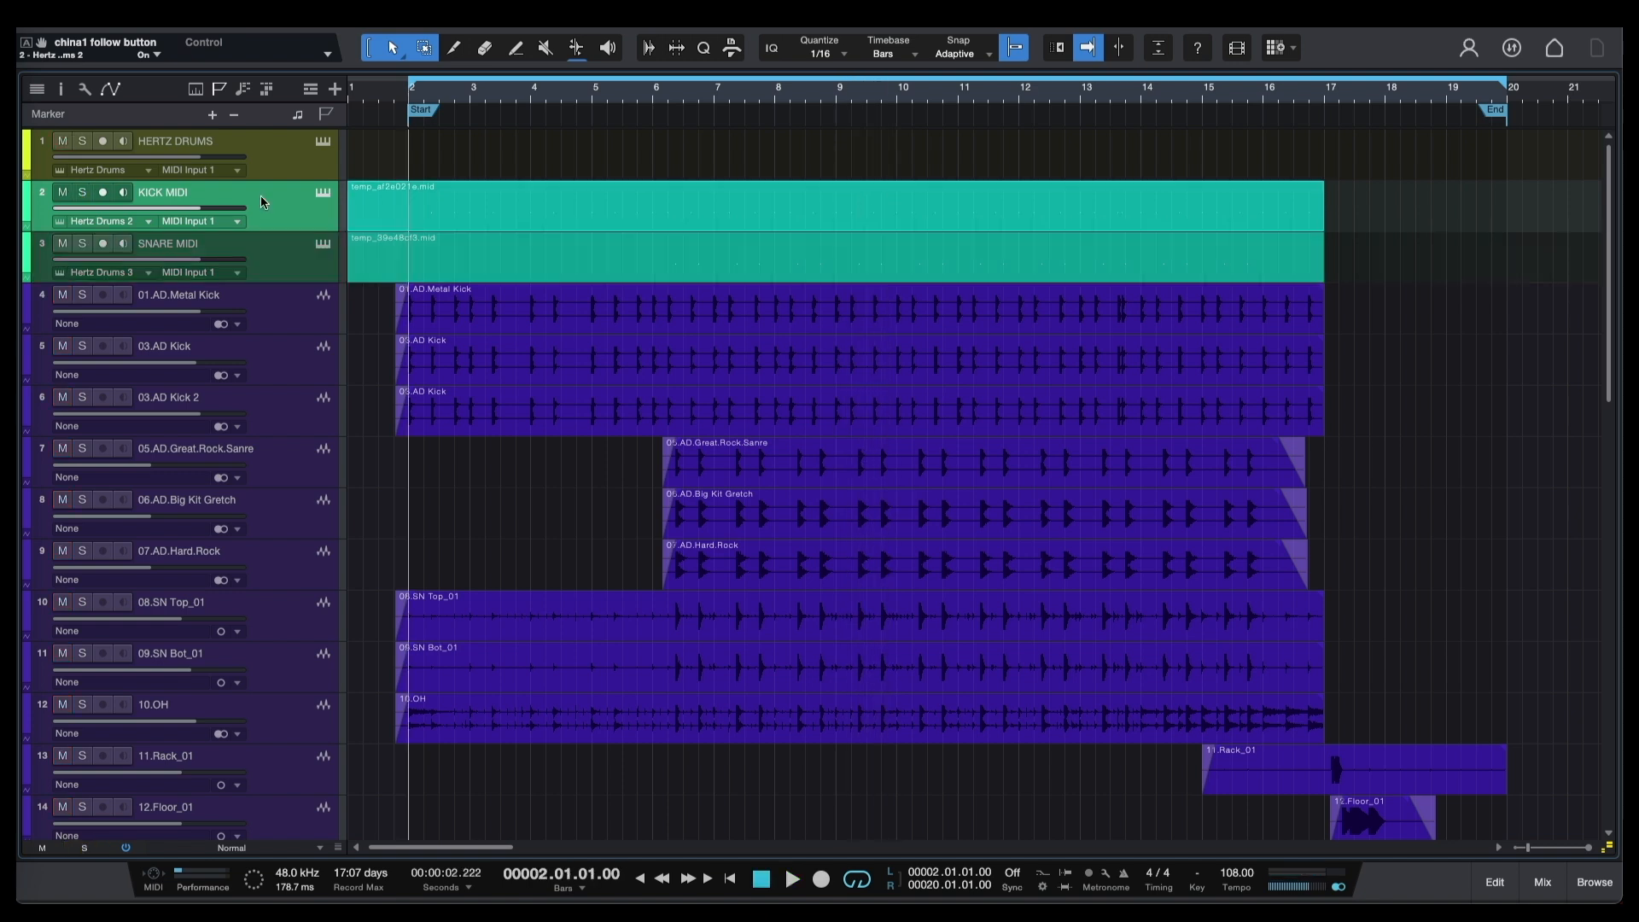
# Solo the KICK MIDI track and clear the preset in its Hertz Drums instrument.
pyautogui.click(323, 192)
pyautogui.press('s')
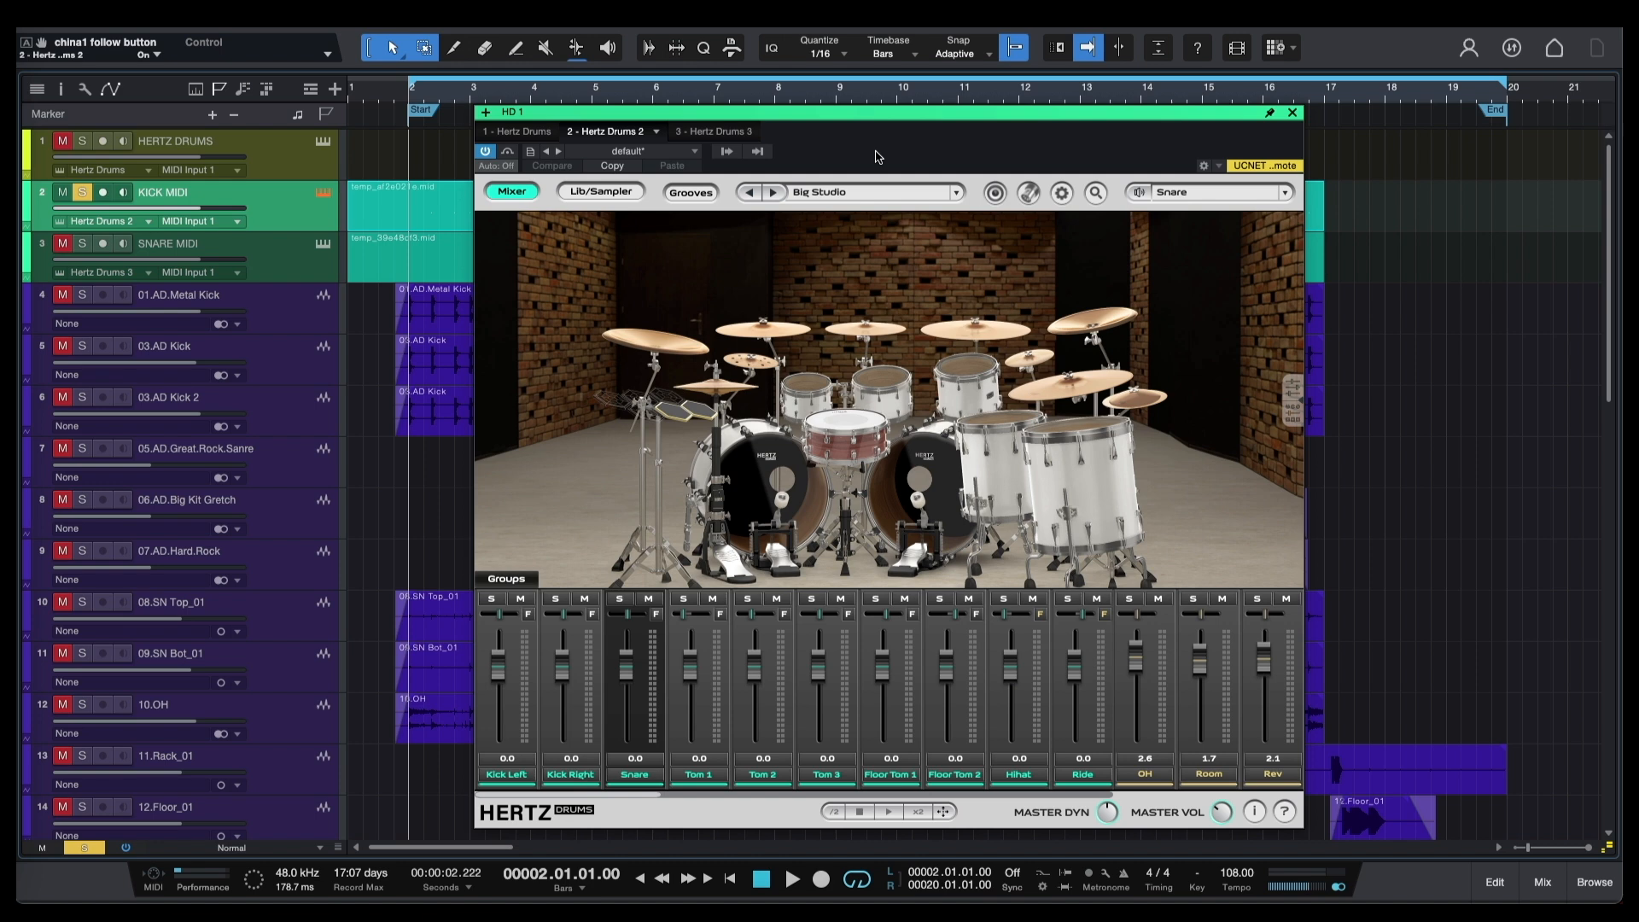
pyautogui.click(847, 194)
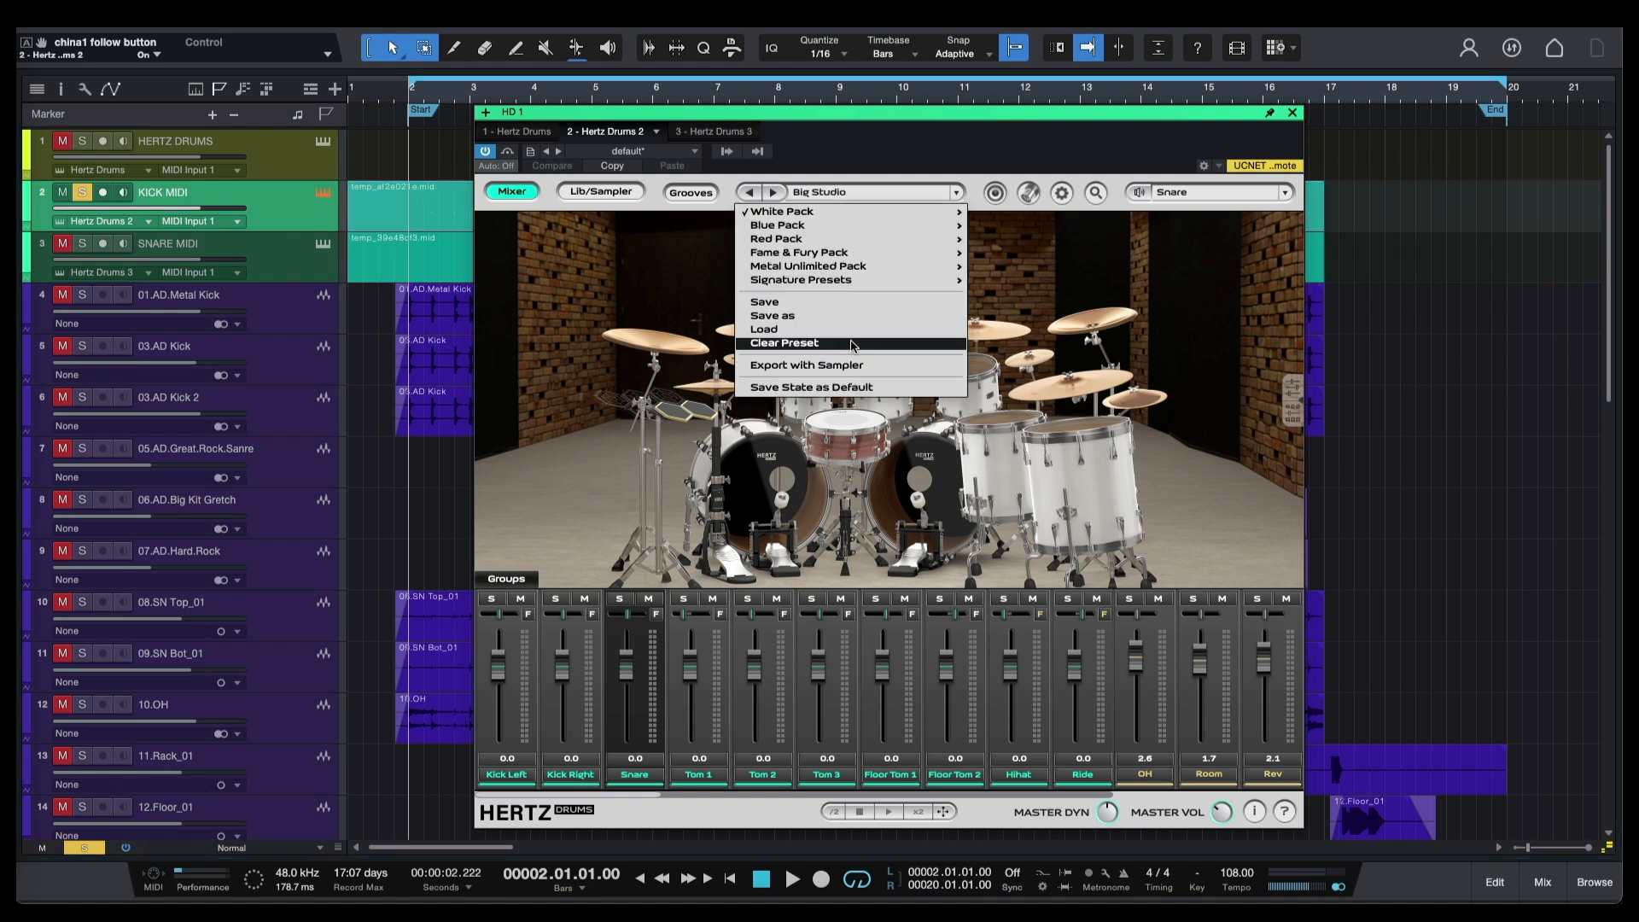
pyautogui.click(852, 344)
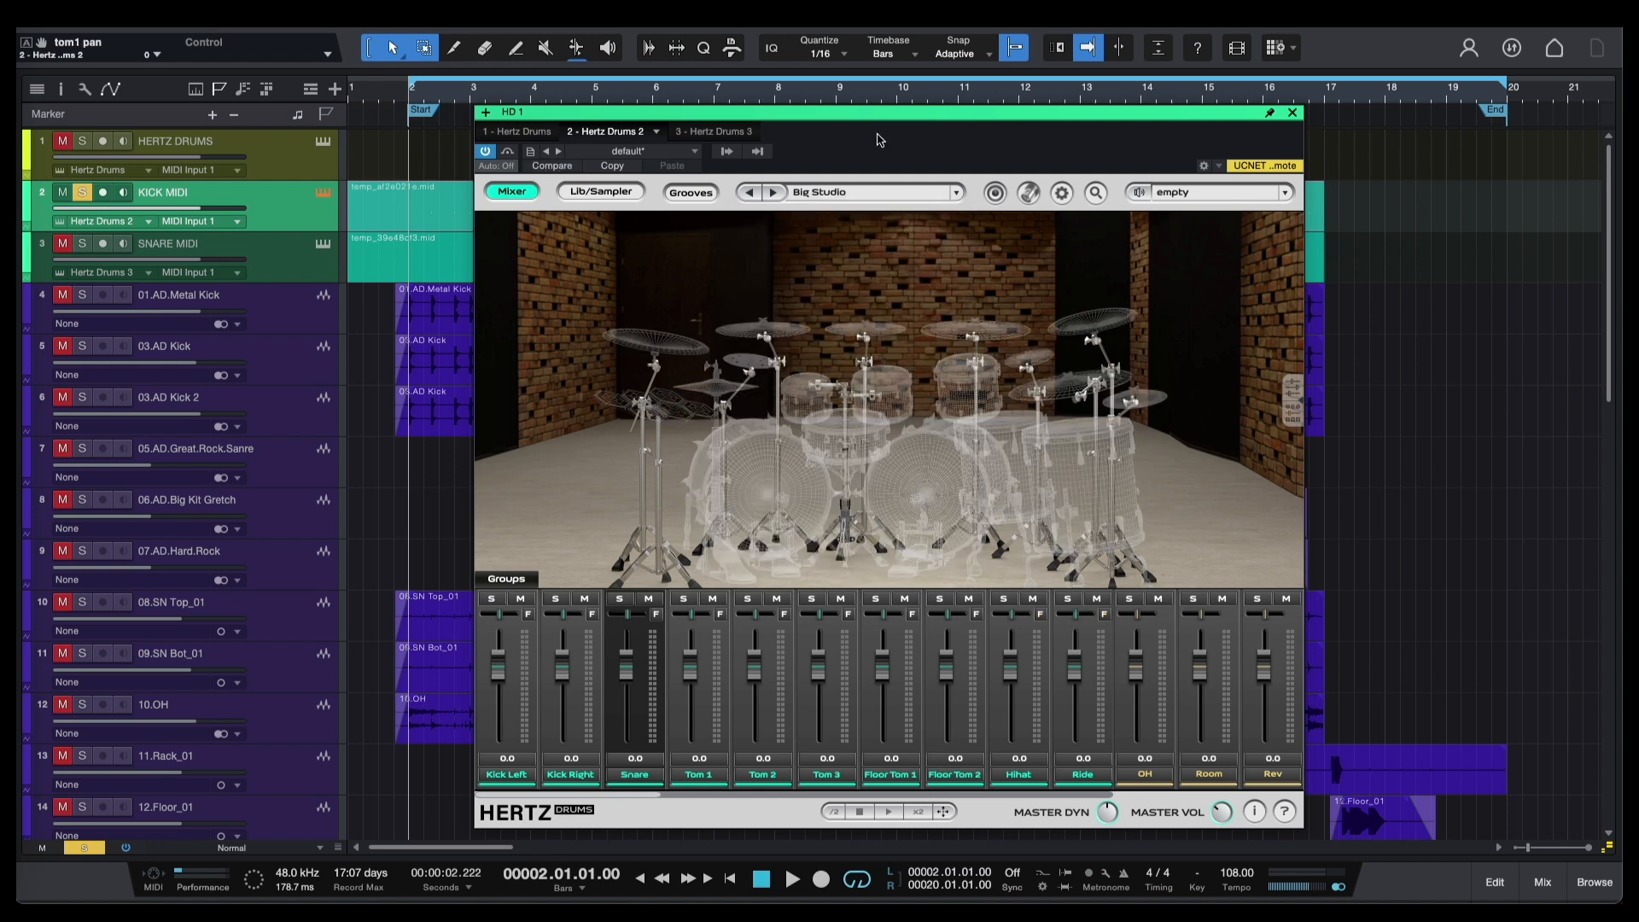
# Show the Kick group of the sample library in the KICK MIDI track's Hertz Drums instrument.
pyautogui.click(608, 195)
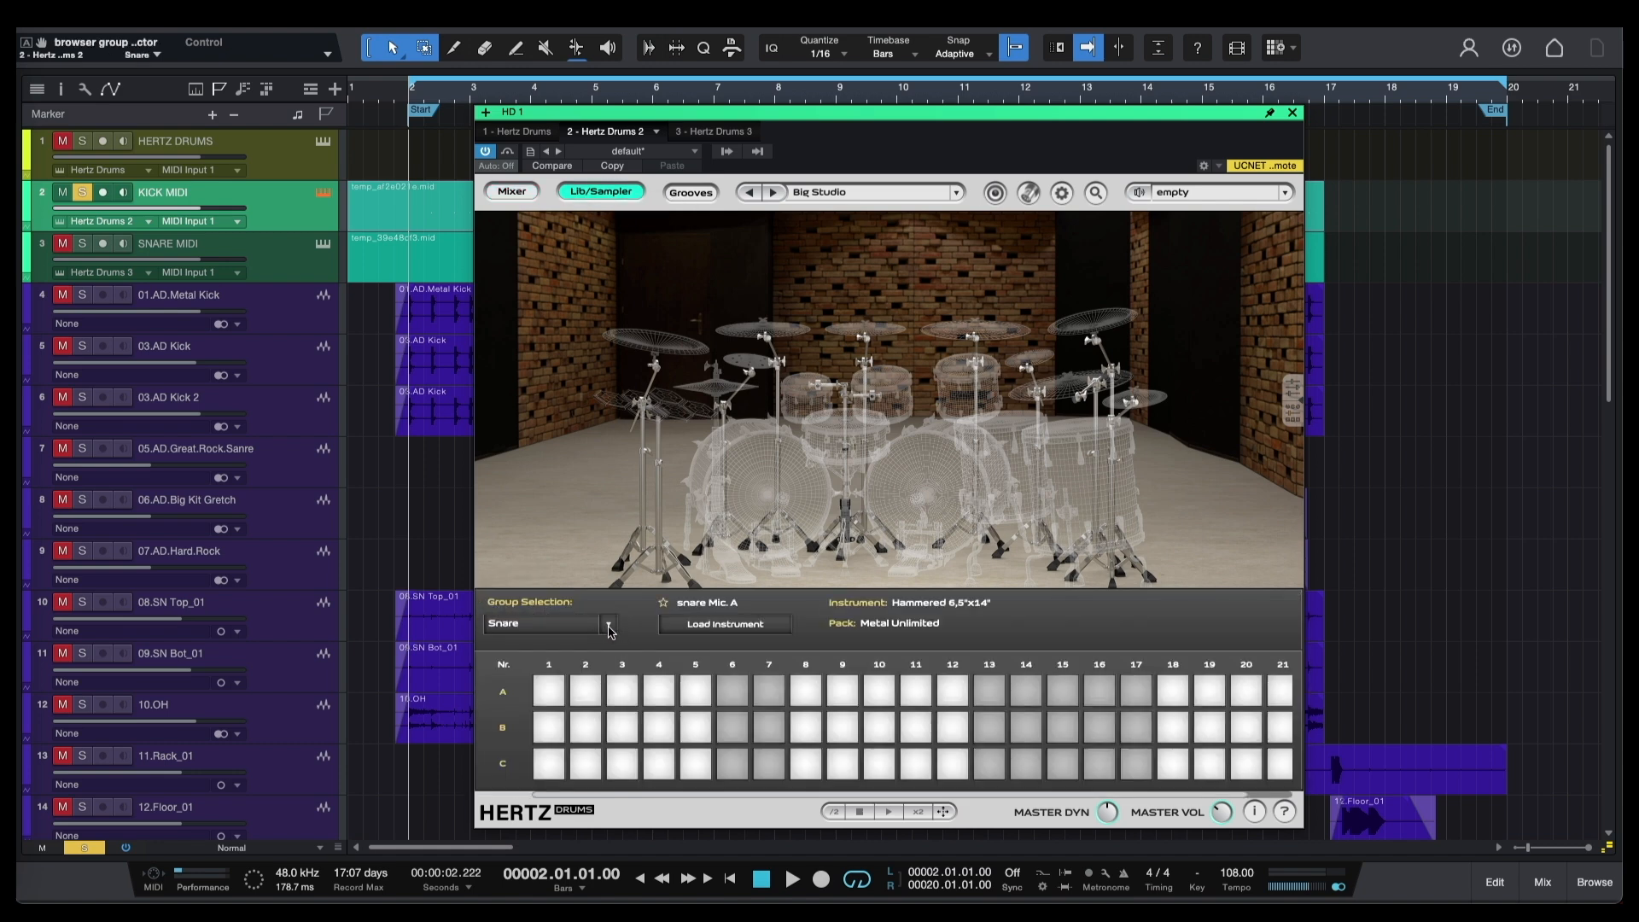
pyautogui.click(610, 630)
pyautogui.click(549, 672)
# Audition several numbered kick samples across mic variations A, B and C of the Kick group.
pyautogui.click(550, 696)
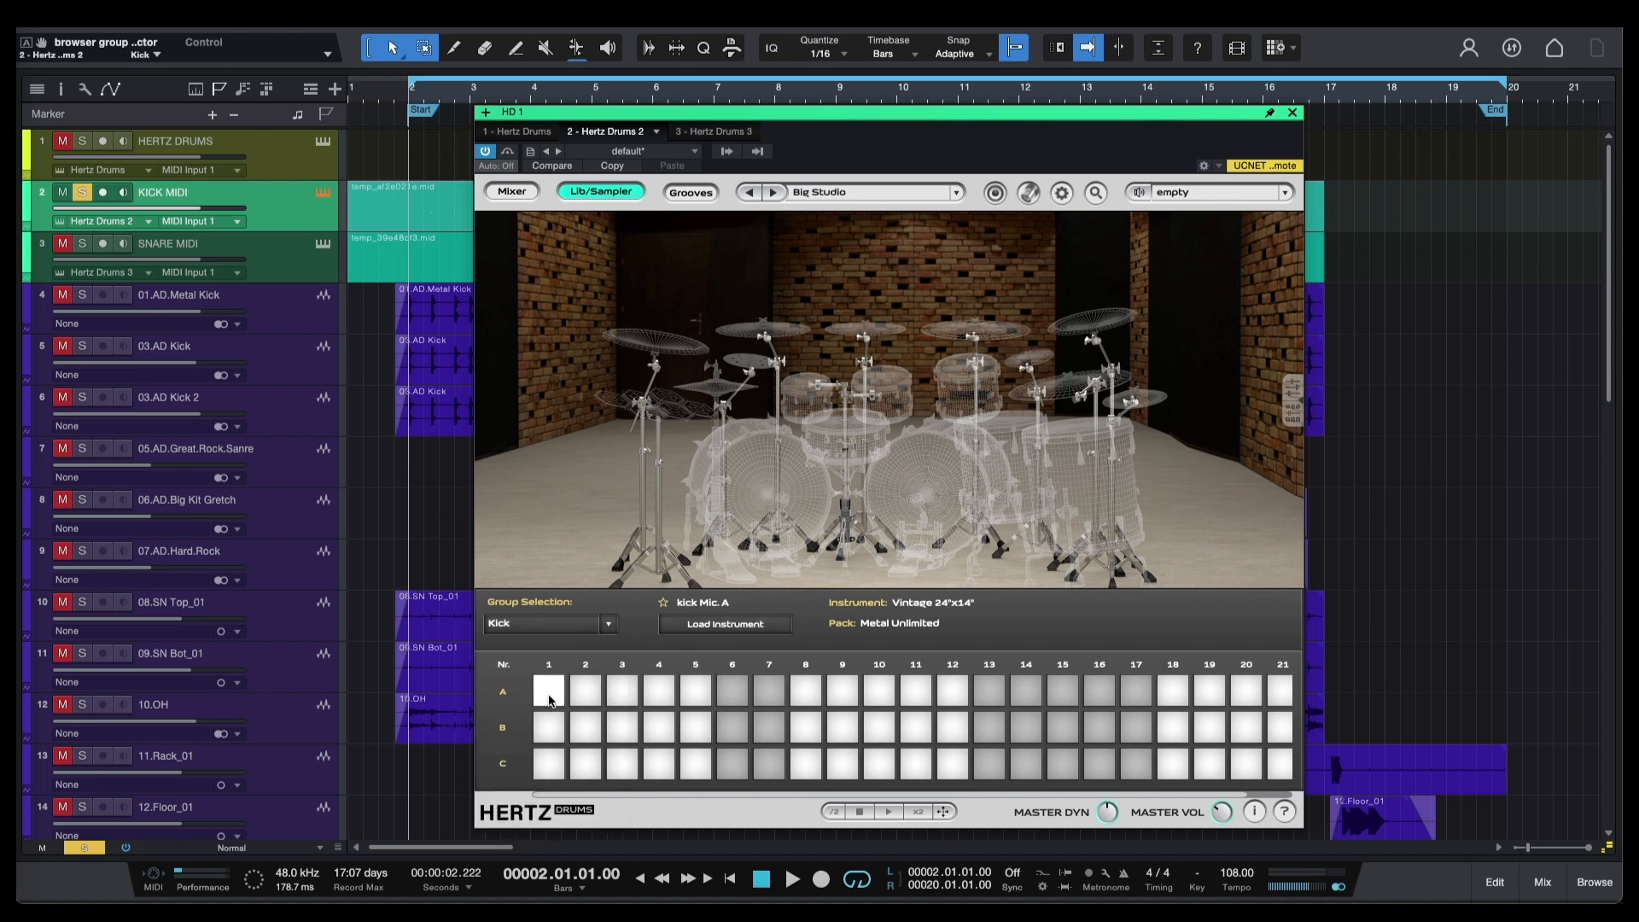
pyautogui.click(586, 696)
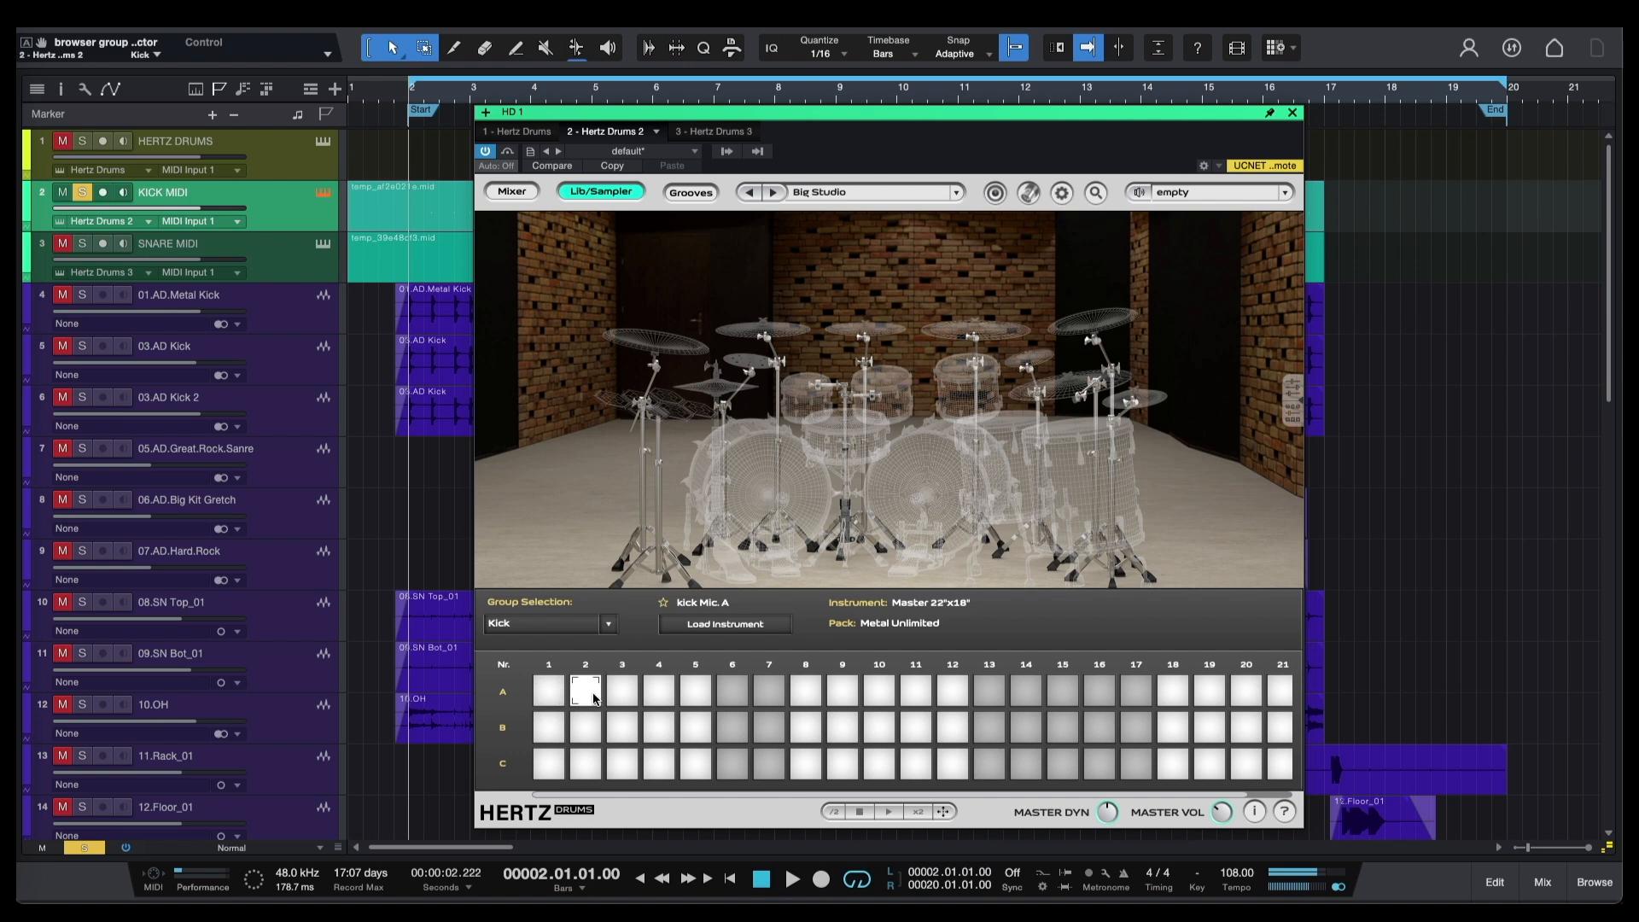
pyautogui.click(621, 697)
pyautogui.click(622, 726)
pyautogui.click(586, 727)
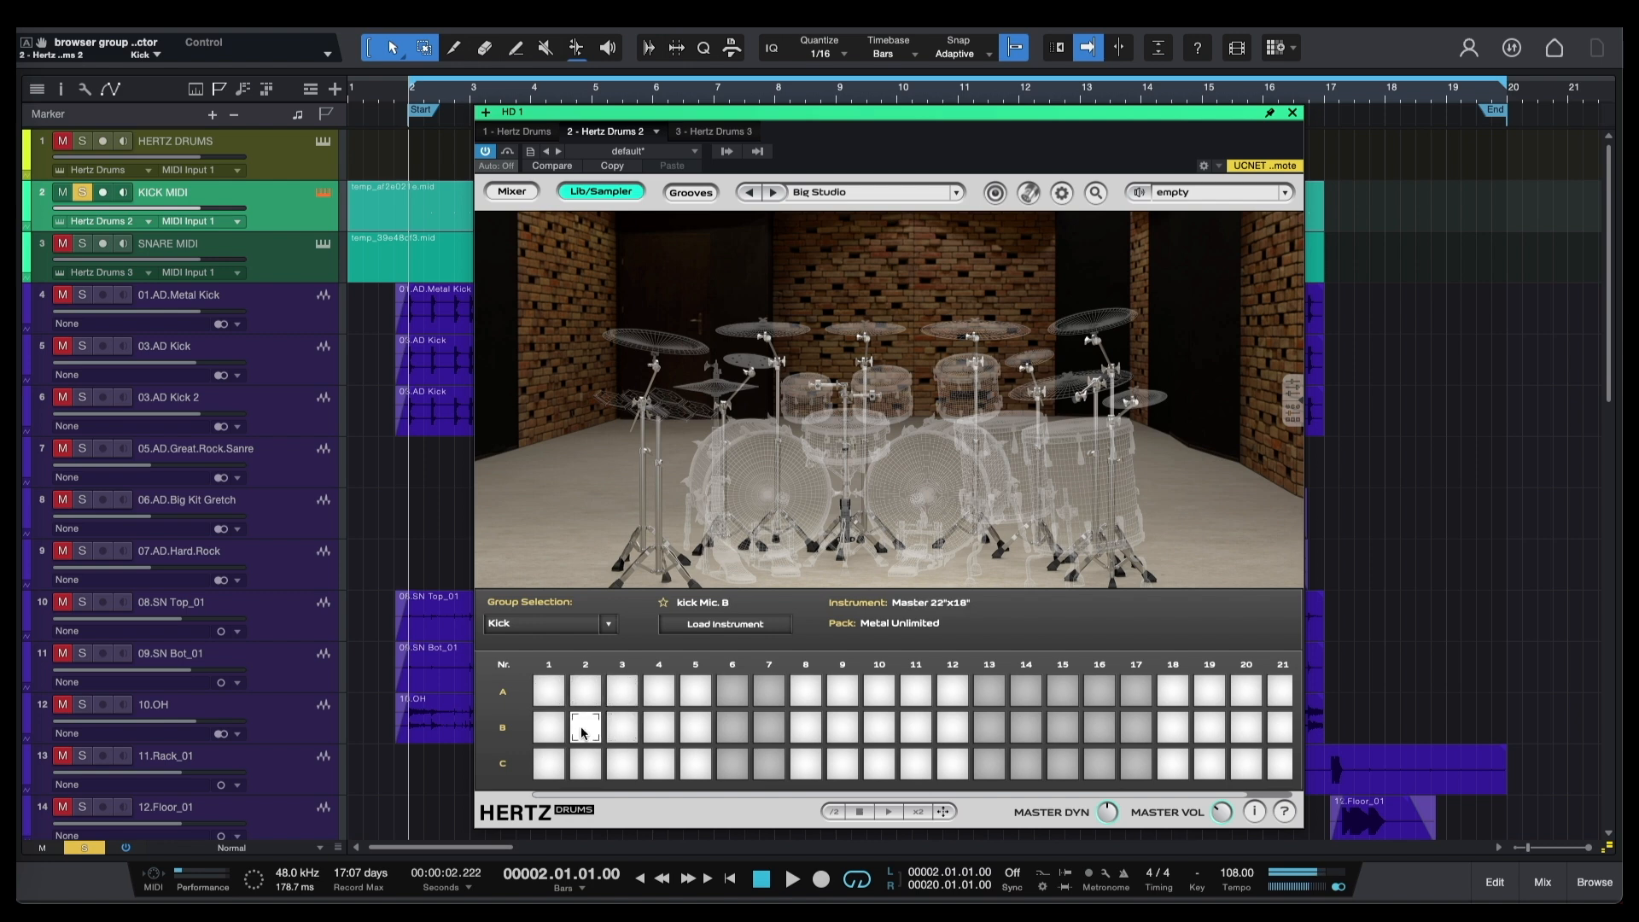
pyautogui.click(550, 733)
pyautogui.click(549, 765)
pyautogui.click(586, 765)
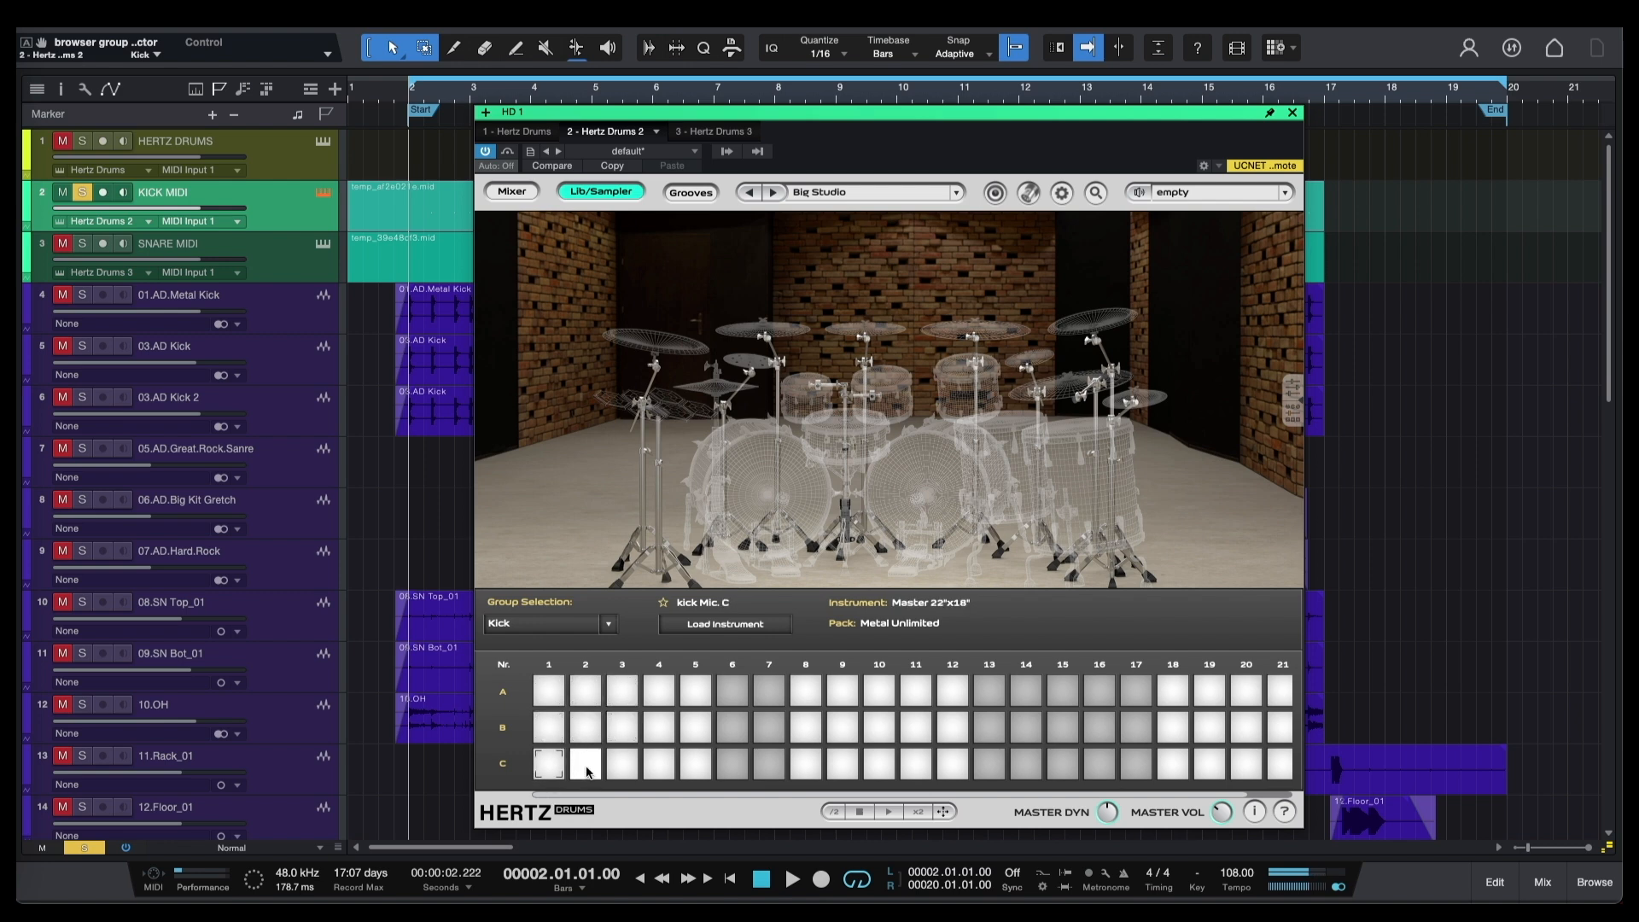
pyautogui.click(622, 771)
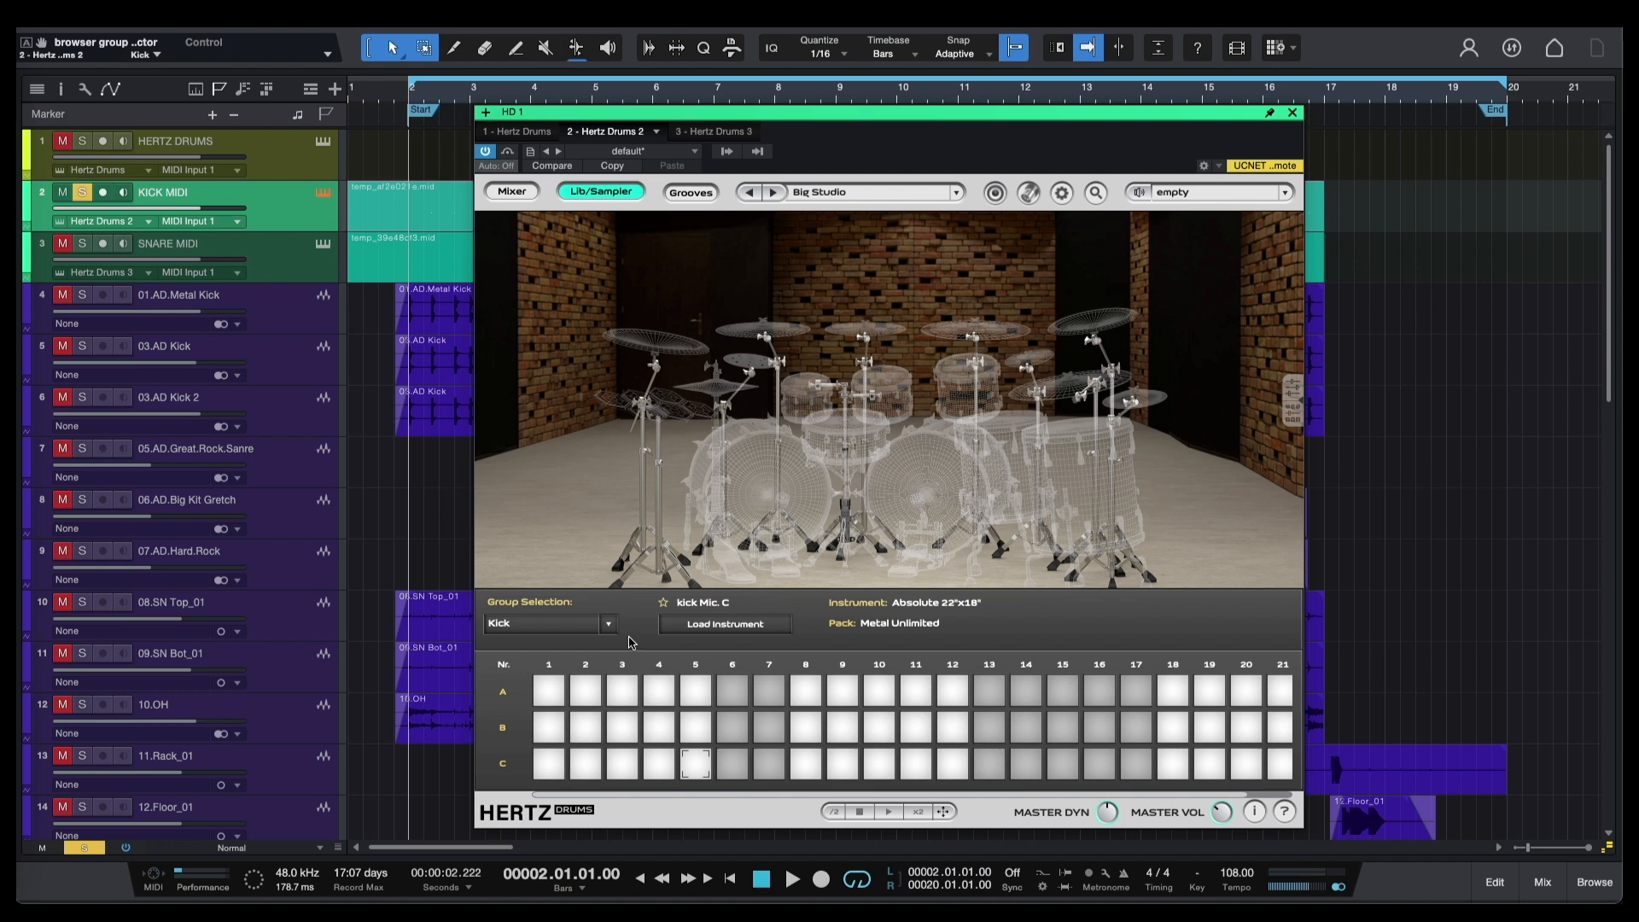
# Load kick sample 1 of mic A, the Vintage 24"x14" from Metal Unlimited, and play the soloed KICK MIDI track.
pyautogui.click(549, 726)
pyautogui.click(548, 696)
pyautogui.click(549, 688)
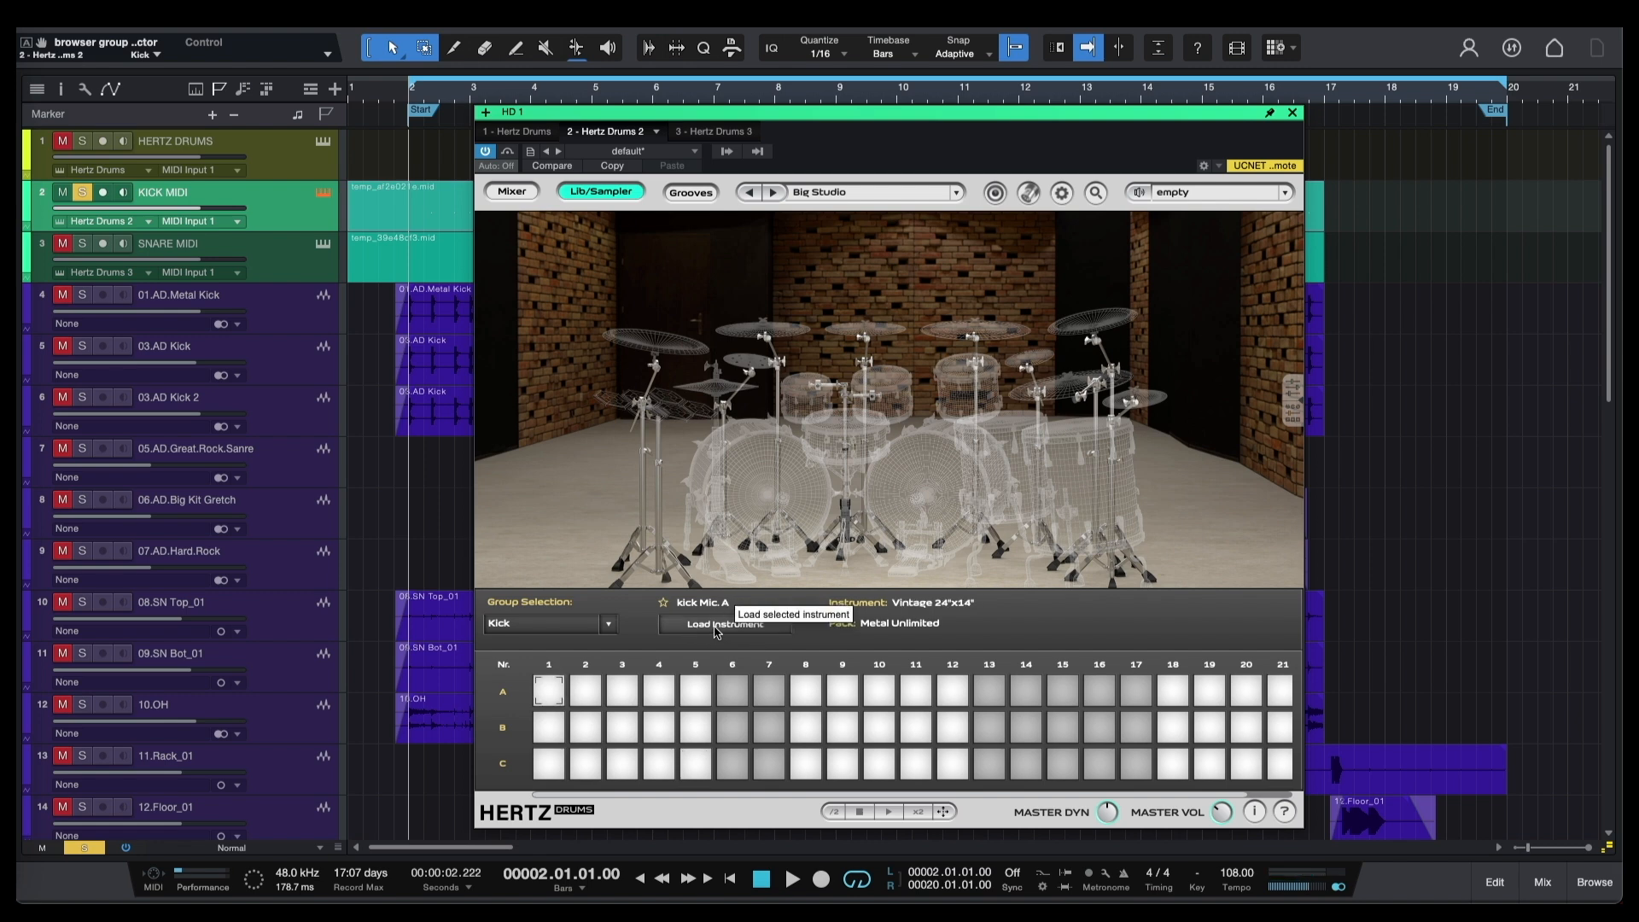
pyautogui.click(716, 626)
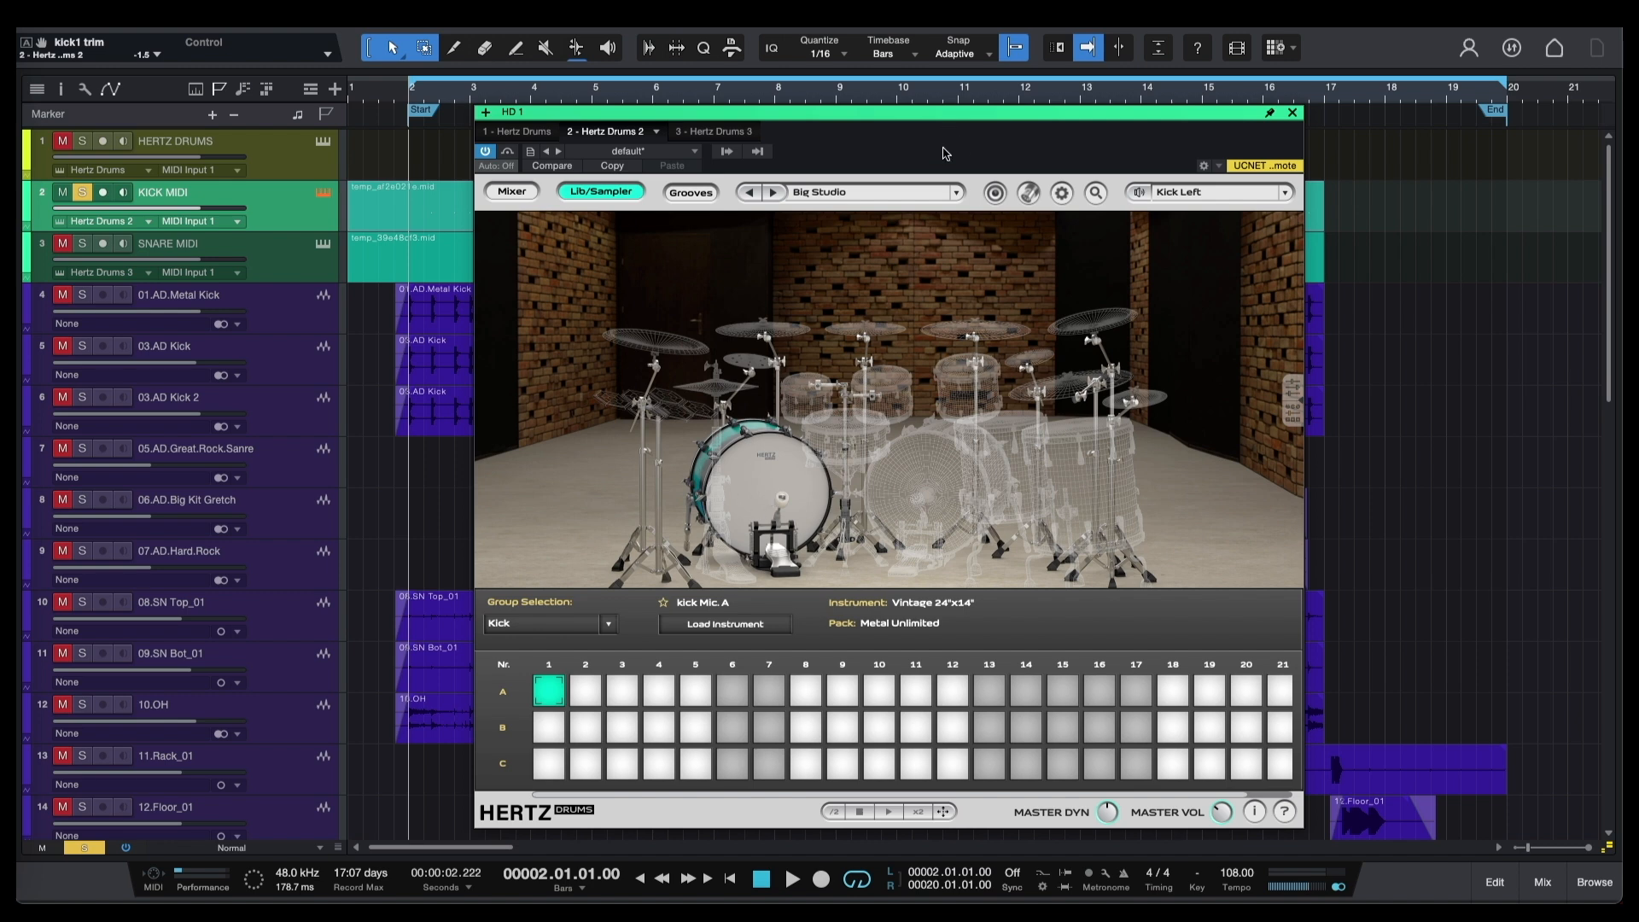
pyautogui.press('space')
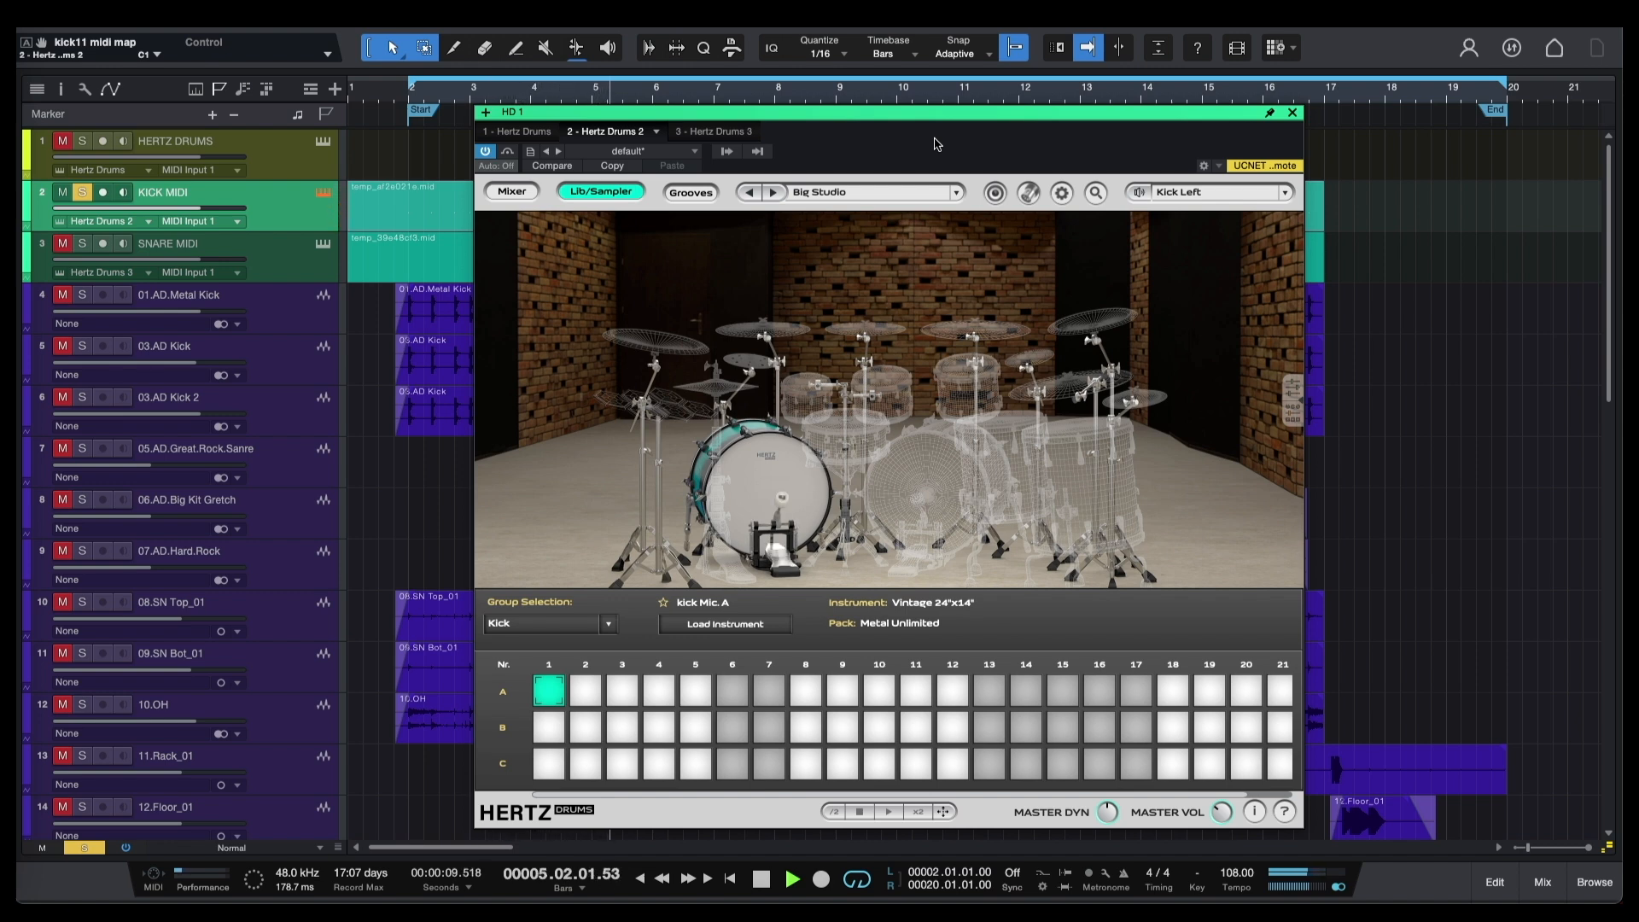
pyautogui.press('space')
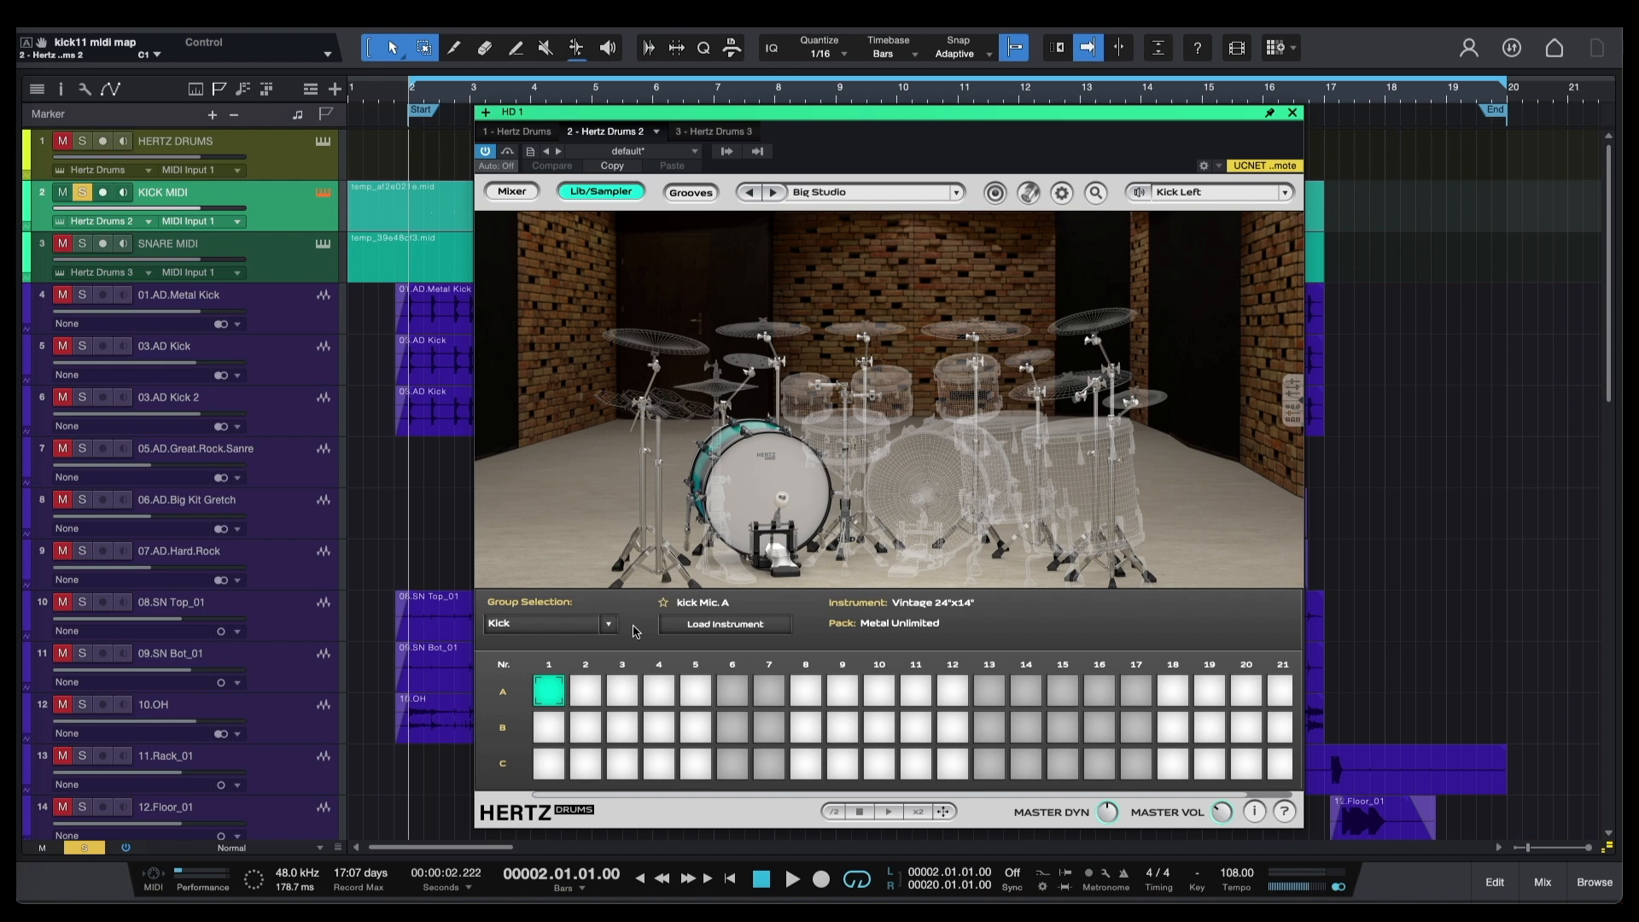
# Load a custom kick sample into the Sampler group's Direct slot of Articulation 1 and play the KICK MIDI track.
pyautogui.click(579, 626)
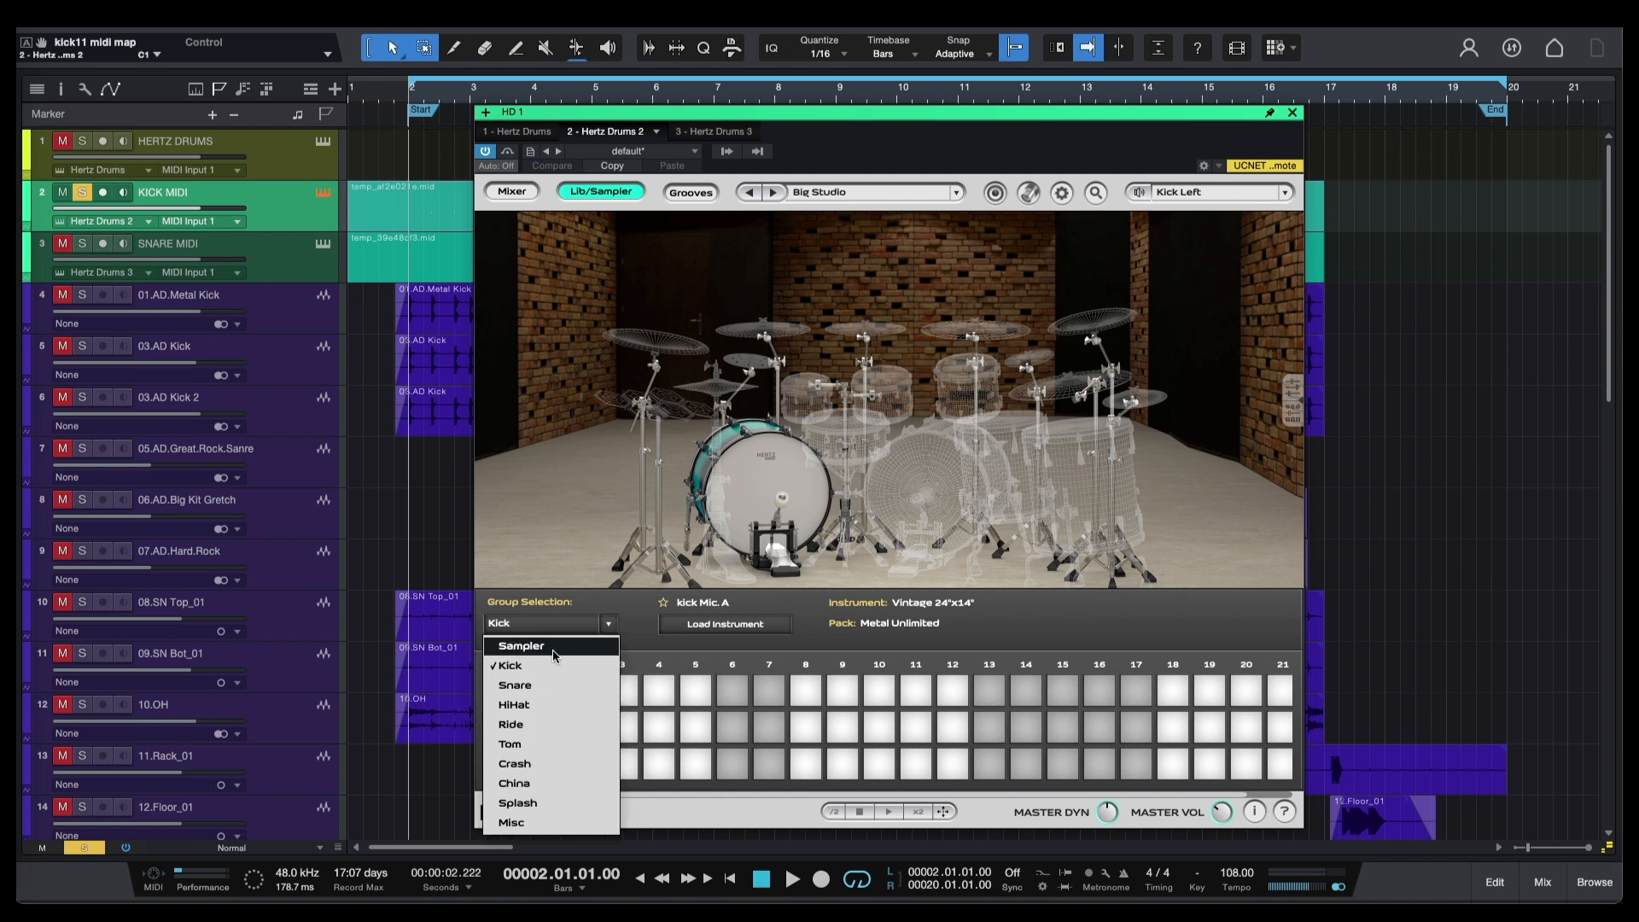
pyautogui.click(556, 649)
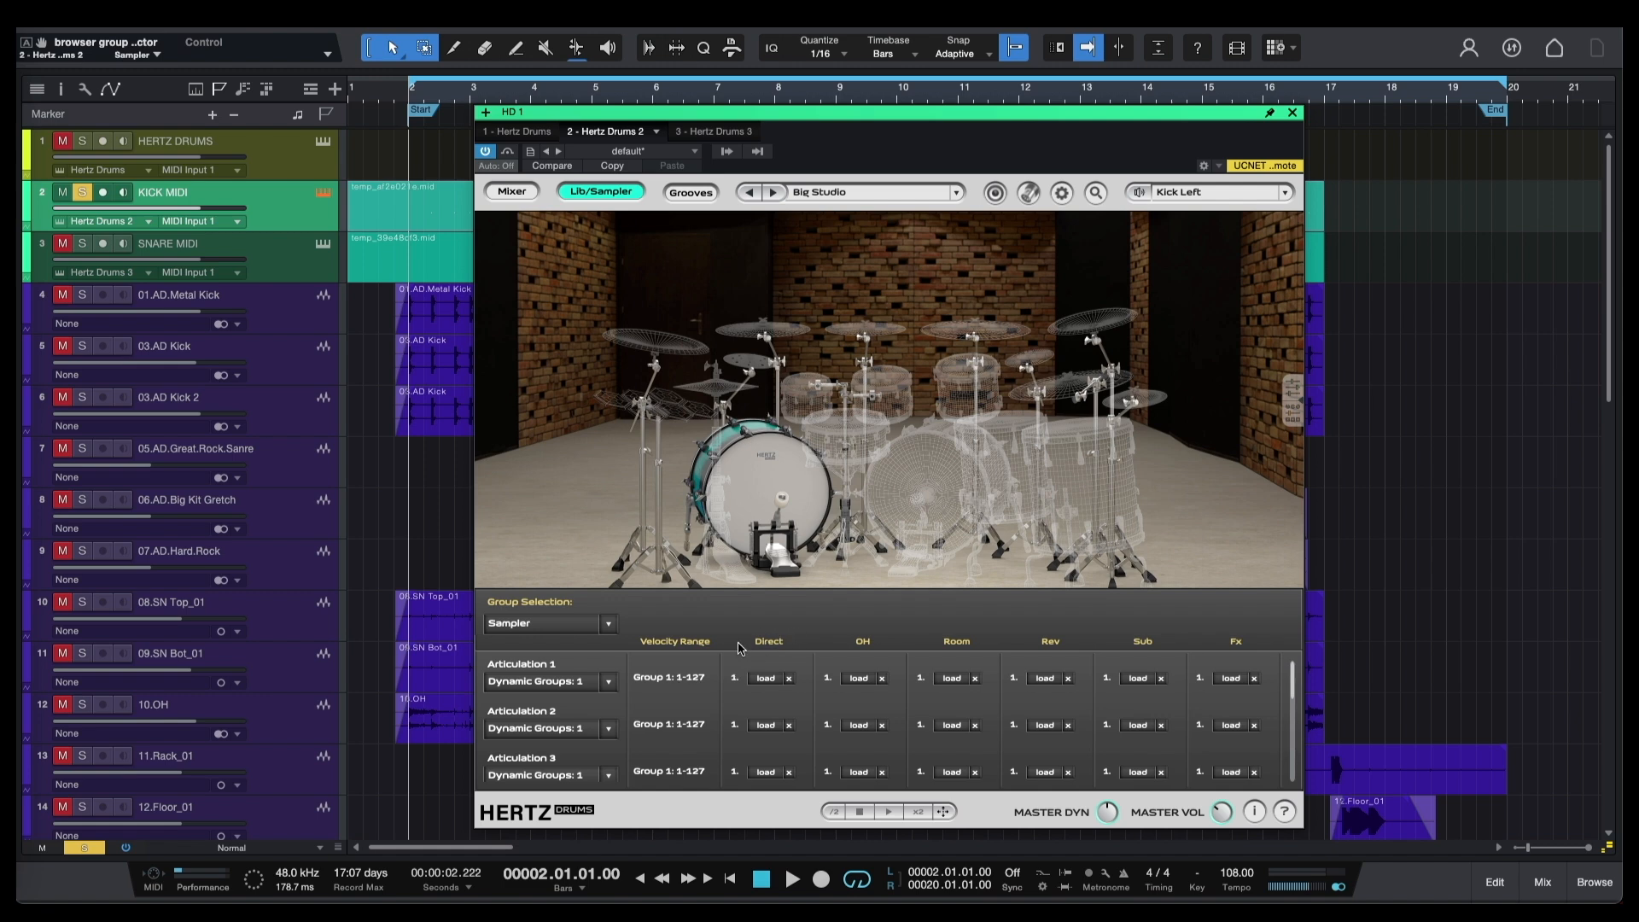
pyautogui.click(767, 680)
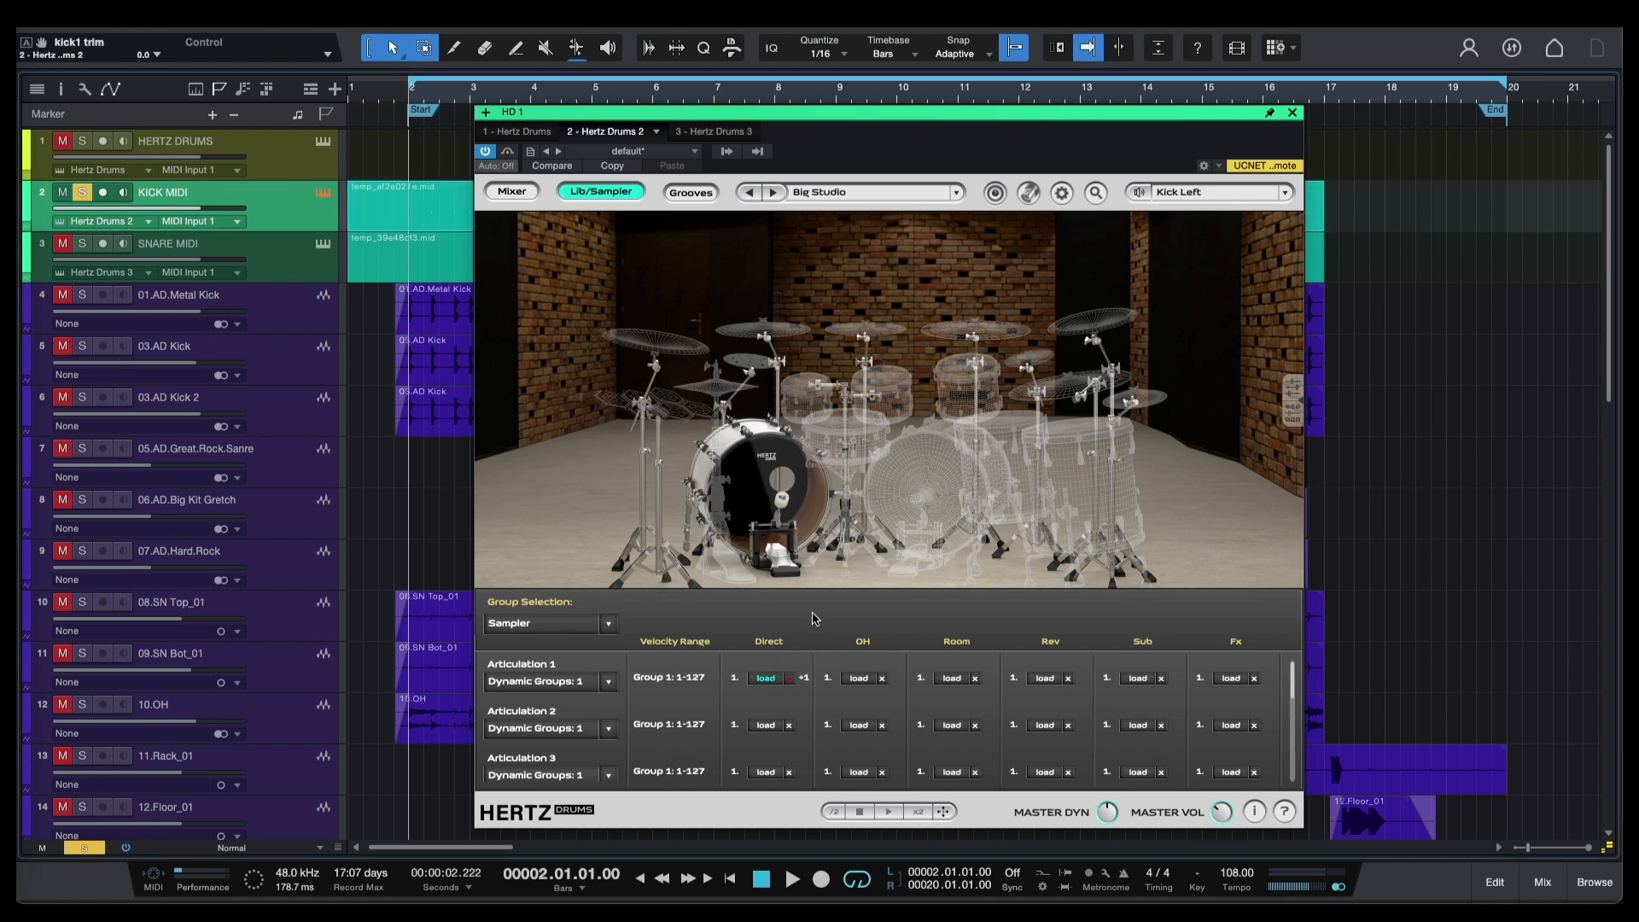
pyautogui.press('space')
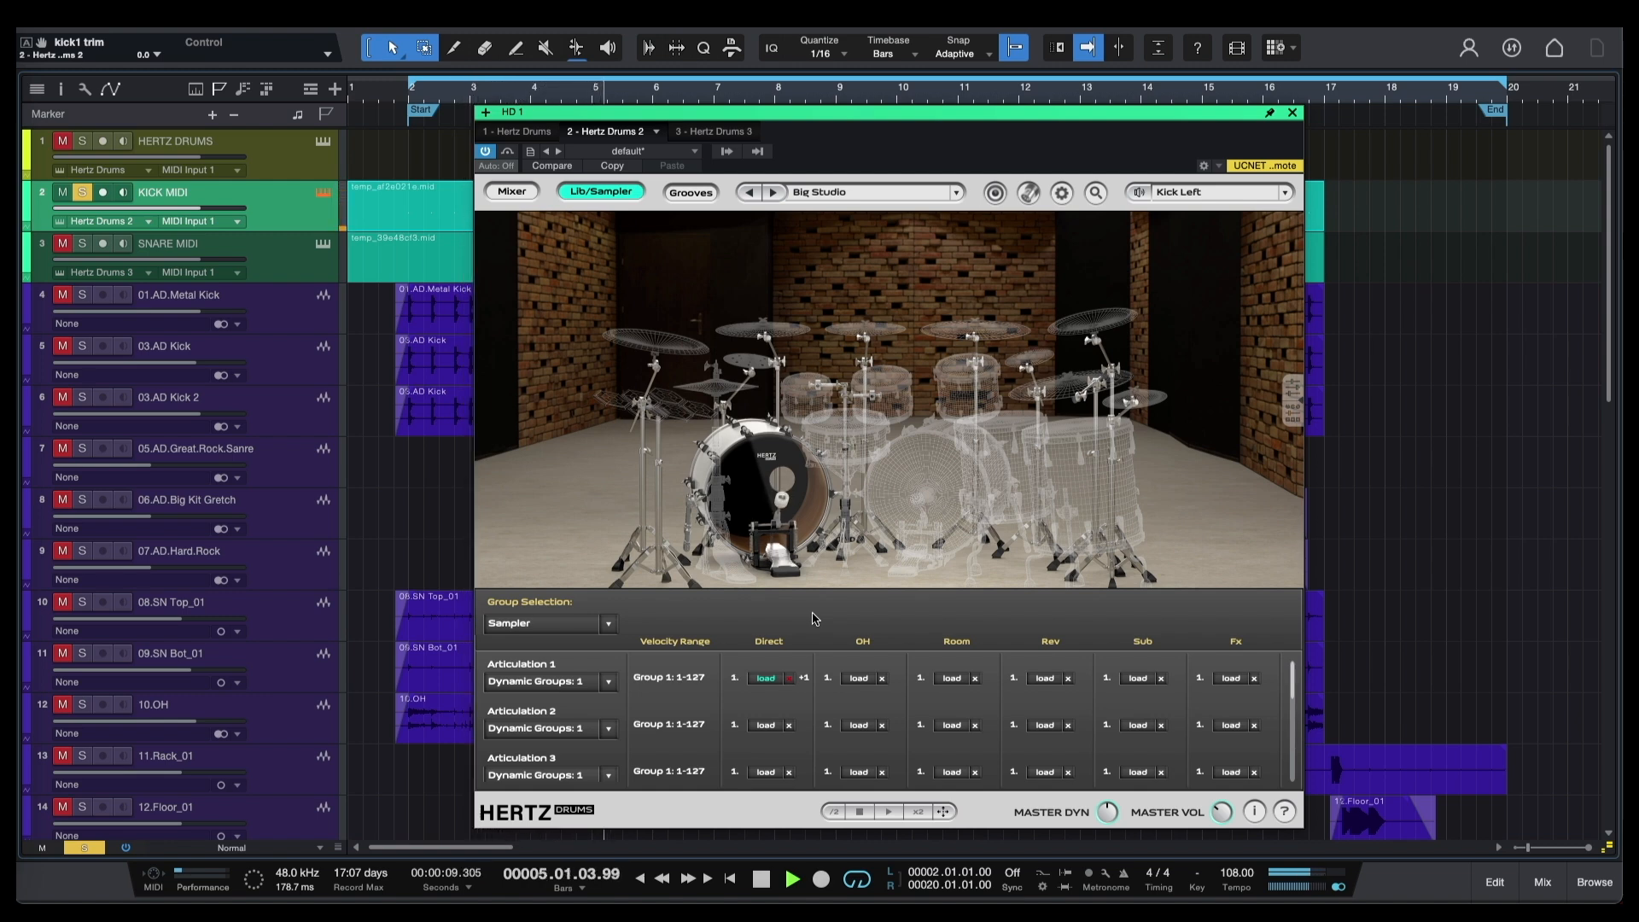
pyautogui.press('space')
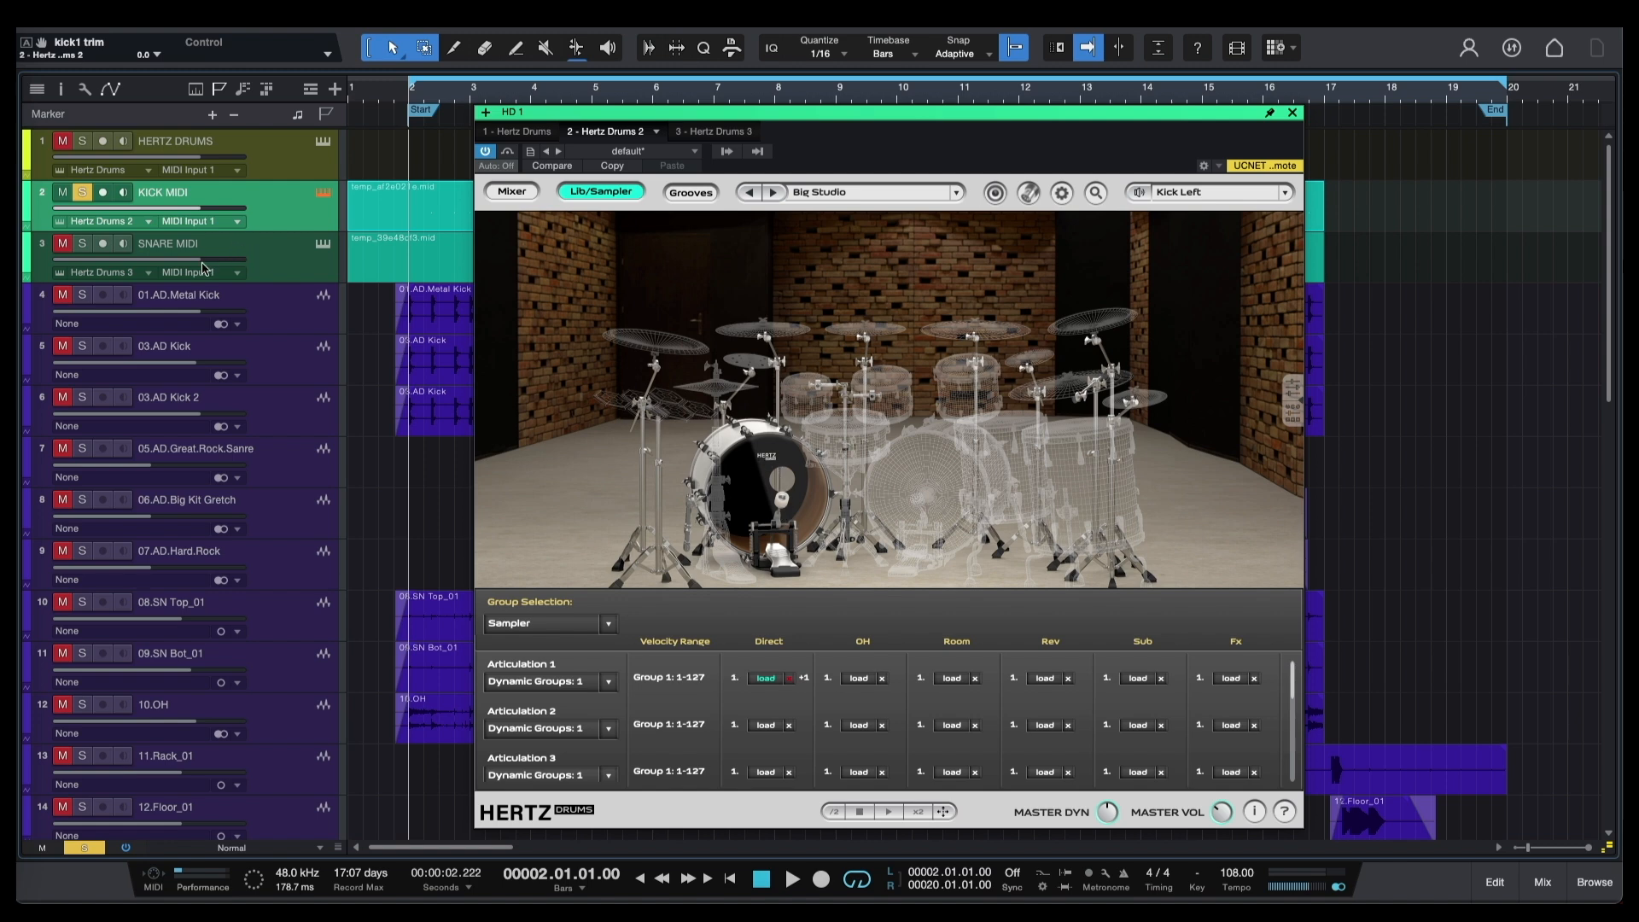
# Solo the SNARE MIDI track and clear the preset in its Hertz Drums instrument.
pyautogui.click(233, 254)
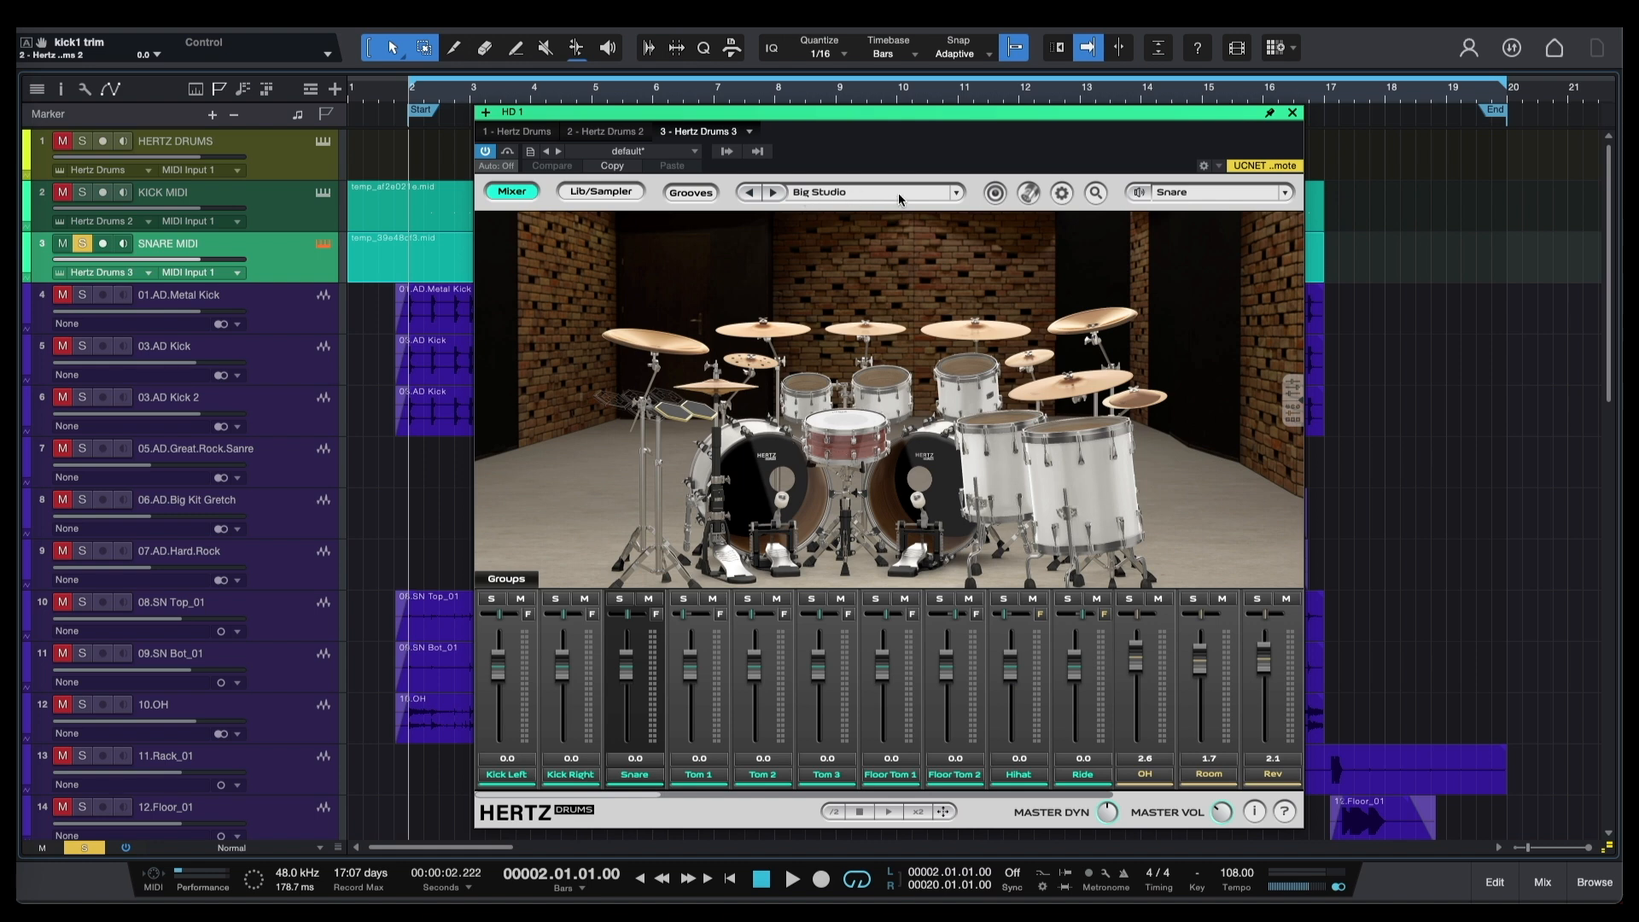
pyautogui.click(862, 195)
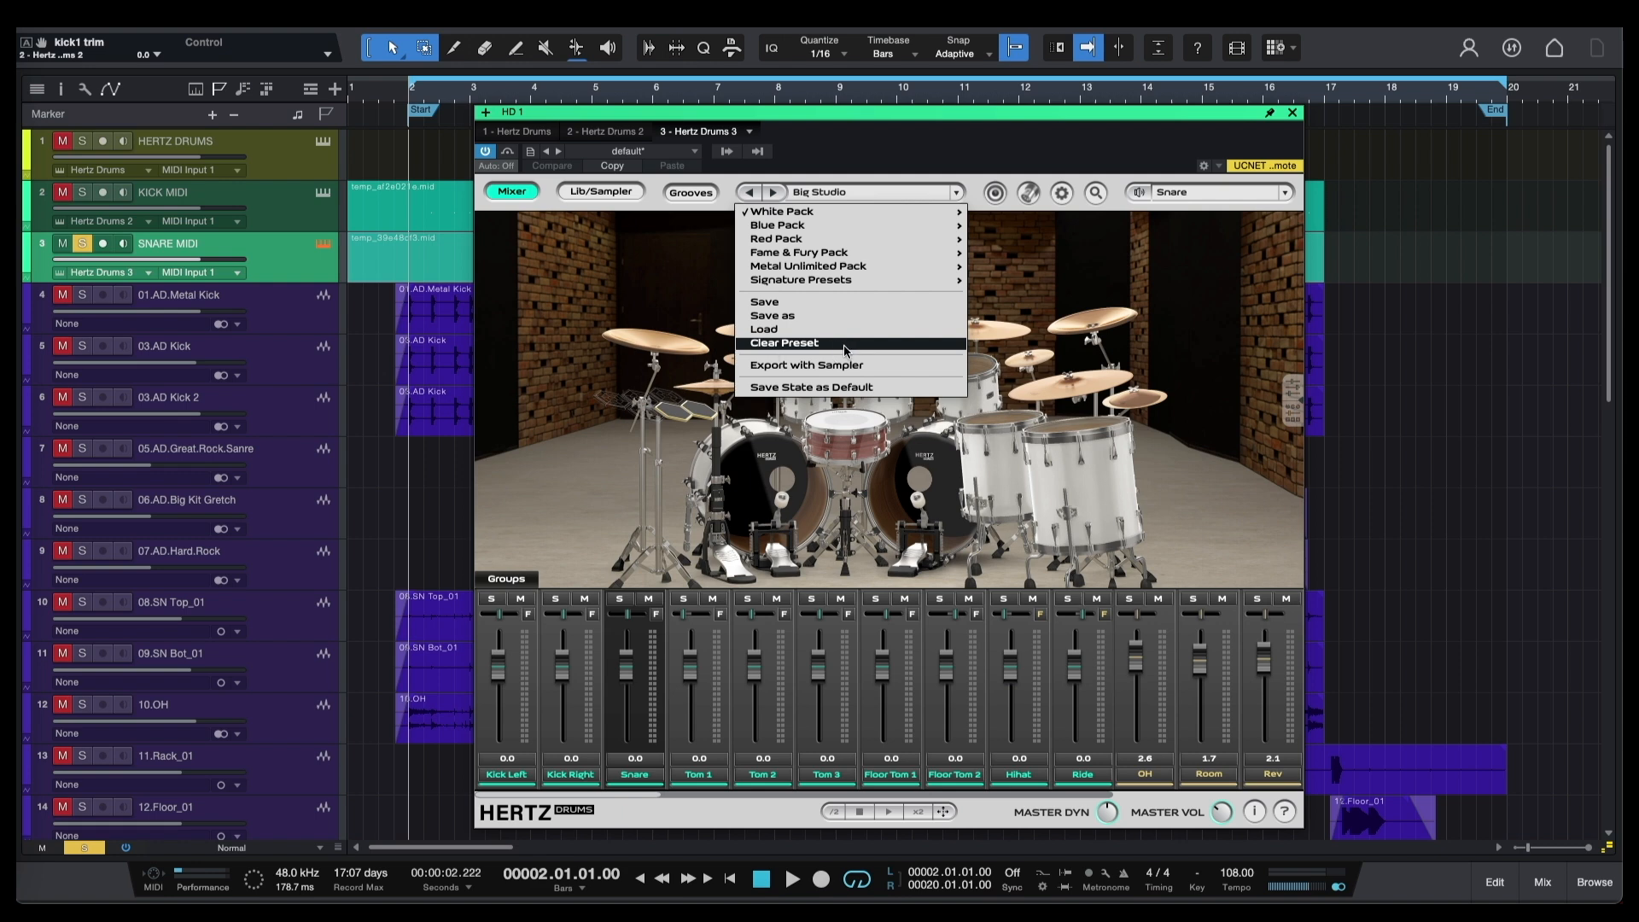
pyautogui.click(845, 345)
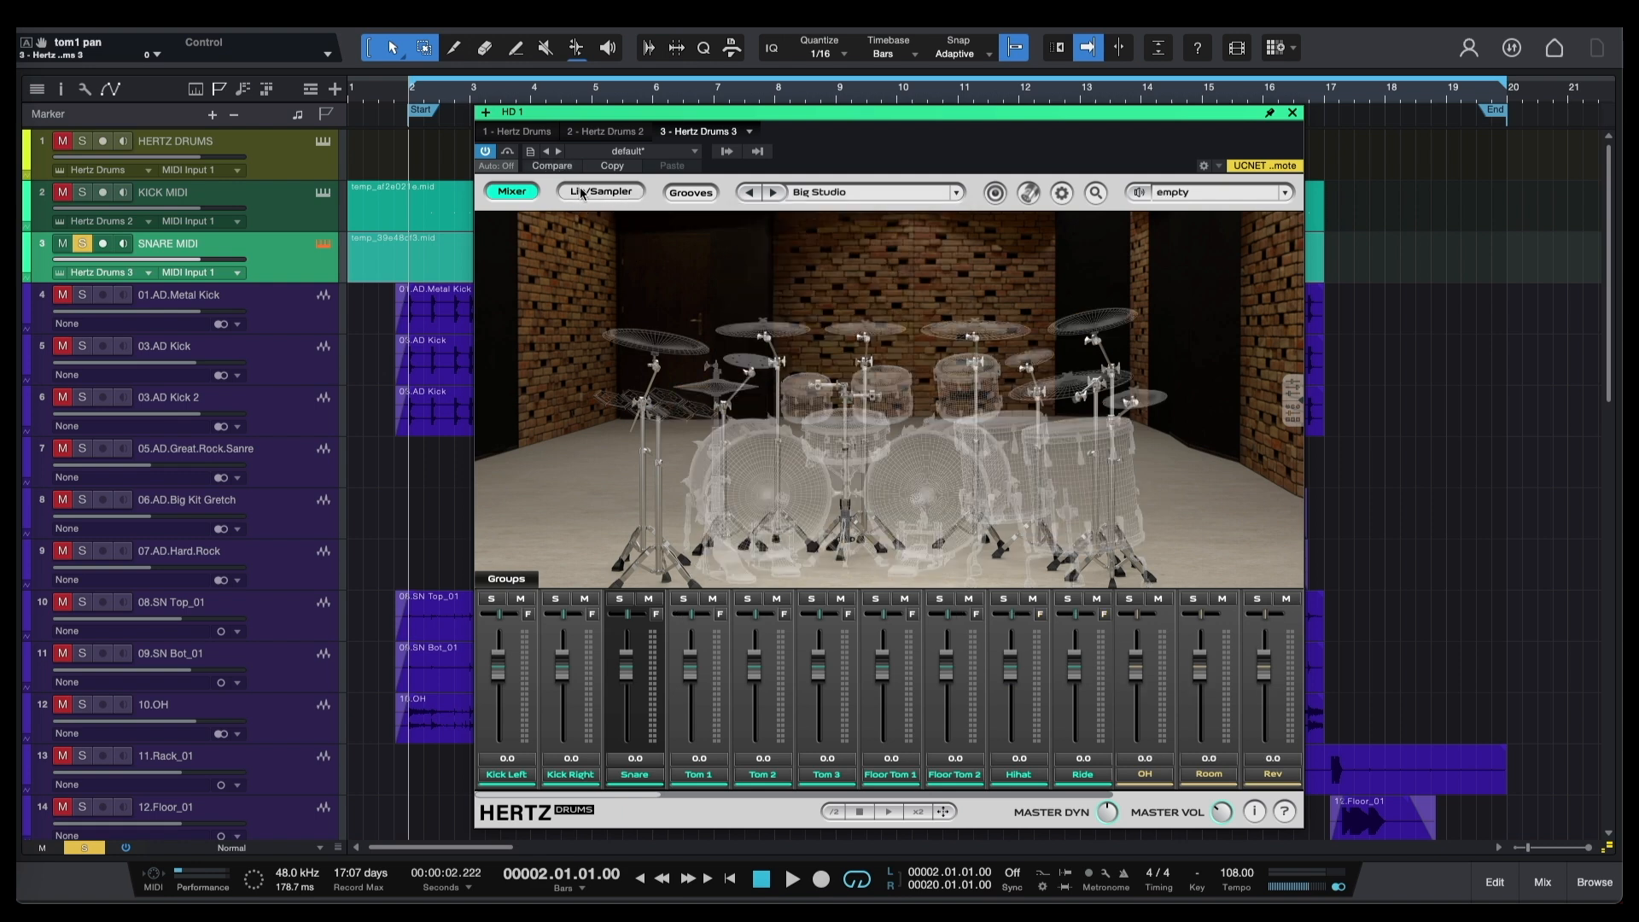
# Show the Snare group of the sample library in the SNARE MIDI track's Hertz Drums instrument.
pyautogui.click(611, 193)
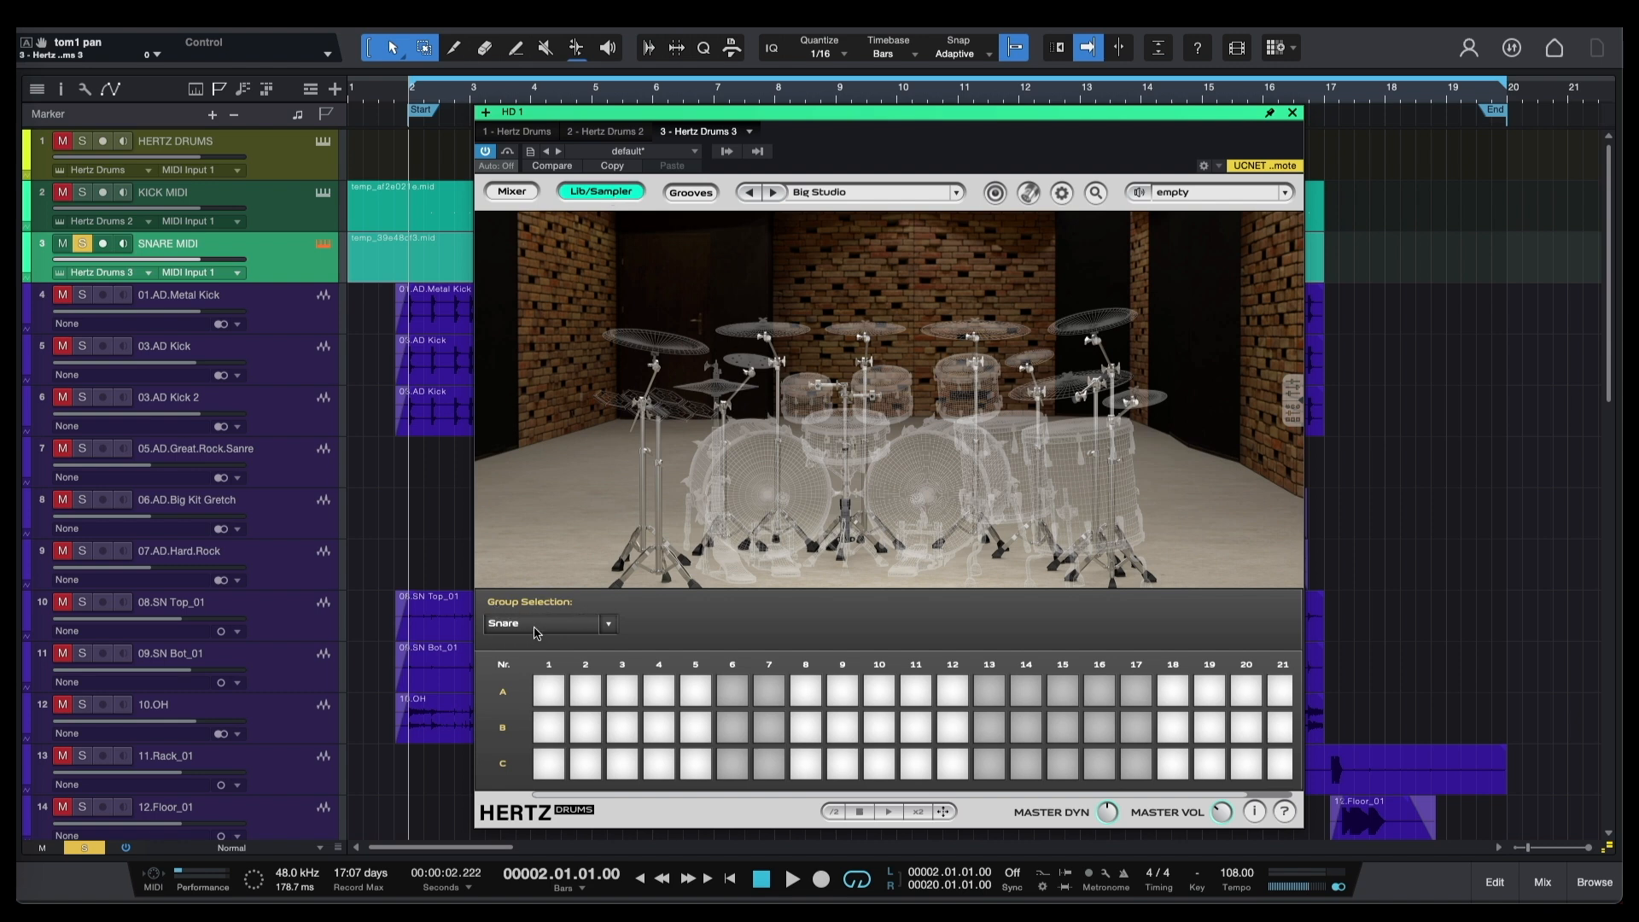
pyautogui.click(537, 630)
pyautogui.click(541, 662)
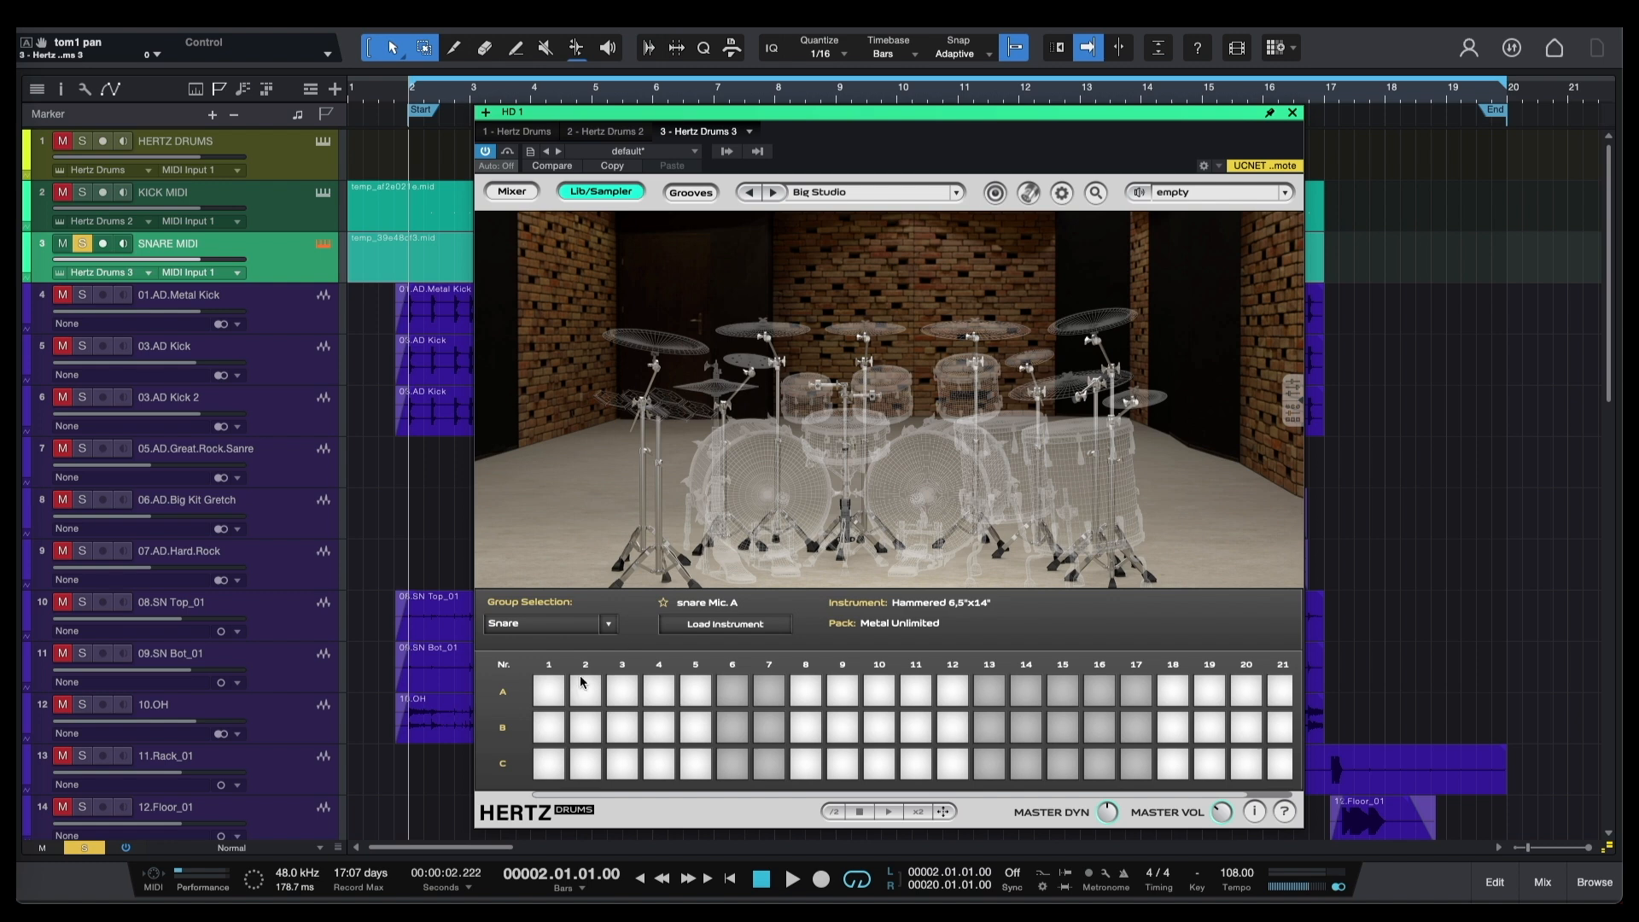
# Audition snare samples 1 to 5 across mic variations A, B and C of the Snare group.
pyautogui.click(551, 690)
pyautogui.click(600, 699)
pyautogui.click(624, 696)
pyautogui.click(662, 696)
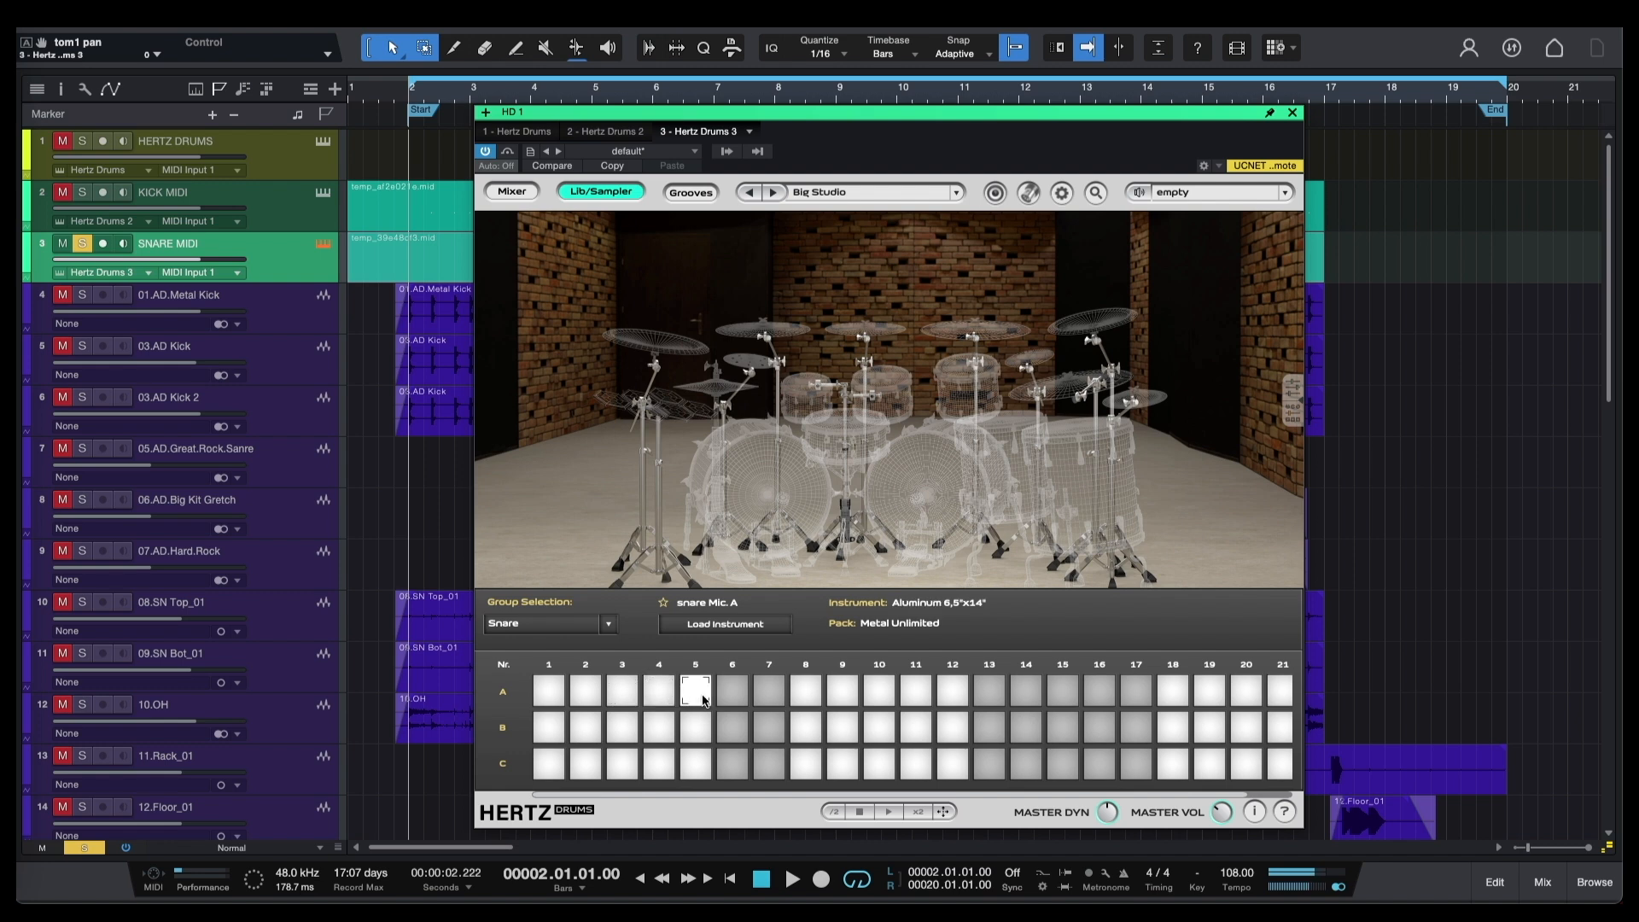
pyautogui.click(696, 729)
pyautogui.click(623, 728)
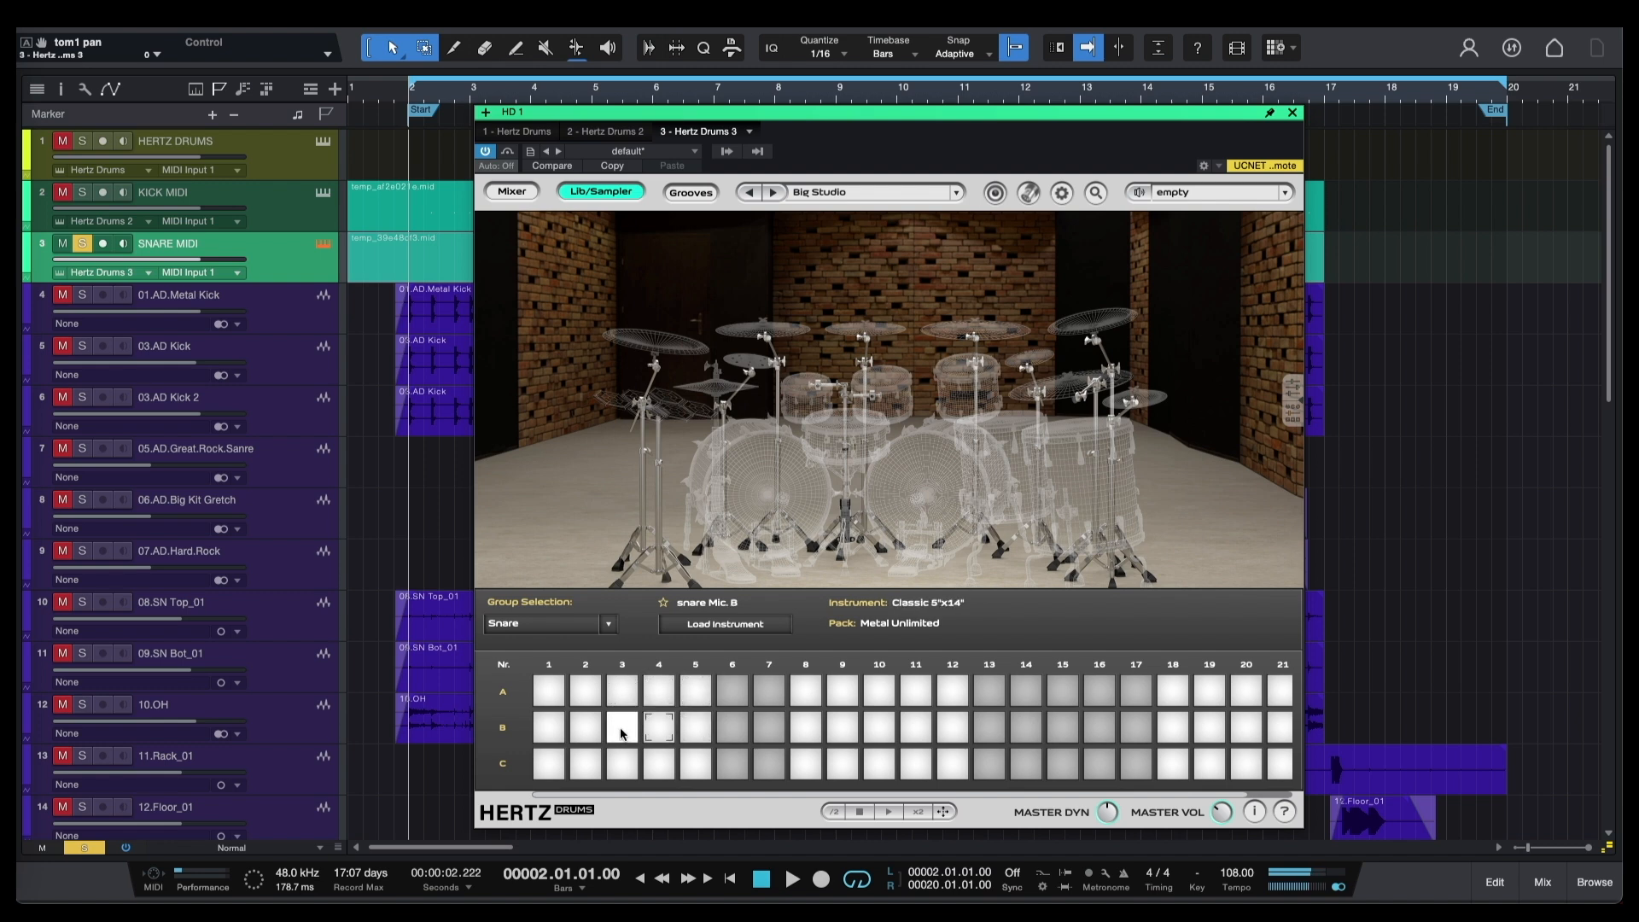
pyautogui.click(586, 727)
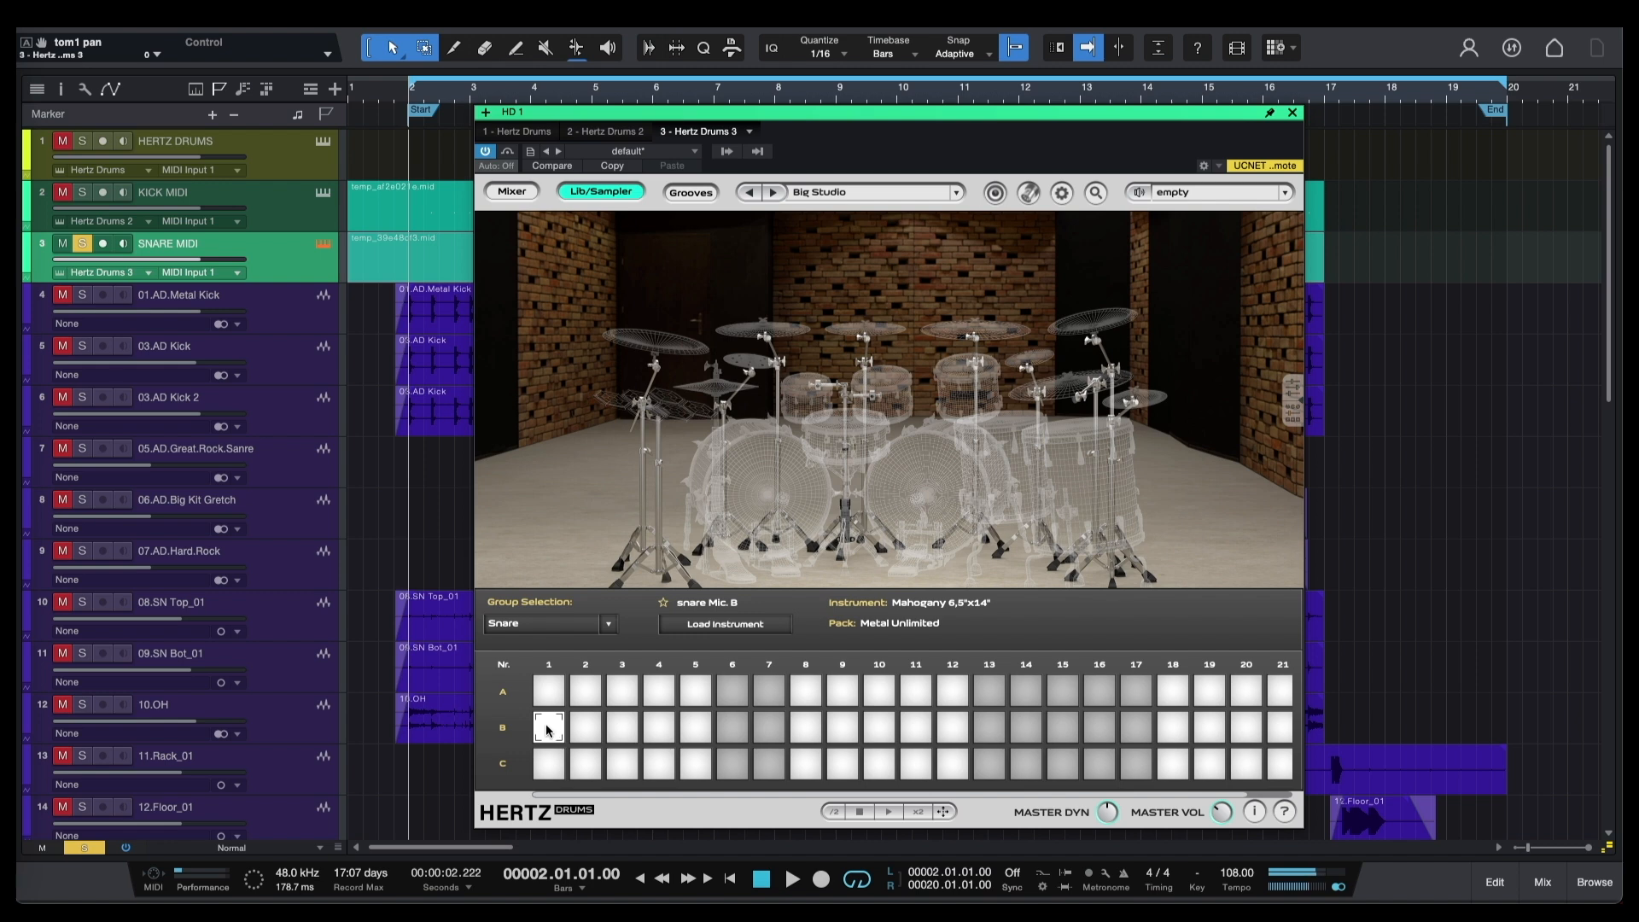
pyautogui.click(592, 769)
pyautogui.click(622, 769)
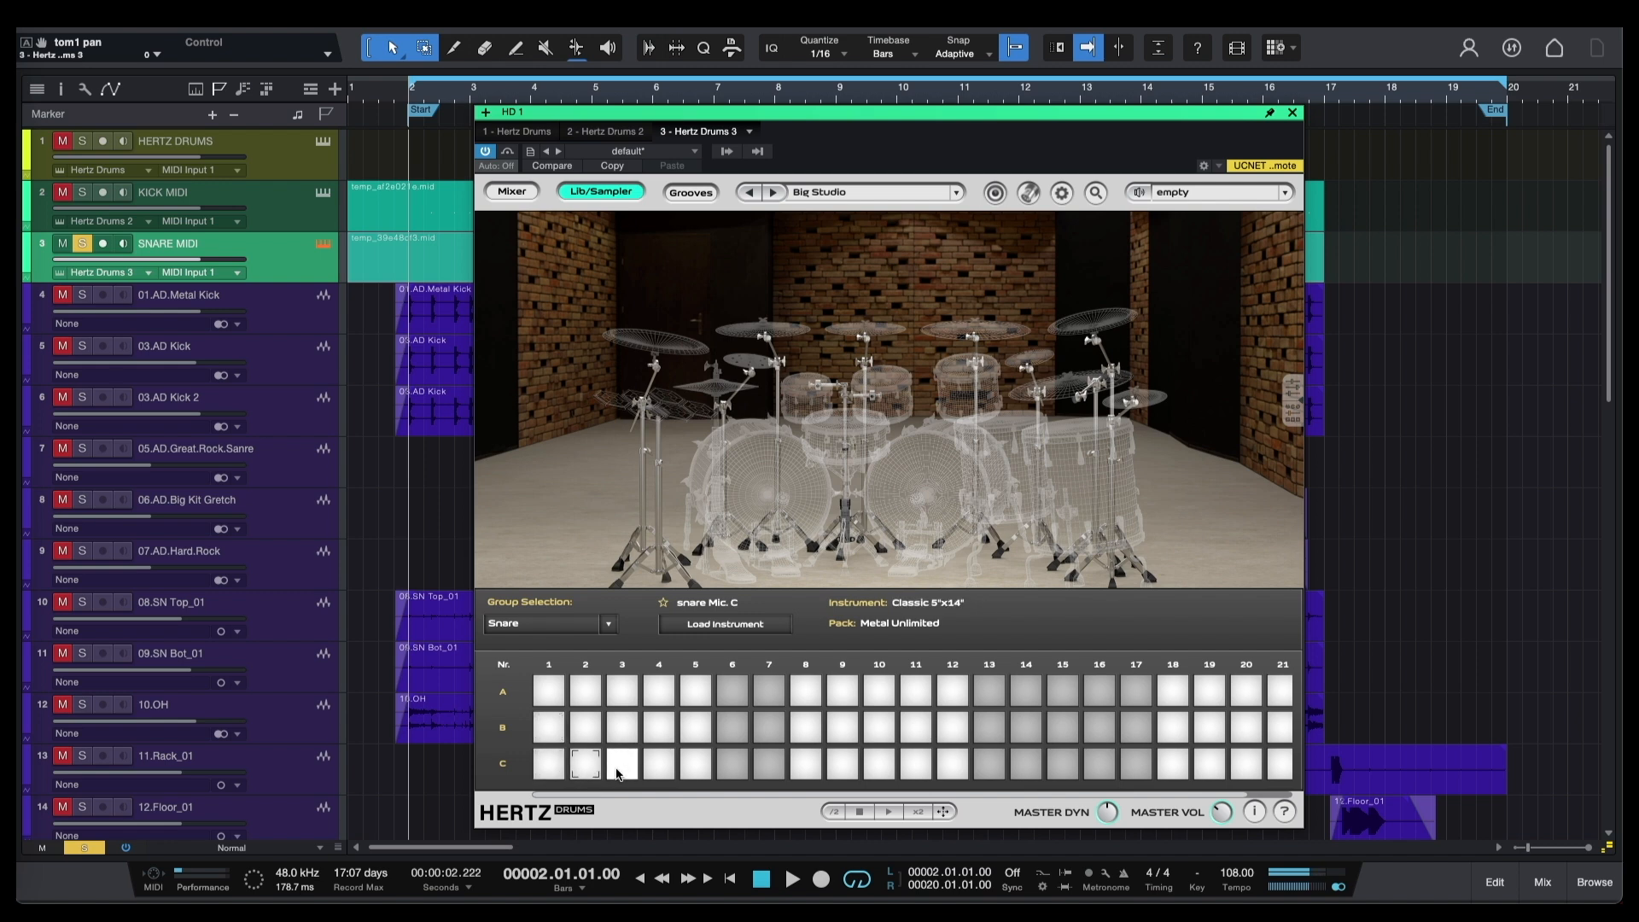
pyautogui.click(659, 769)
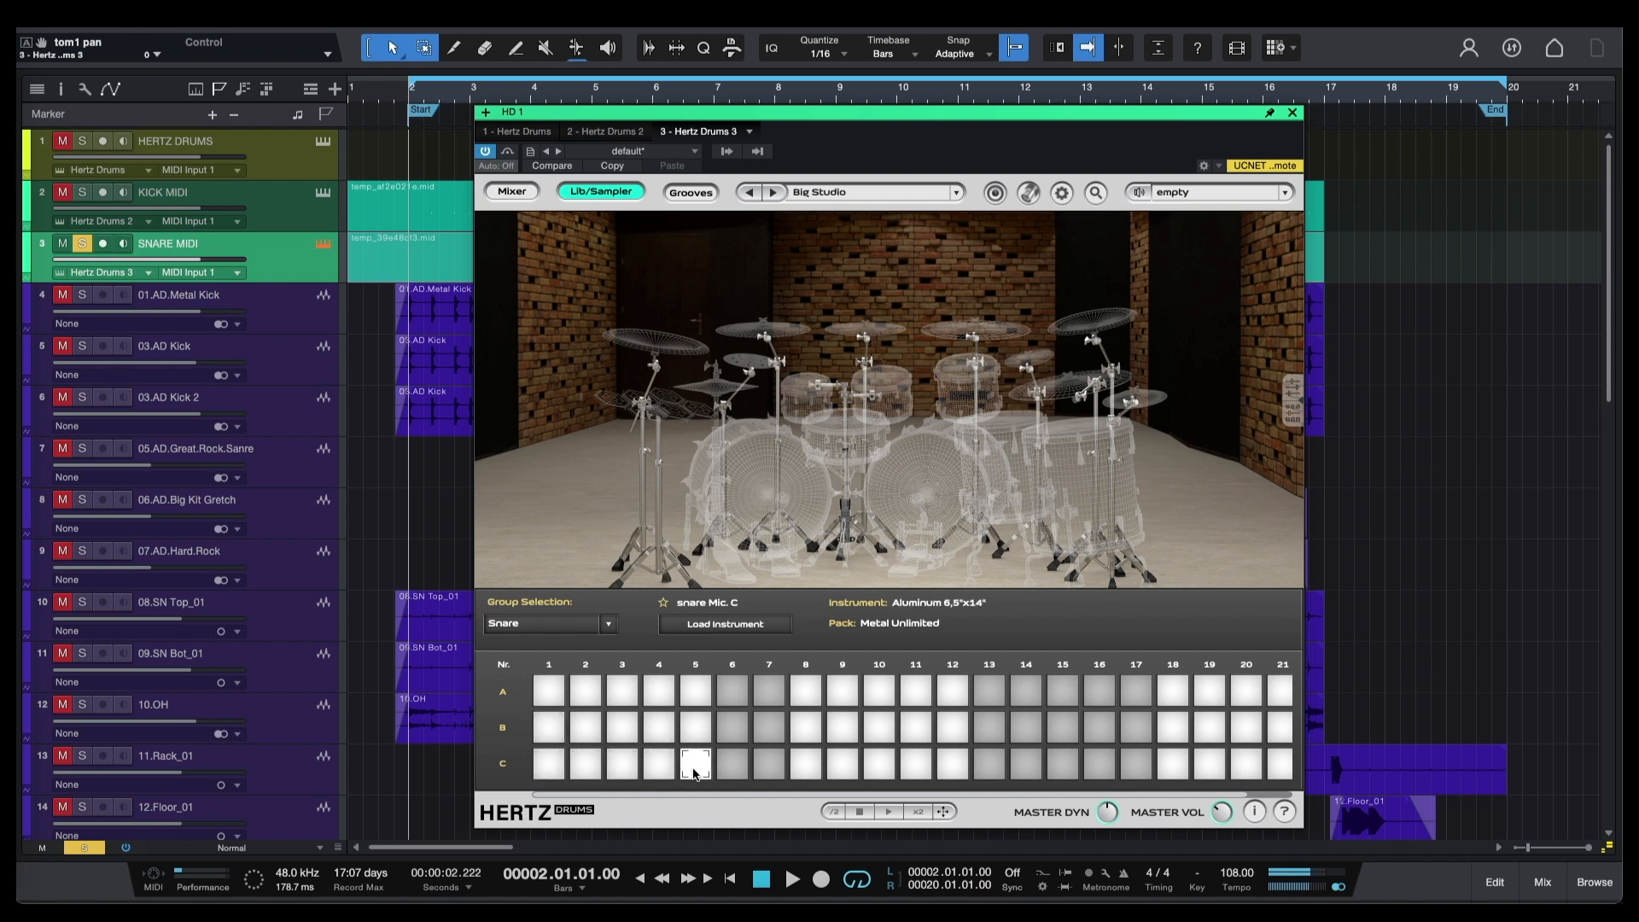
pyautogui.click(693, 769)
# Load snare sample 1 of mic A, the Mahogany 6,5"x14", audition it, and switch the group selection to Sampler.
pyautogui.click(549, 696)
pyautogui.click(829, 436)
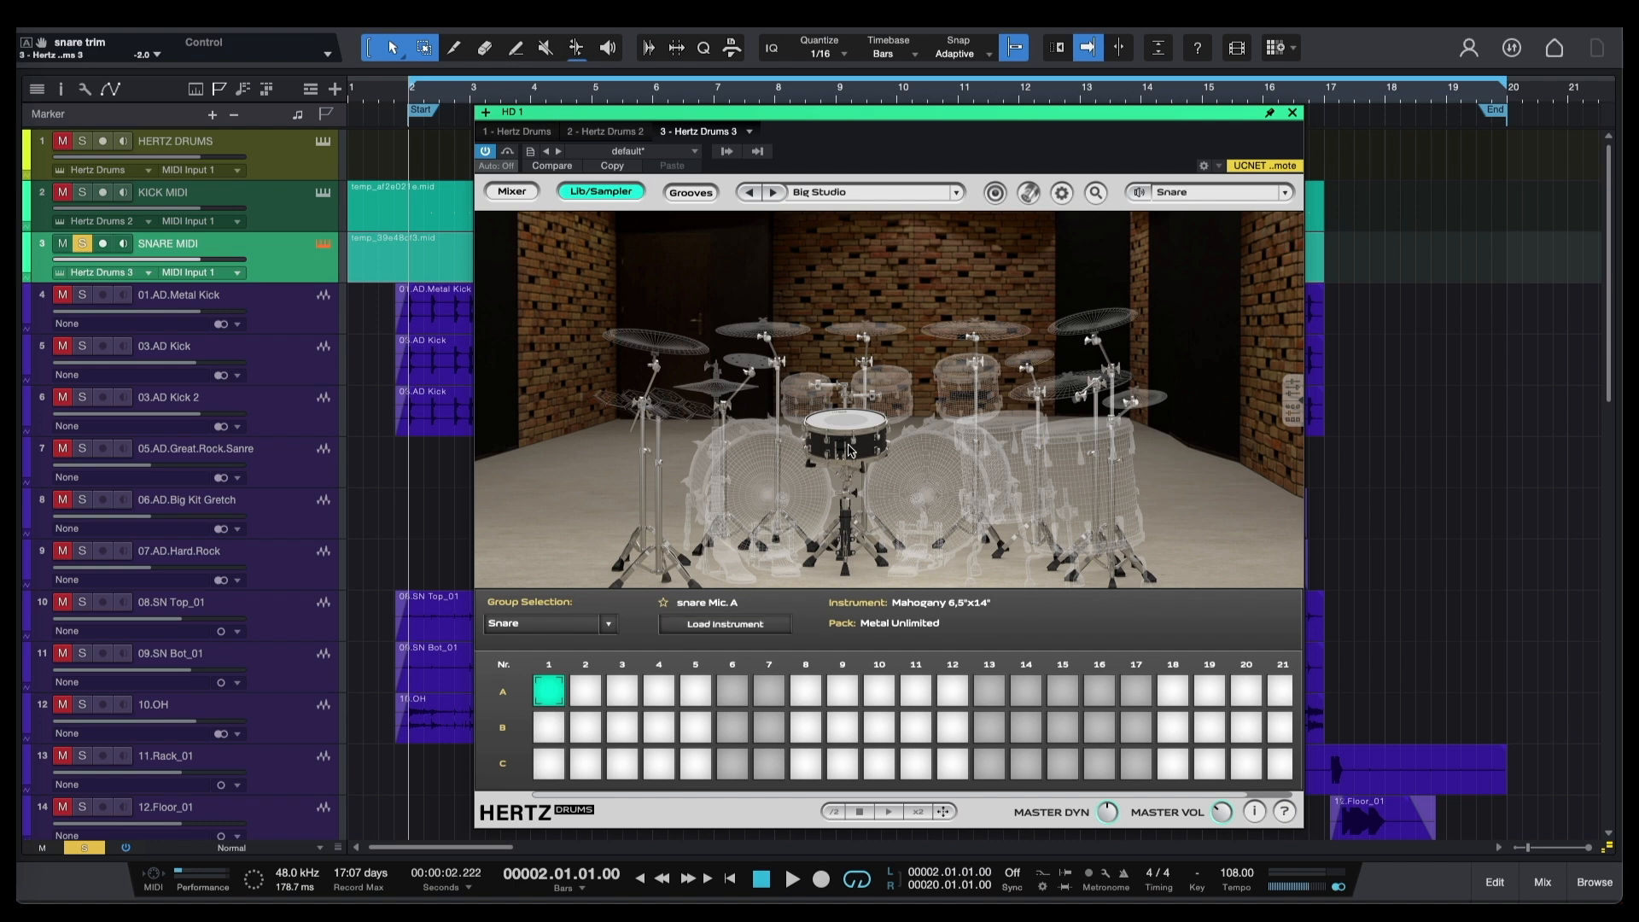
pyautogui.click(851, 424)
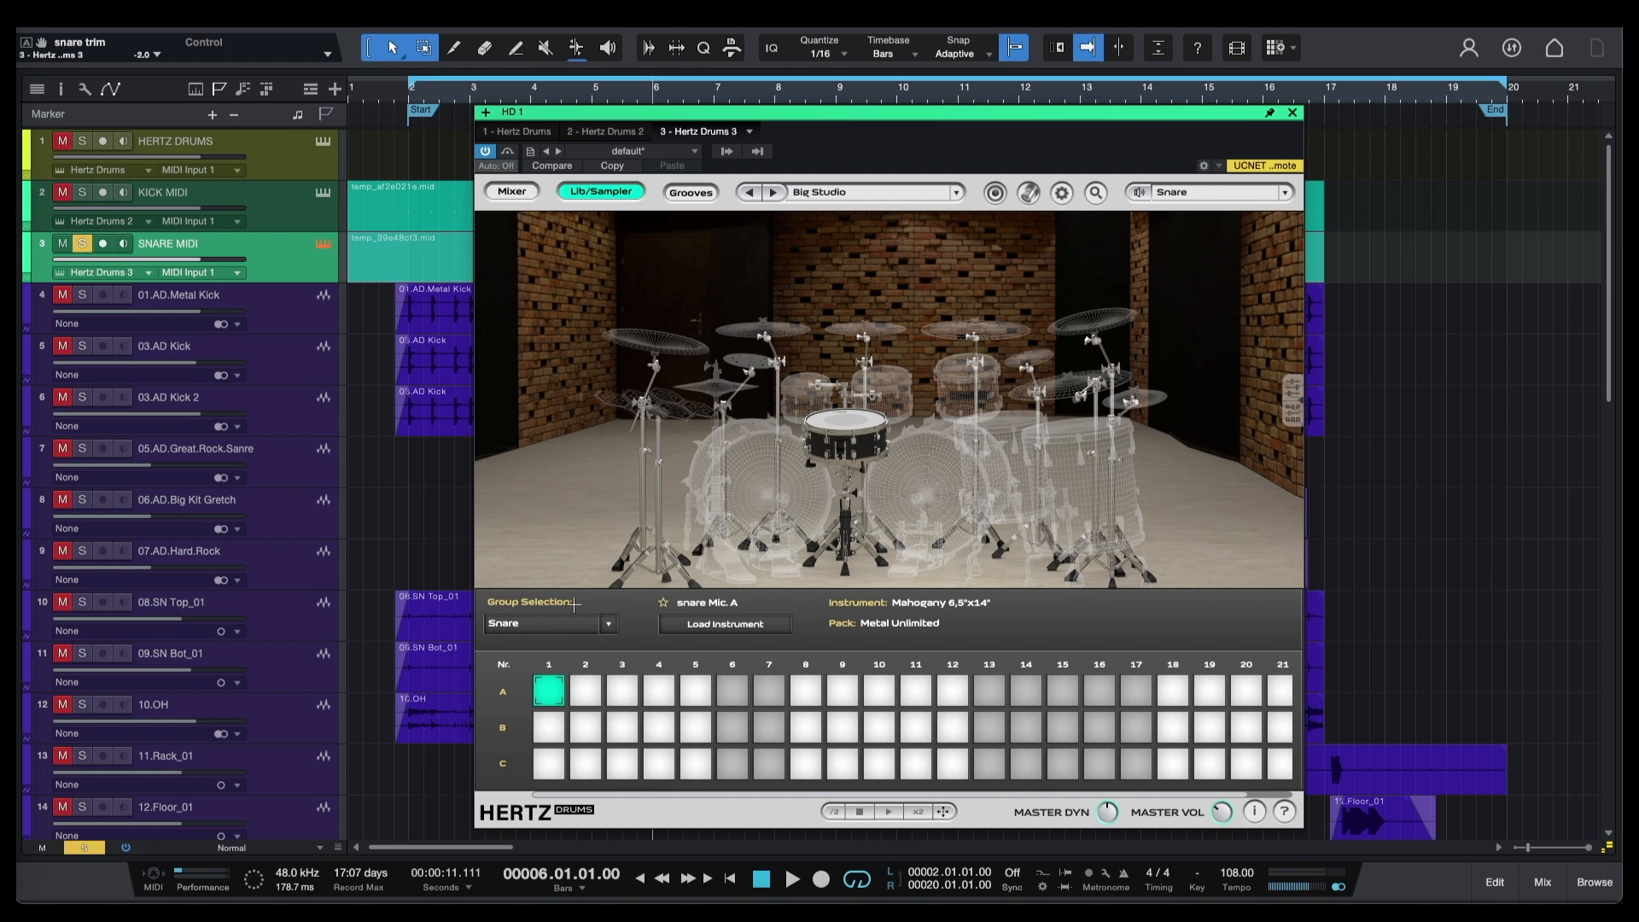
pyautogui.click(573, 625)
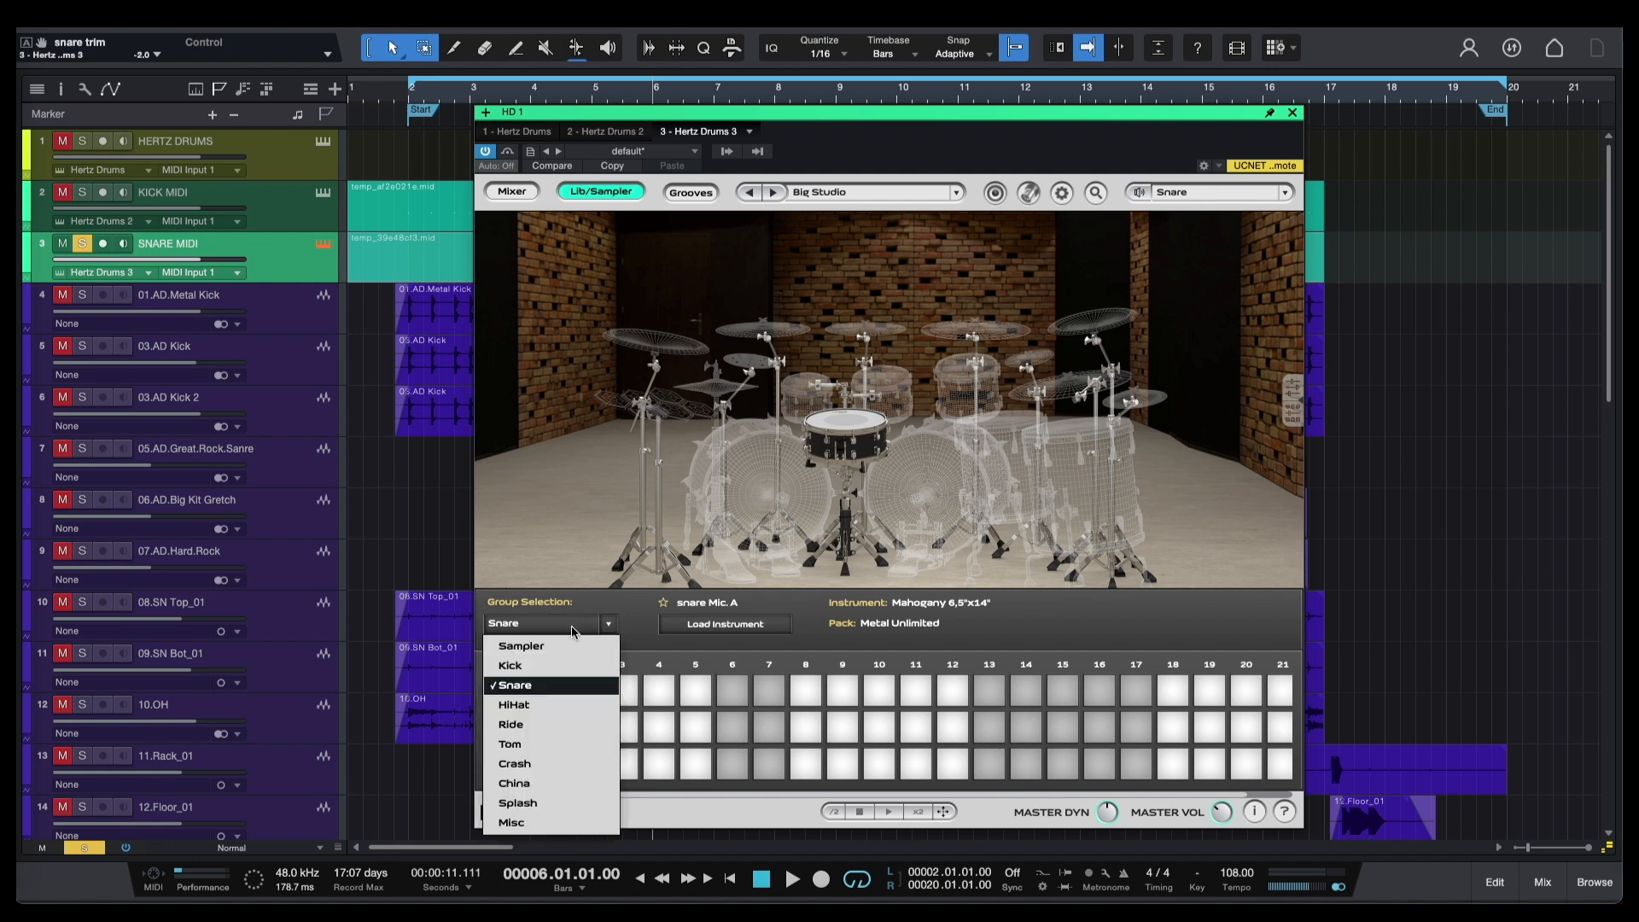
pyautogui.click(561, 651)
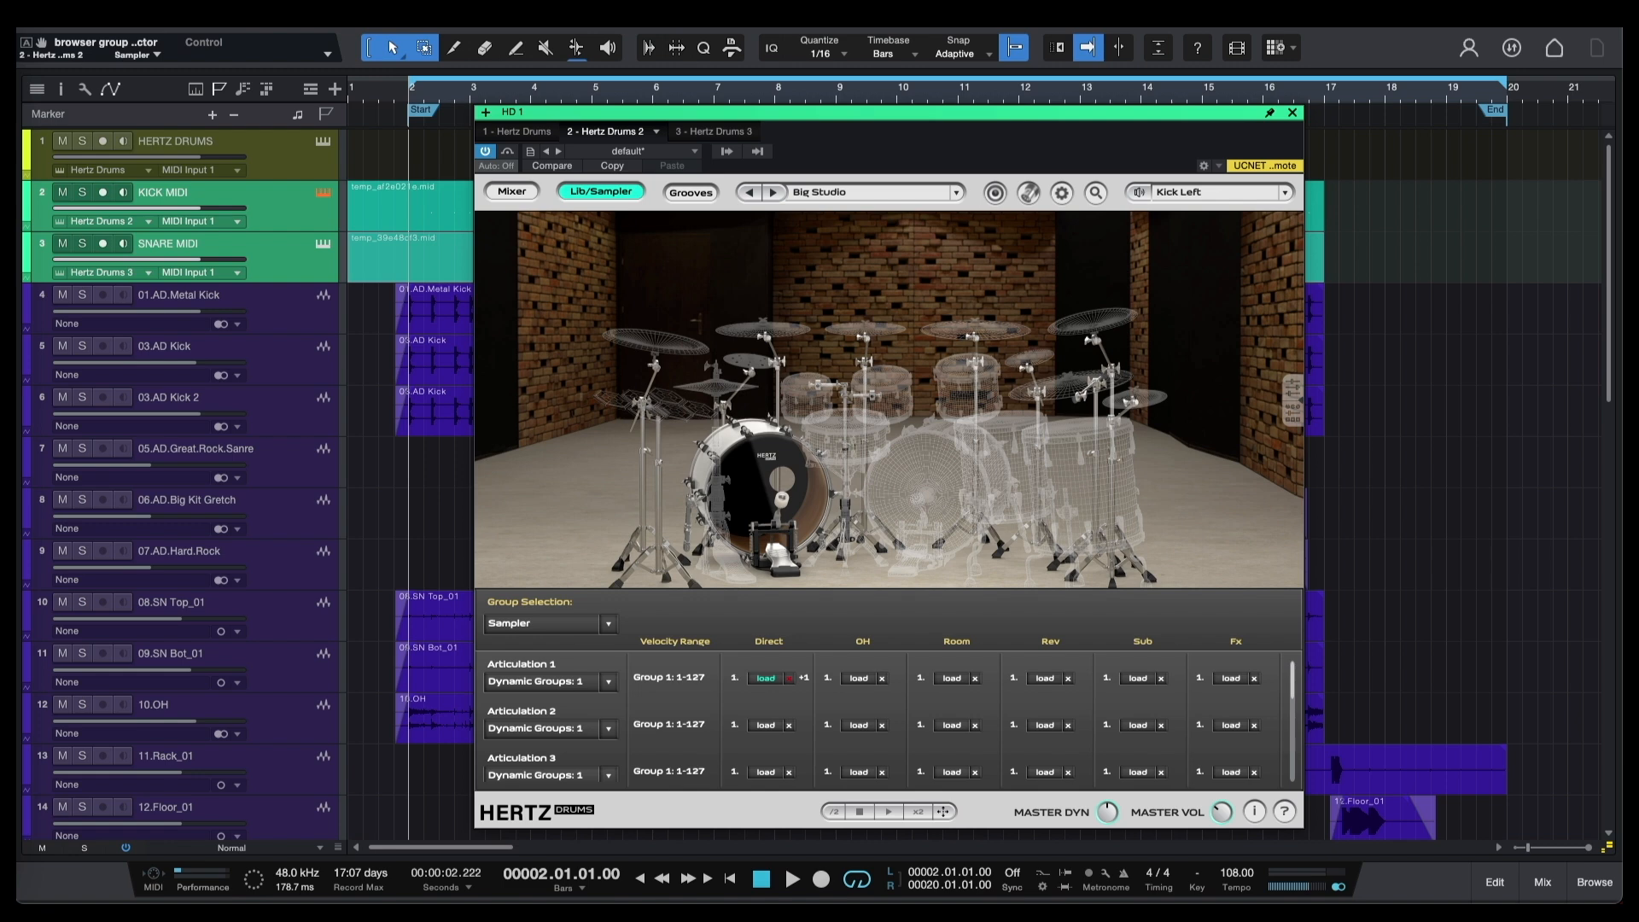
# Play the full mix from bar 2 with both MIDI tracks unsoloed, and look at the preset options of the kick instrument.
pyautogui.press('space')
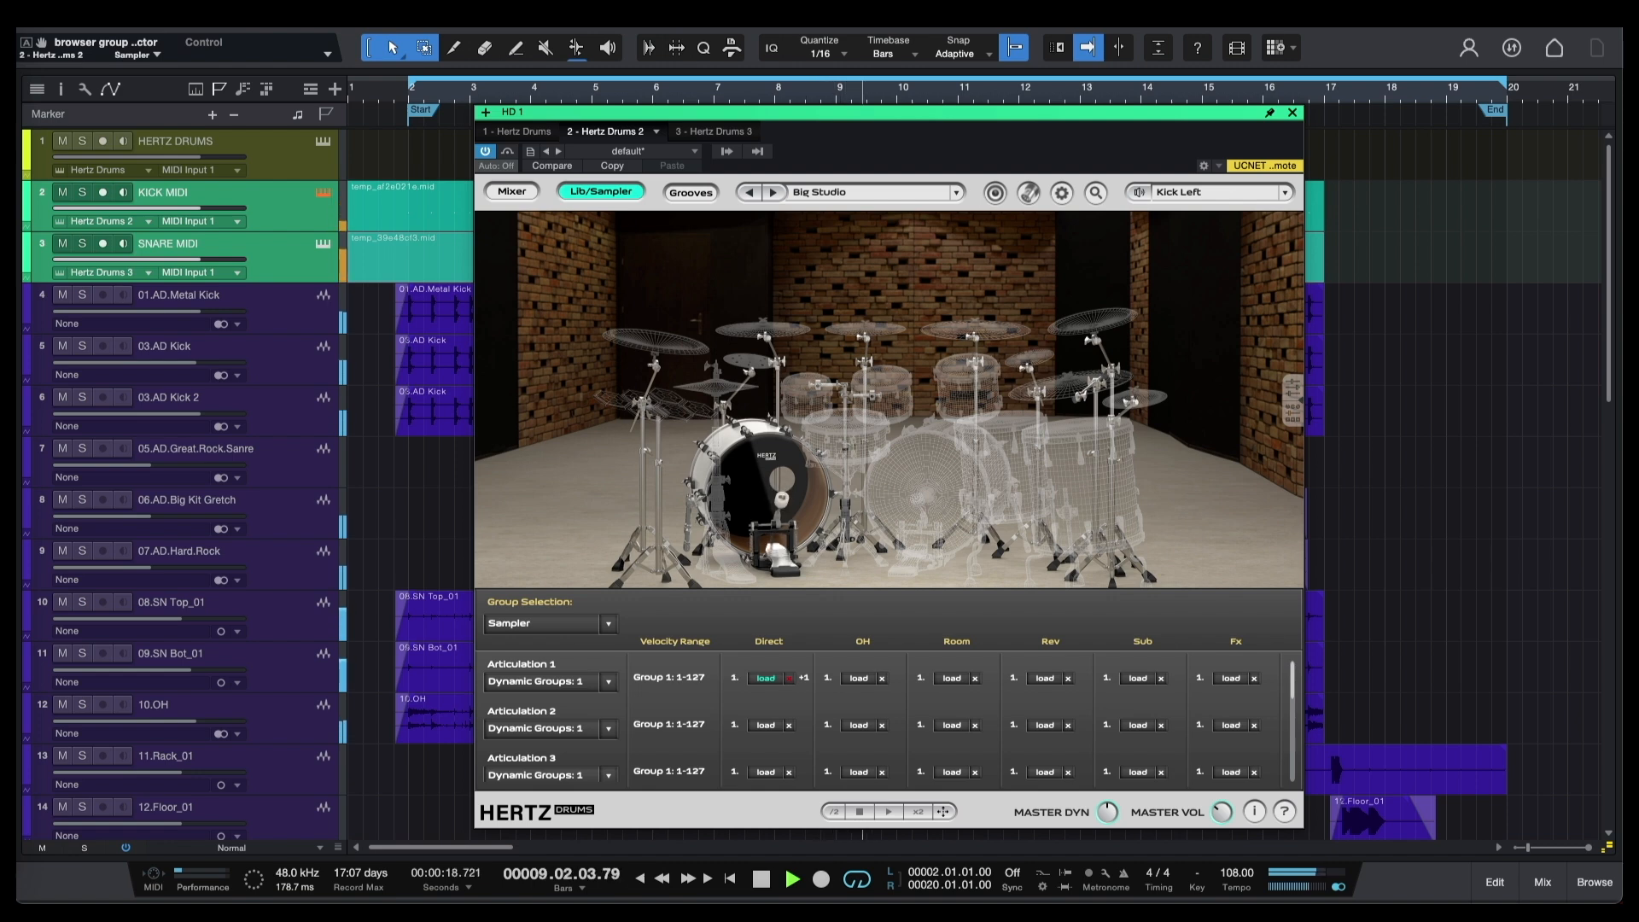
pyautogui.press('space')
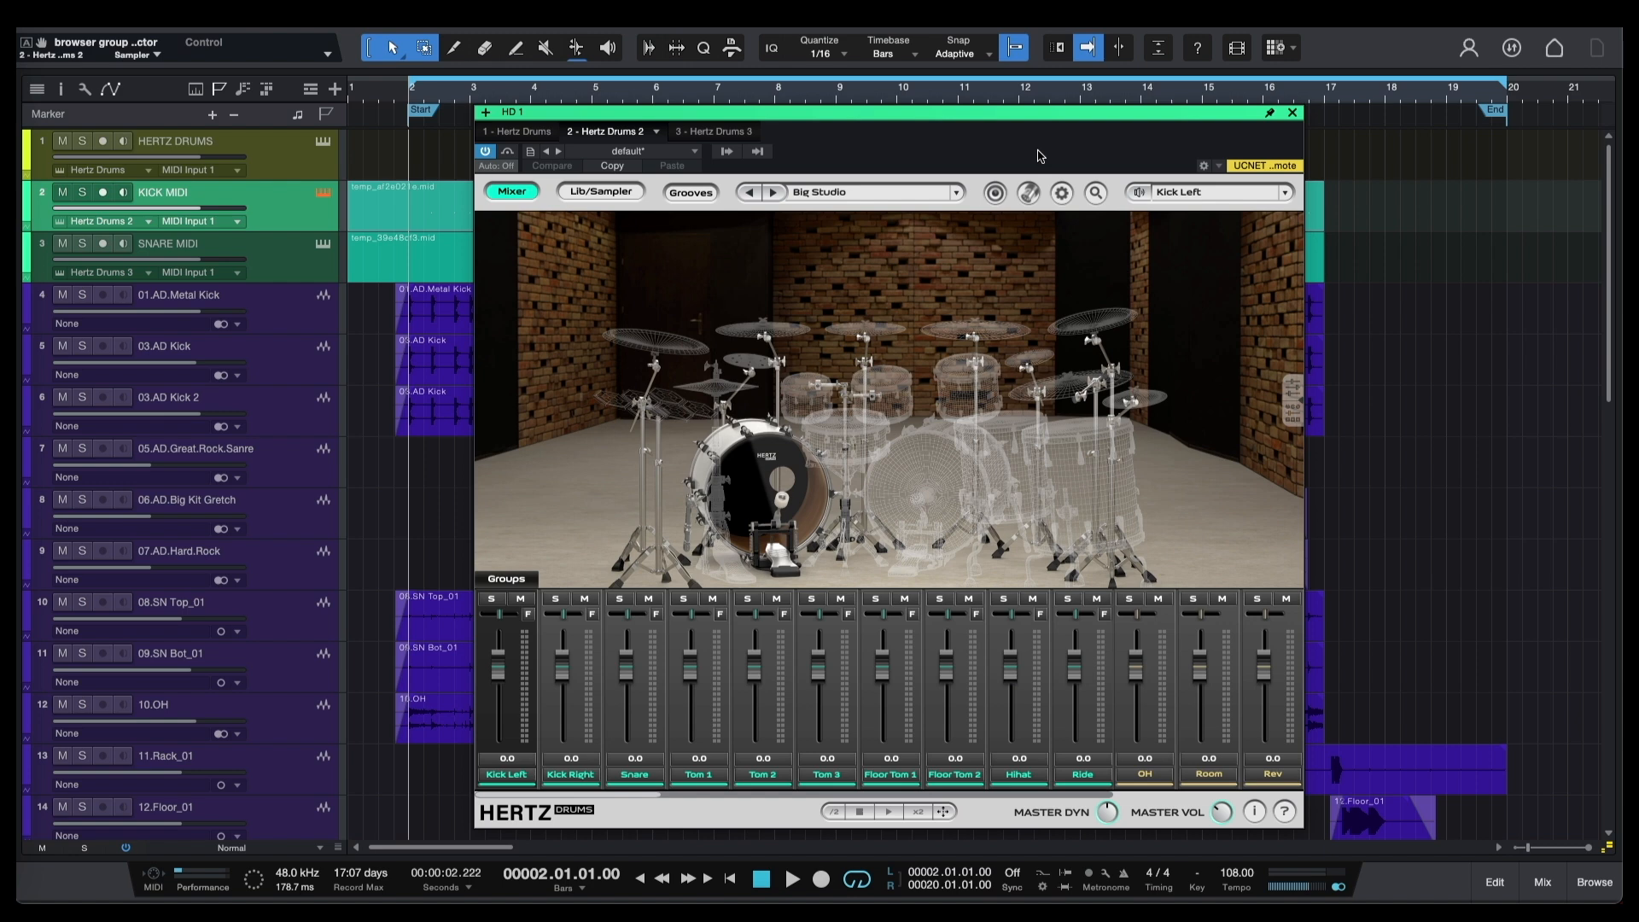
pyautogui.click(956, 192)
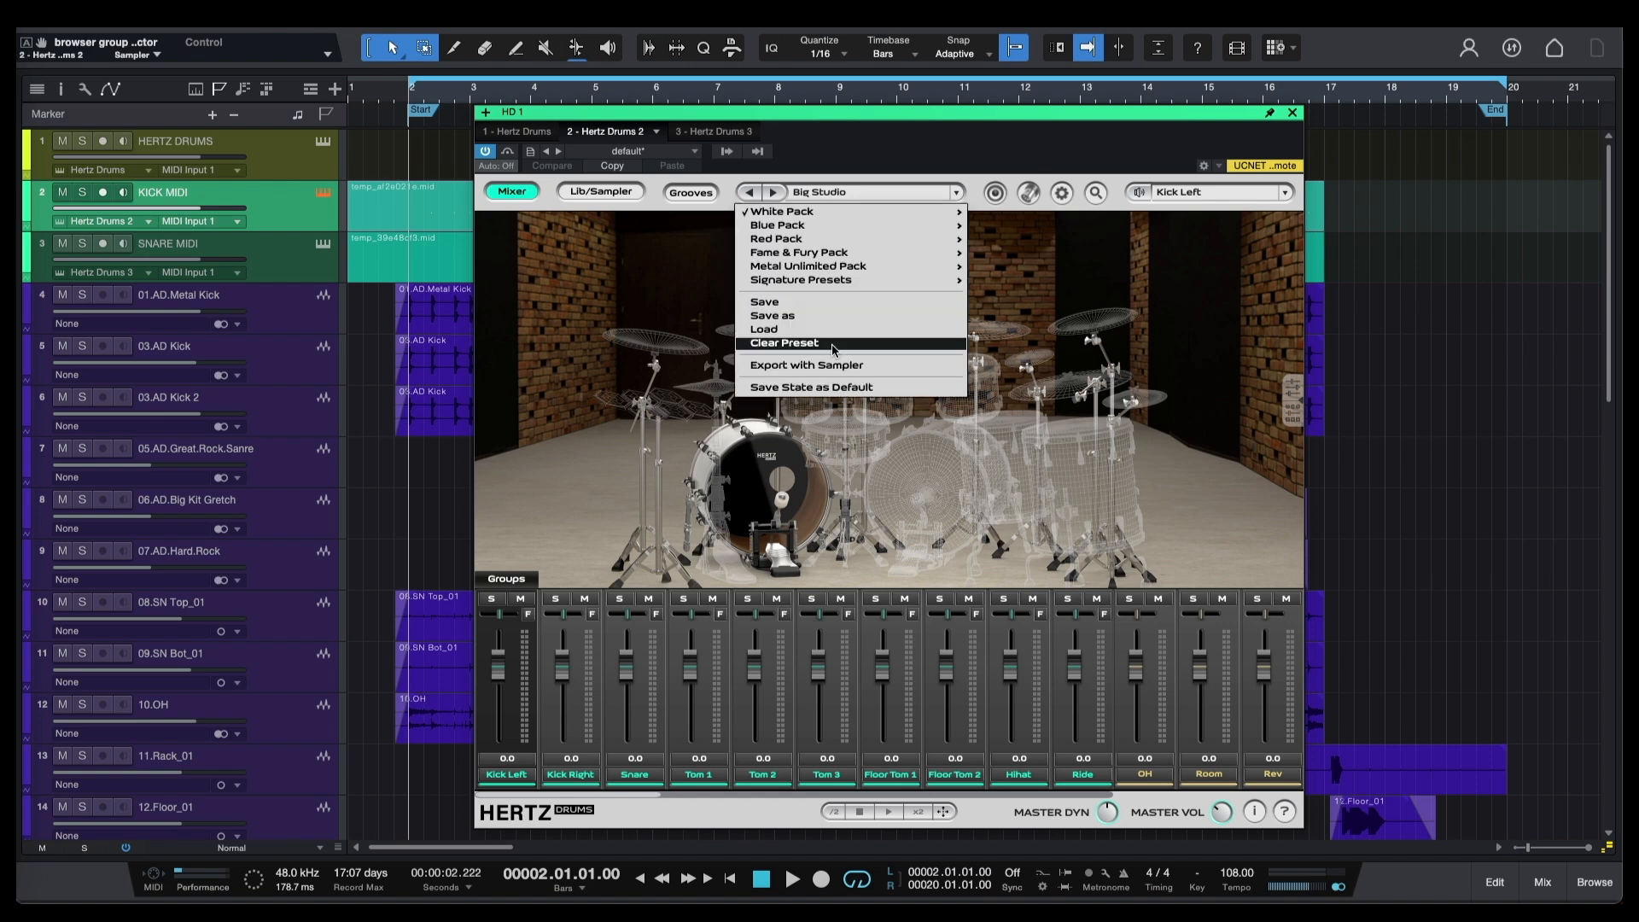
pyautogui.click(888, 177)
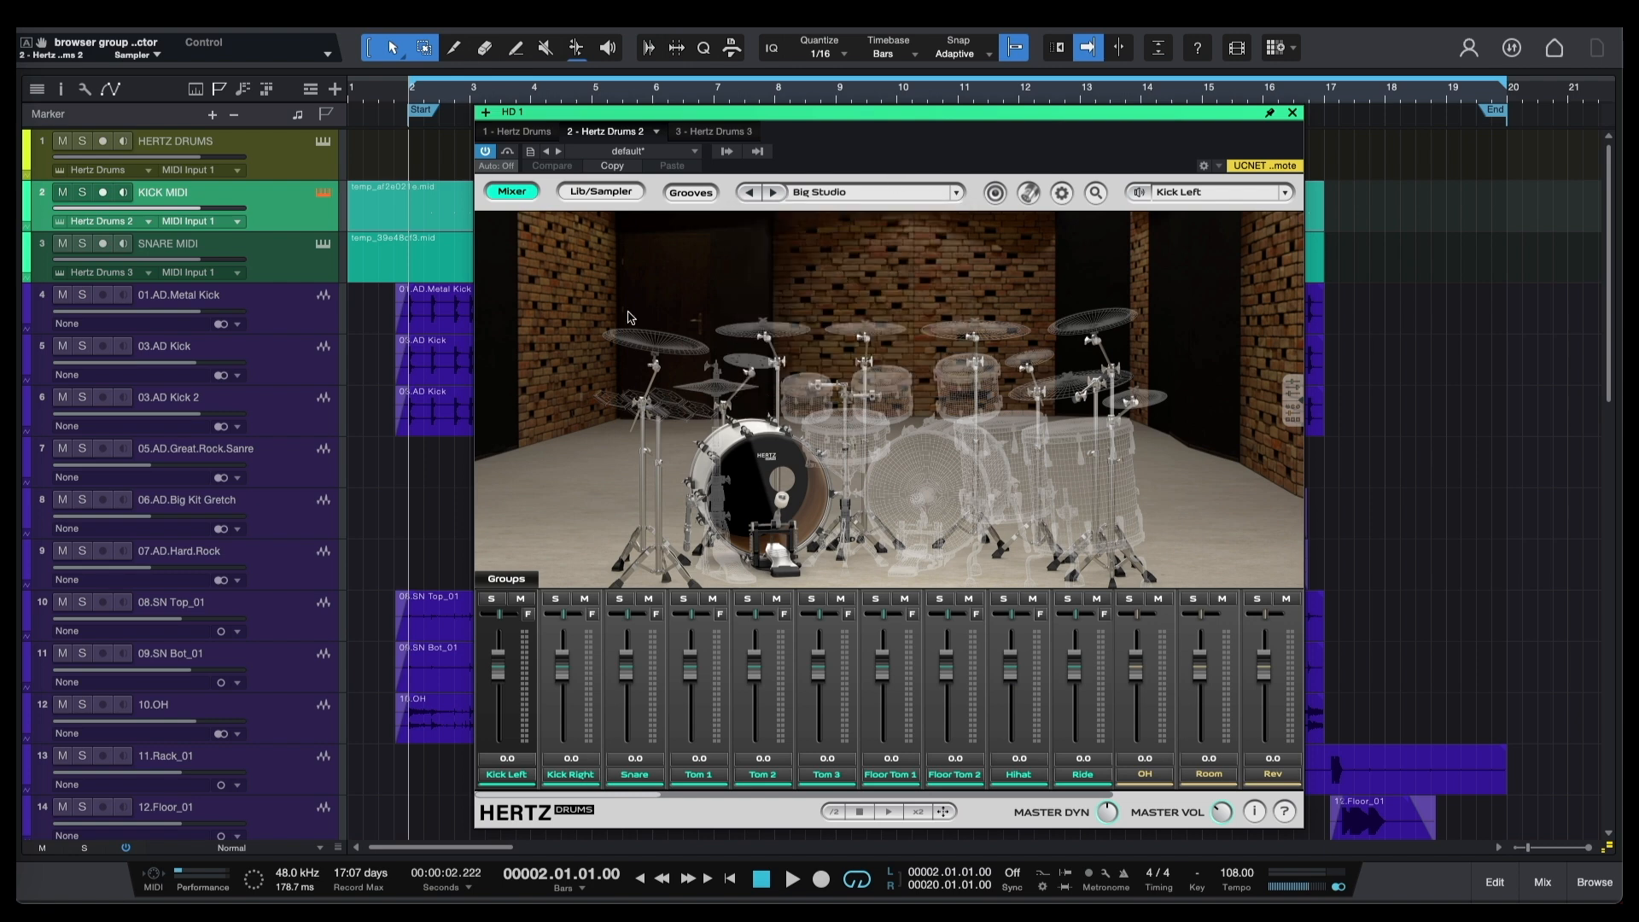